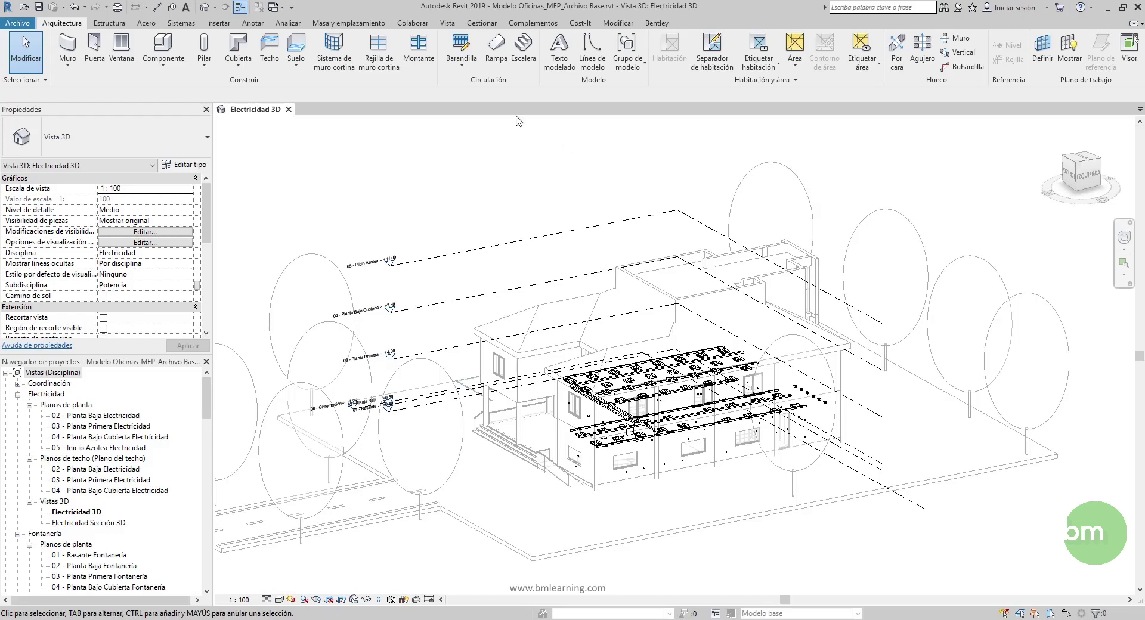
Review the available coding methods in the Cost-It export options, then close the export dialog without exporting.
{"action": "left_click", "coordinate": [579, 23]}
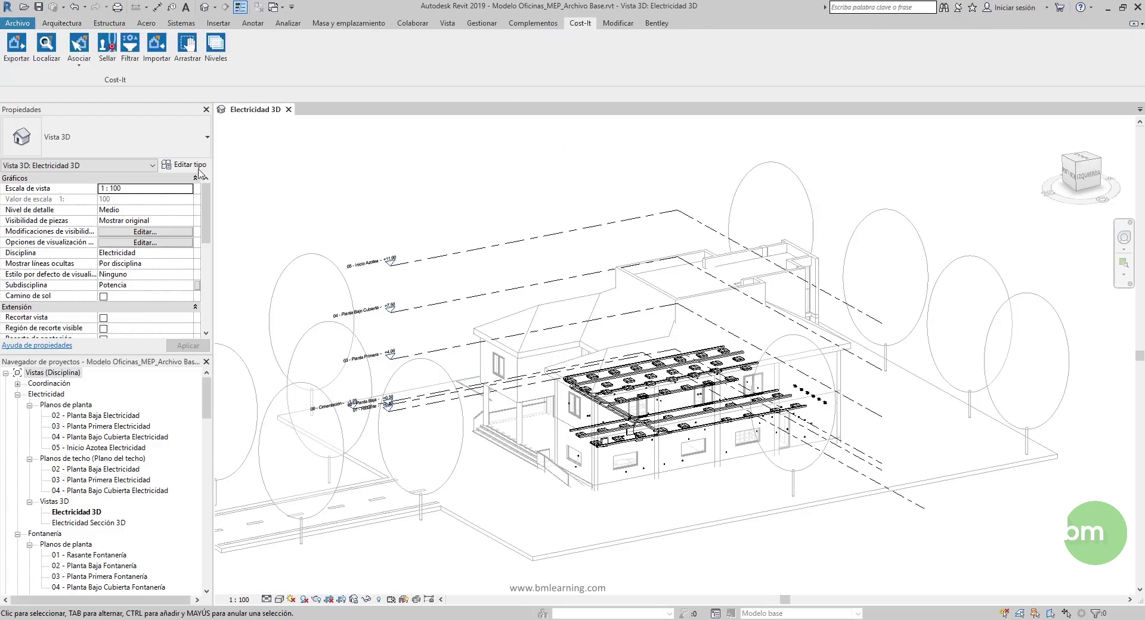
{"action": "left_click", "coordinate": [24, 66]}
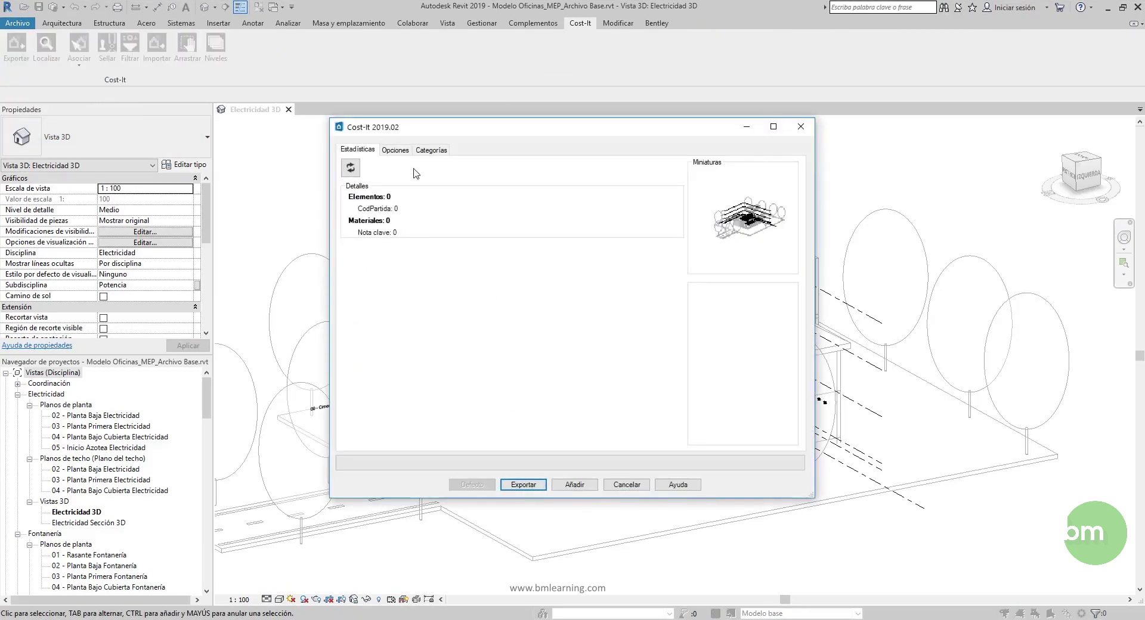
{"action": "left_click", "coordinate": [395, 150]}
{"action": "left_click", "coordinate": [417, 178]}
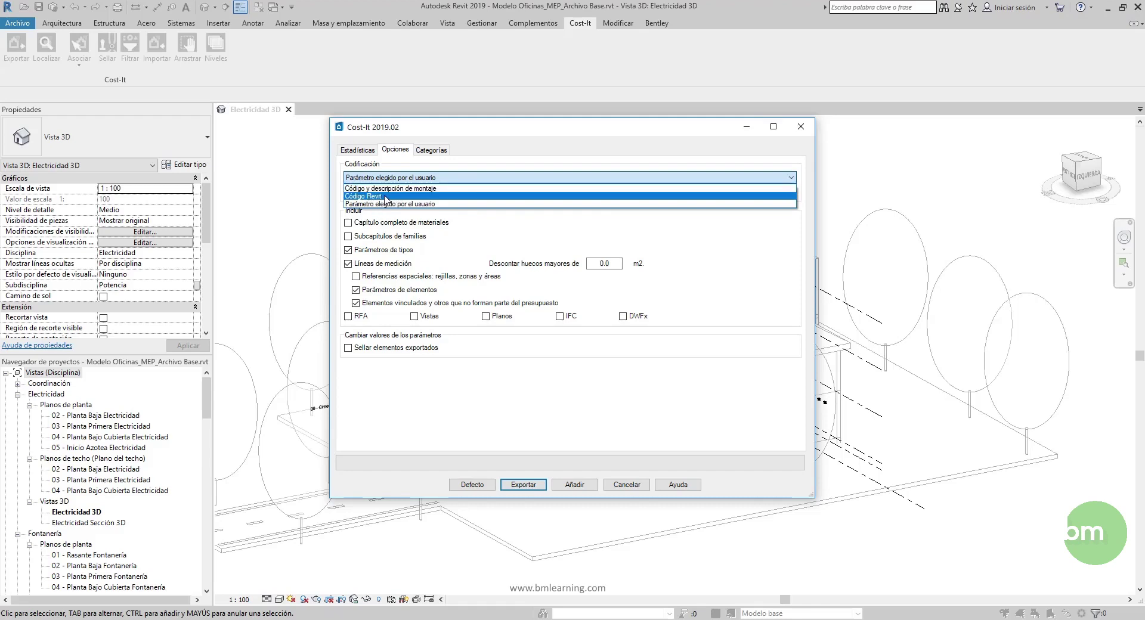
{"action": "left_click", "coordinate": [444, 177]}
{"action": "left_click", "coordinate": [550, 179]}
{"action": "left_click", "coordinate": [506, 183]}
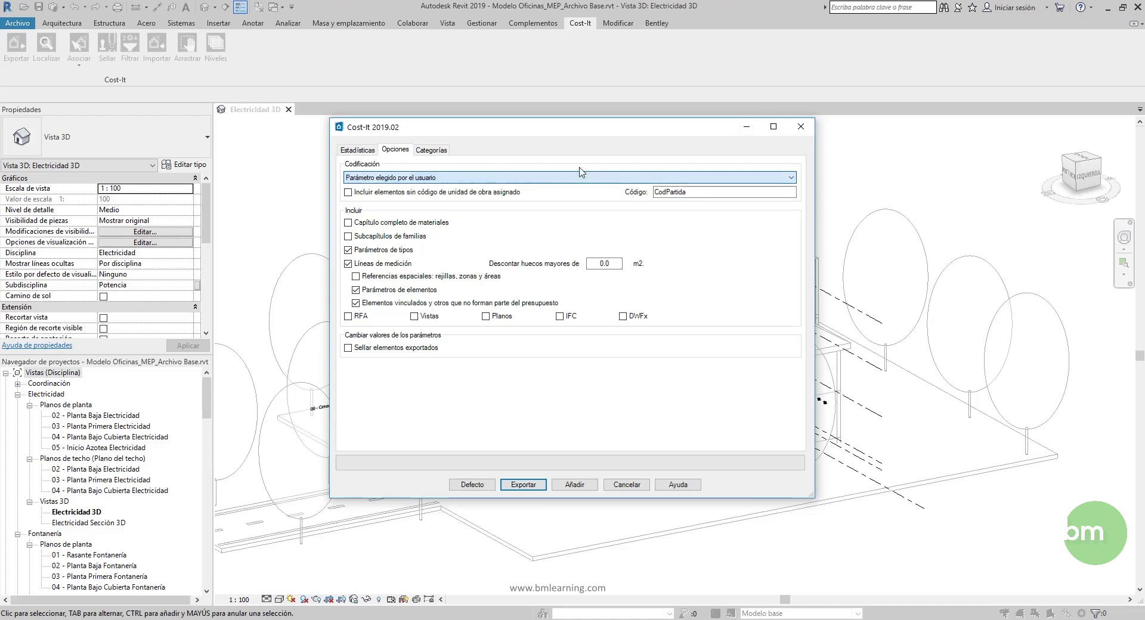
{"action": "left_click", "coordinate": [801, 127]}
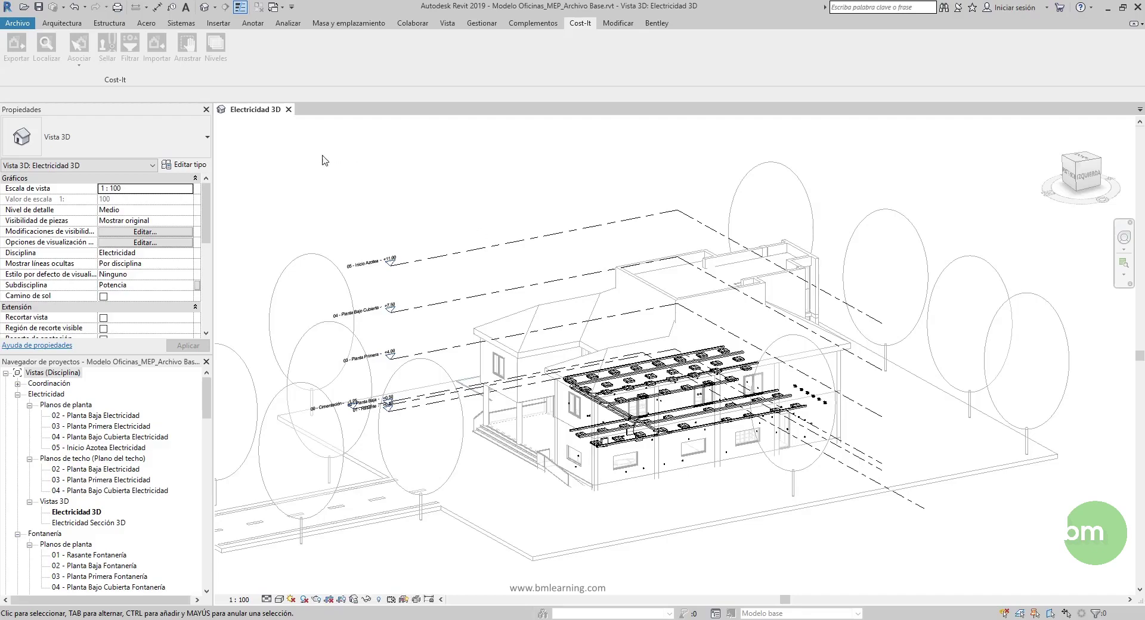
Open the type properties of one M_Luminaria Downlight fixture and enlarge the dialog around its identity data.
{"action": "left_click", "coordinate": [62, 24]}
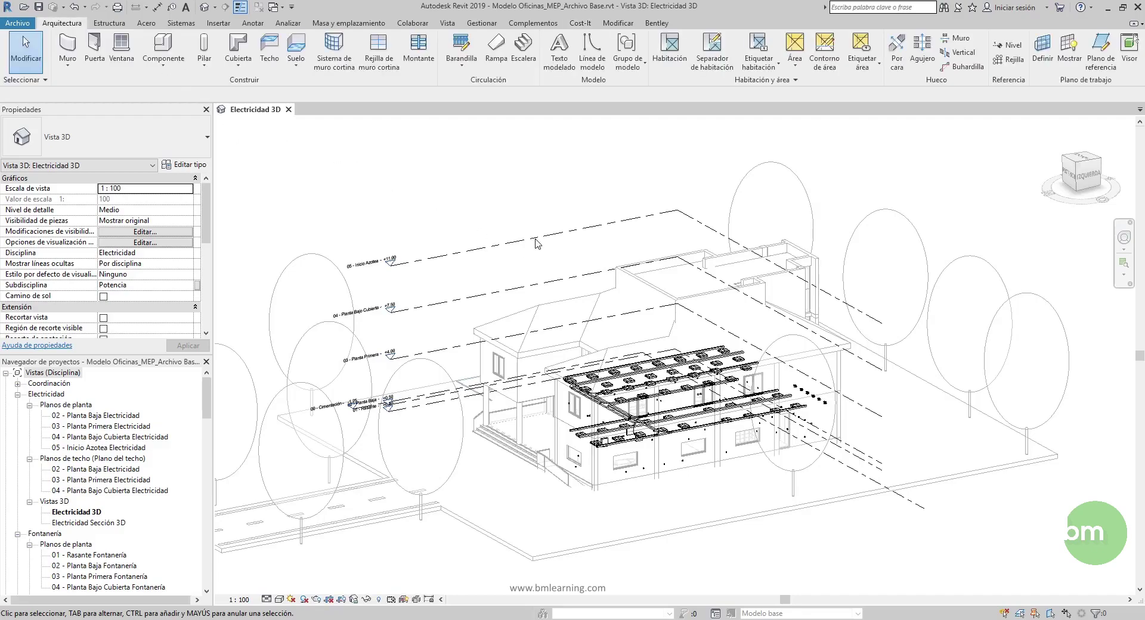
{"action": "scroll", "coordinate": [822, 427], "scroll_direction": "up", "scroll_amount": 10}
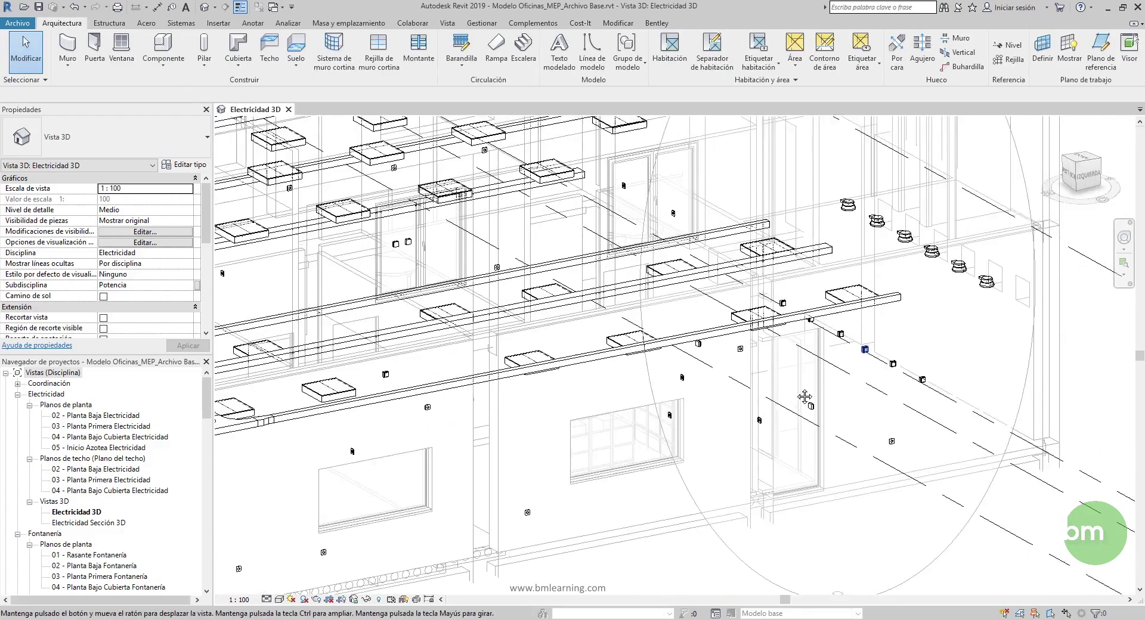
{"action": "left_click", "coordinate": [782, 322]}
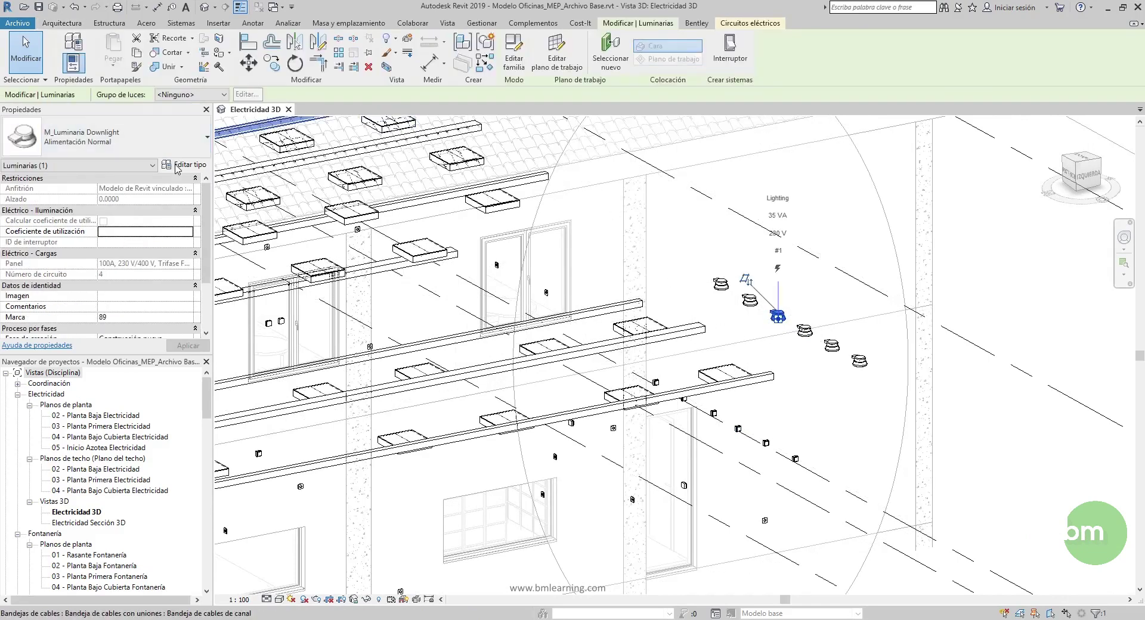
{"action": "left_click", "coordinate": [178, 166]}
{"action": "scroll", "coordinate": [662, 391], "scroll_direction": "down", "scroll_amount": 8}
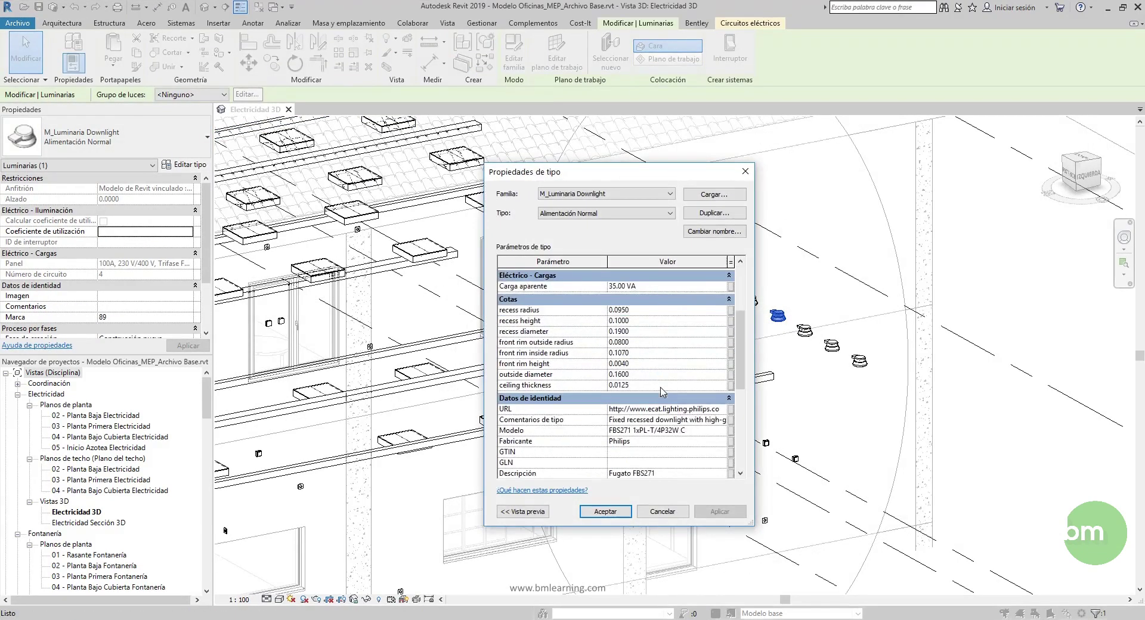
{"action": "left_click_drag", "start_coordinate": [603, 171], "coordinate": [515, 110]}
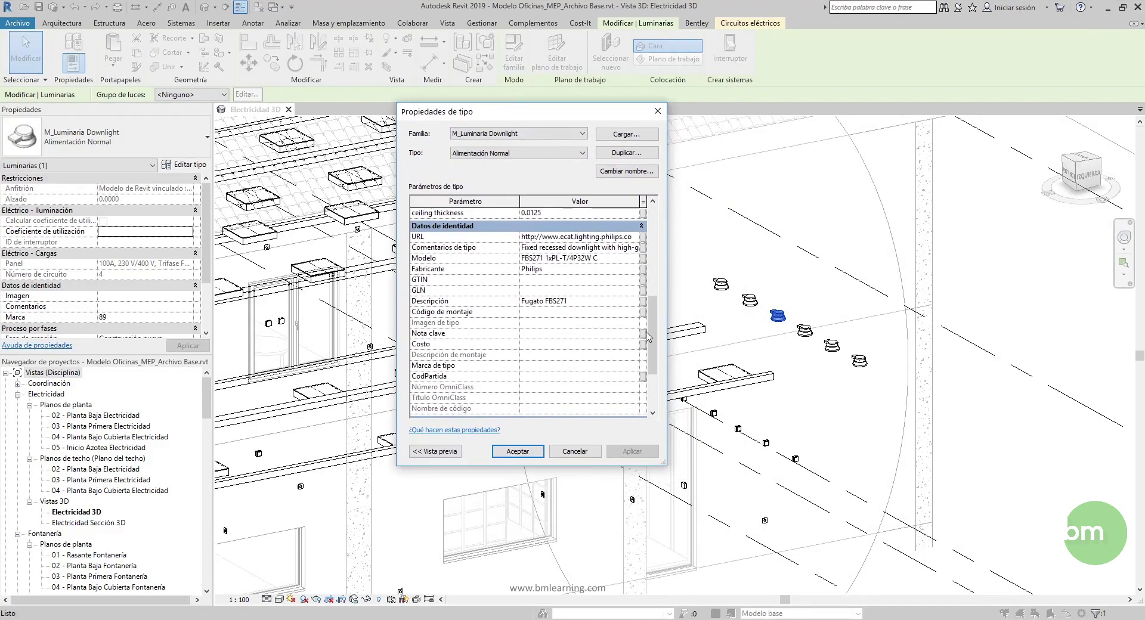
{"action": "left_click_drag", "start_coordinate": [666, 471], "coordinate": [697, 498]}
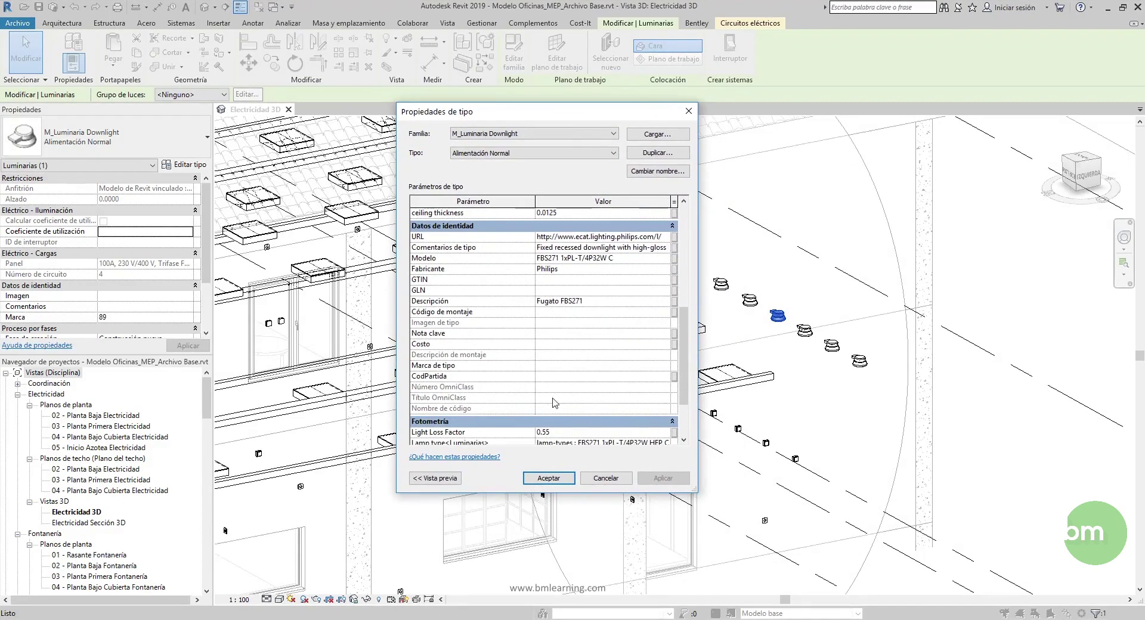
{"action": "scroll", "coordinate": [467, 377], "scroll_direction": "down", "scroll_amount": 1}
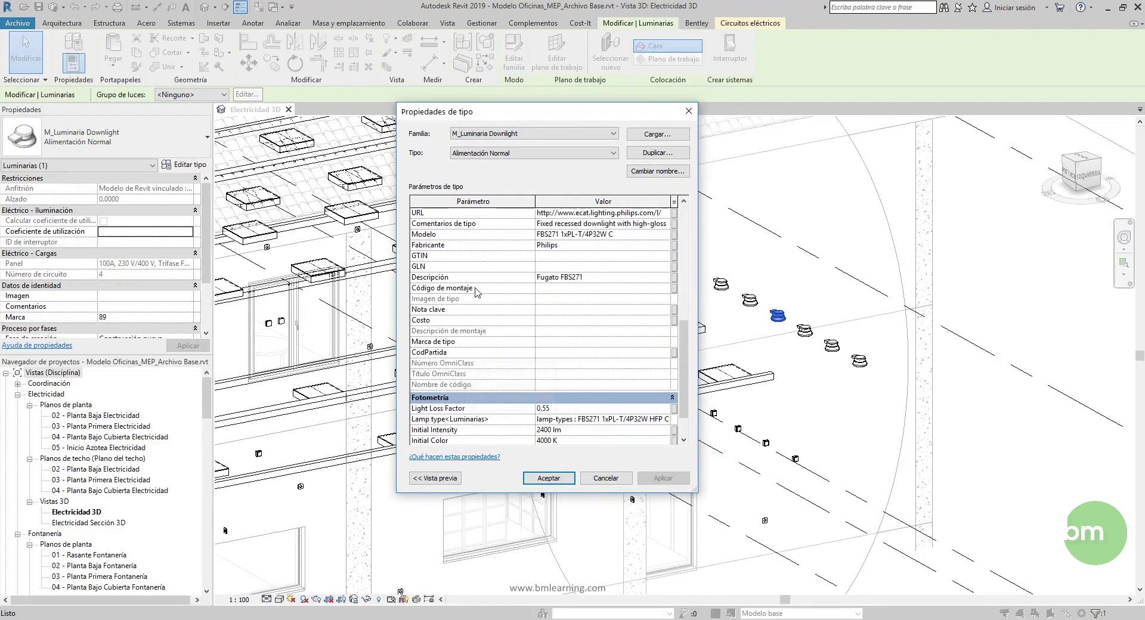
{"action": "left_click", "coordinate": [556, 288]}
{"action": "left_click", "coordinate": [665, 288]}
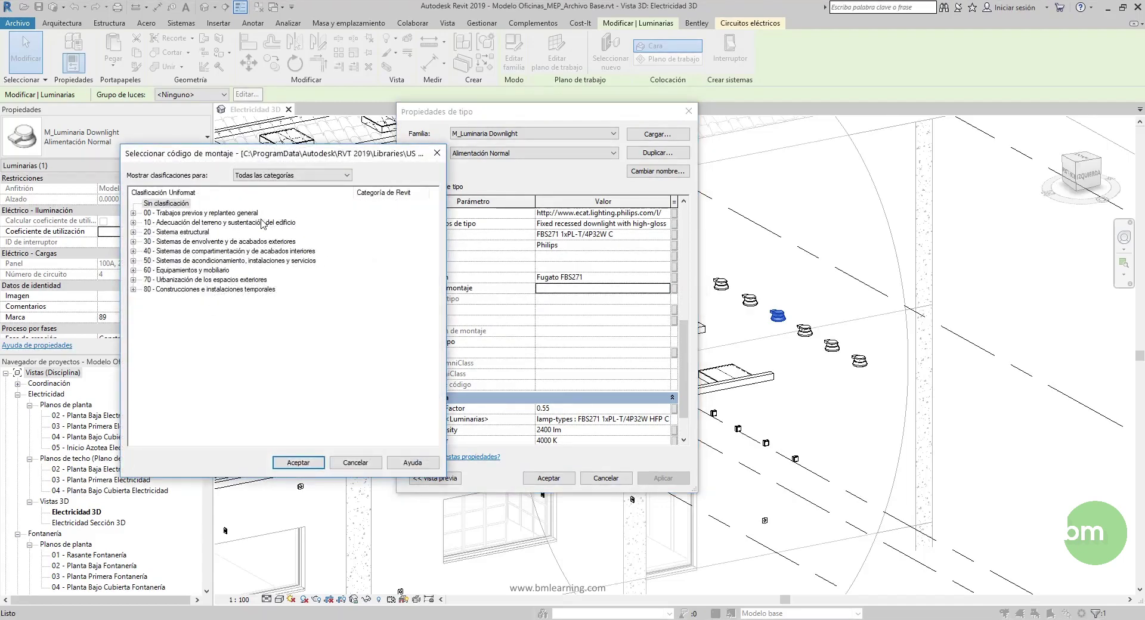
{"action": "left_click", "coordinate": [438, 153]}
Open the downlight type's assembly code list and examine the hierarchy under 00 - Trabajos previos y replanteo general, including 00.20 and 00.30.
{"action": "left_click", "coordinate": [564, 288]}
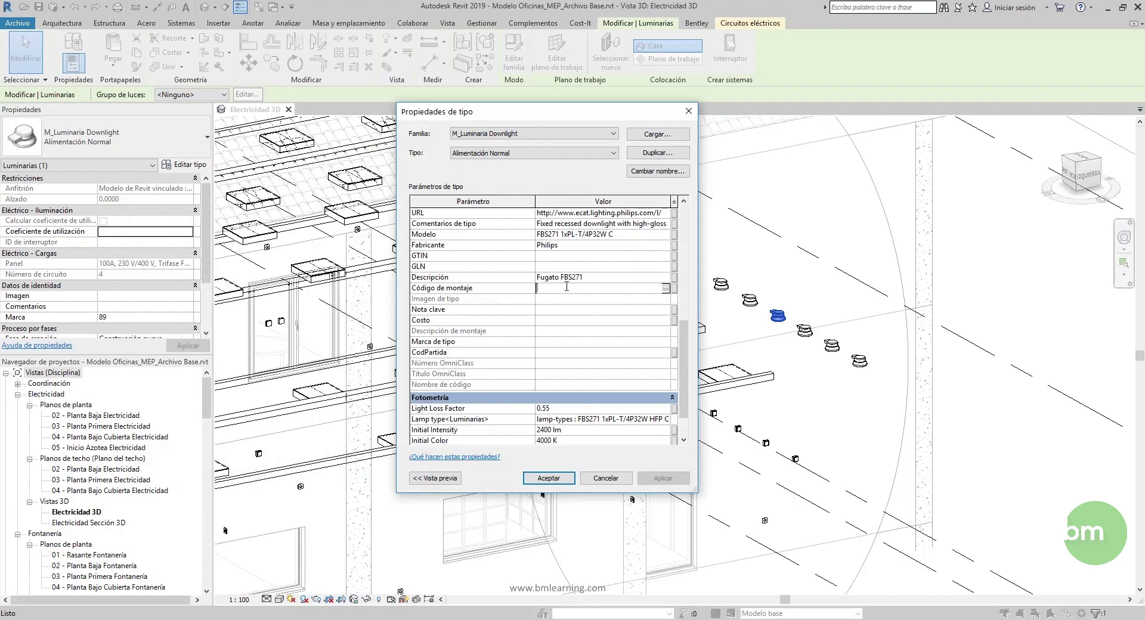
{"action": "left_click", "coordinate": [666, 288]}
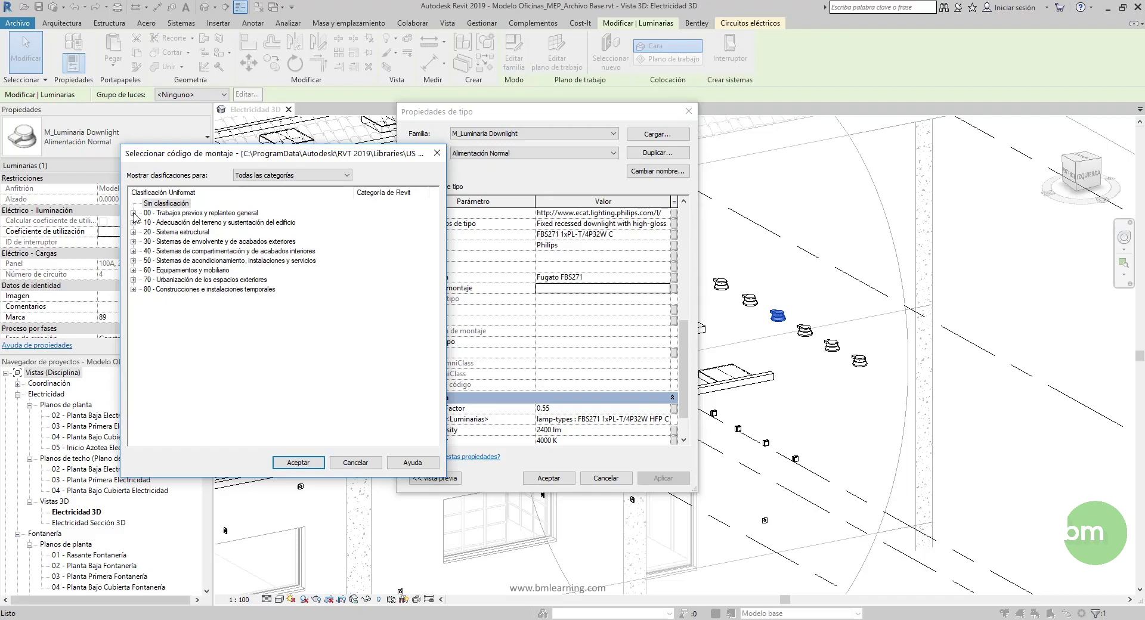
{"action": "left_click", "coordinate": [182, 215]}
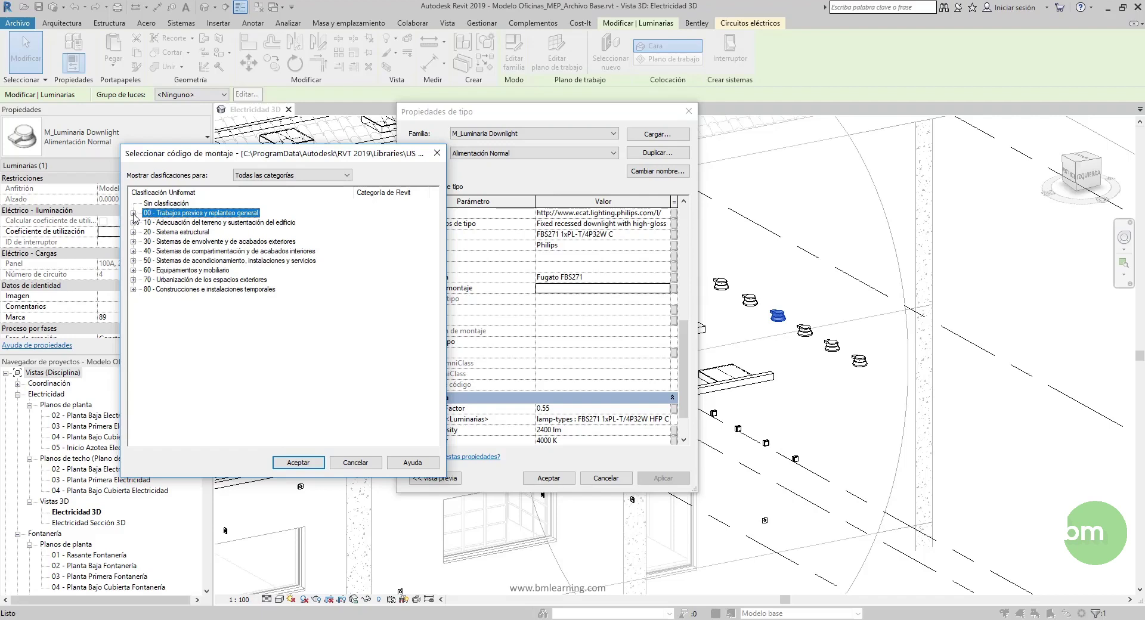
{"action": "left_click", "coordinate": [133, 213]}
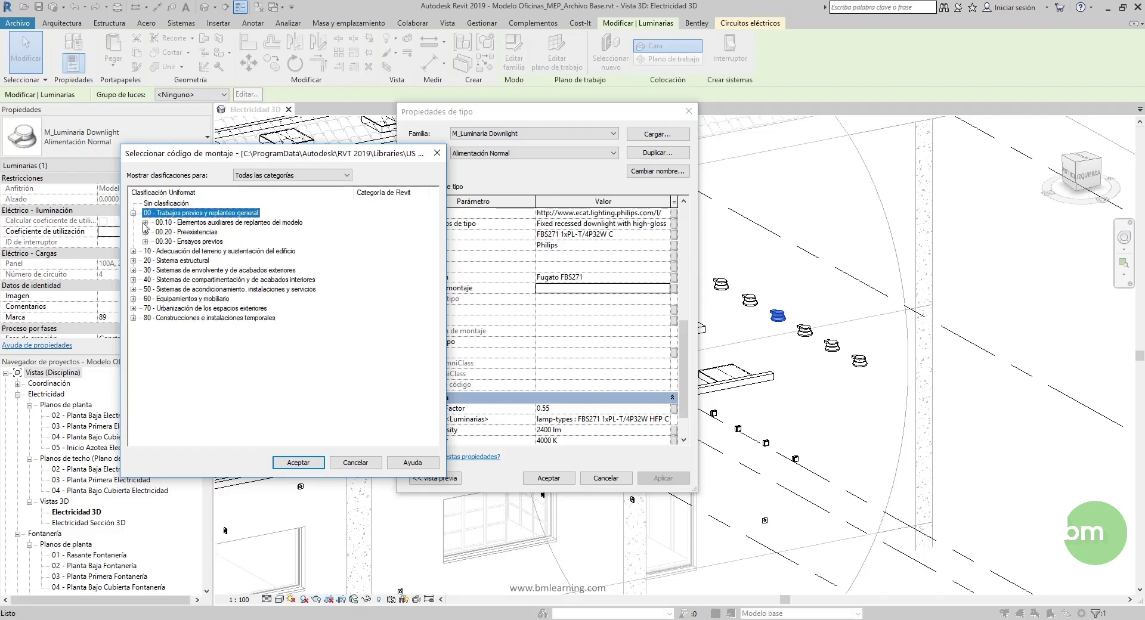
{"action": "left_click", "coordinate": [146, 233]}
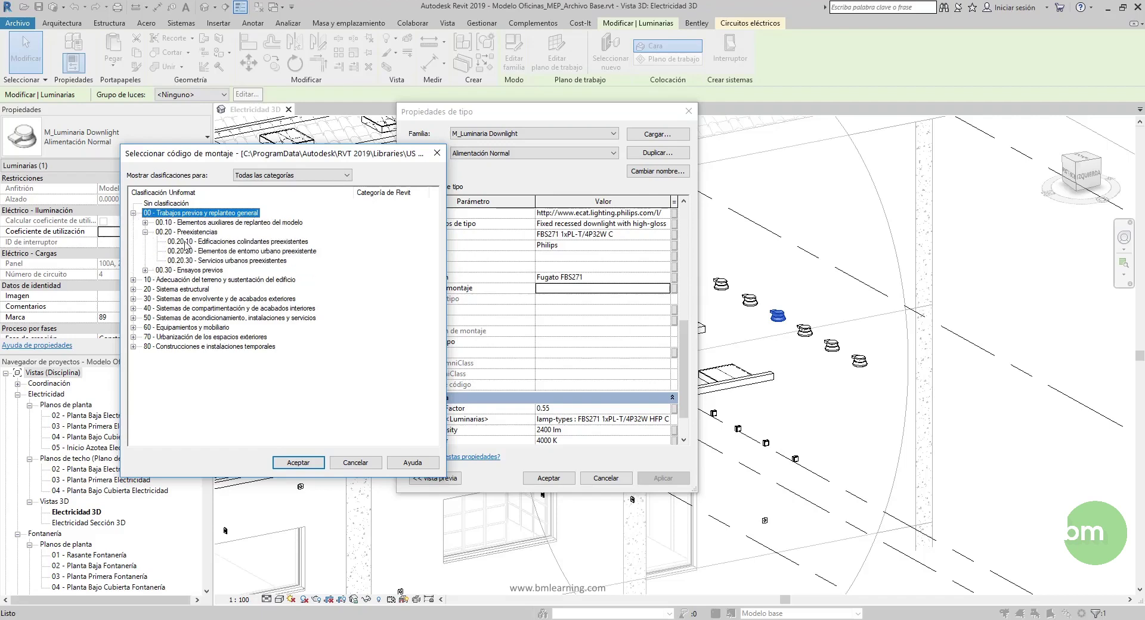
{"action": "left_click", "coordinate": [172, 242]}
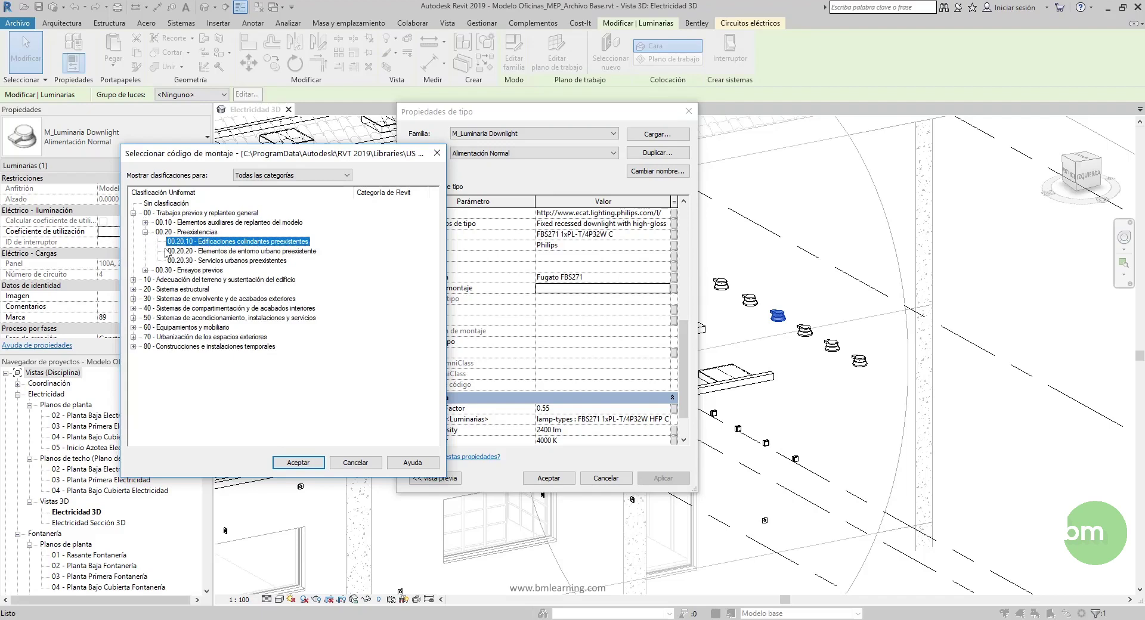
{"action": "left_click", "coordinate": [145, 271]}
{"action": "left_click", "coordinate": [157, 280]}
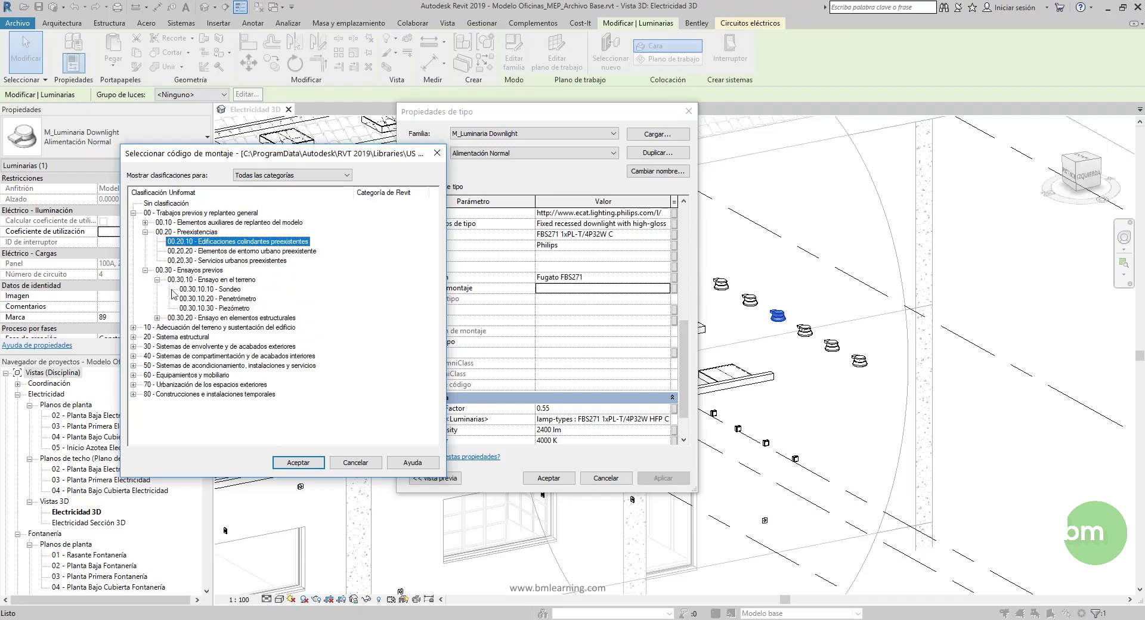
Assign assembly code 50.60.50.20 - Iluminación interior to the downlight type and accept the type properties.
{"action": "left_click", "coordinate": [133, 365]}
{"action": "scroll", "coordinate": [140, 371], "scroll_direction": "down", "scroll_amount": 1}
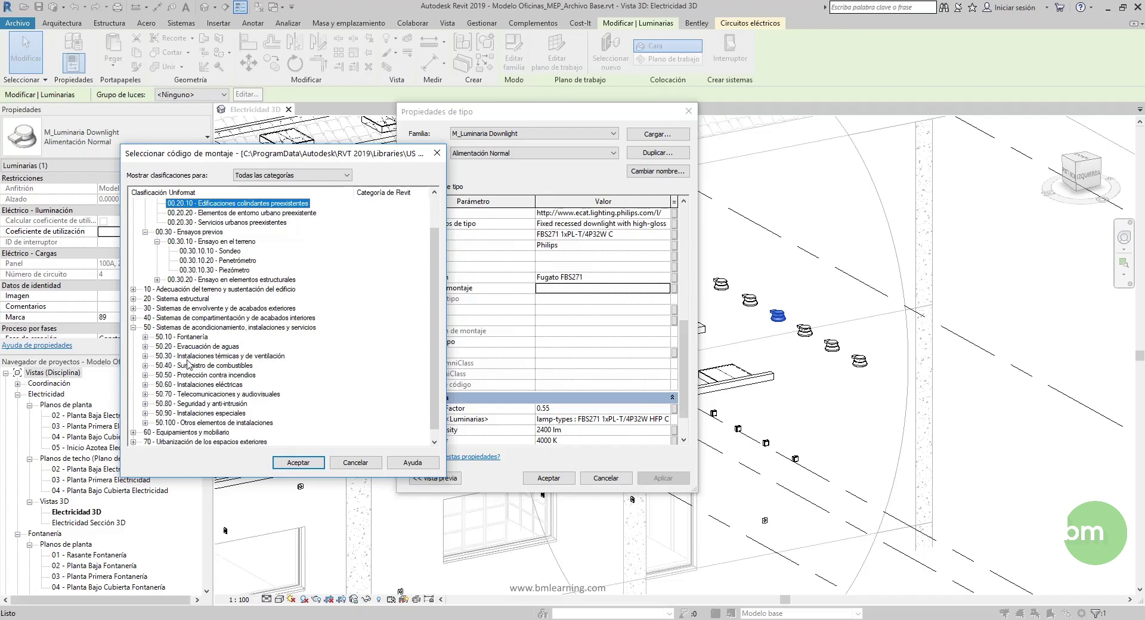
{"action": "left_click", "coordinate": [189, 386]}
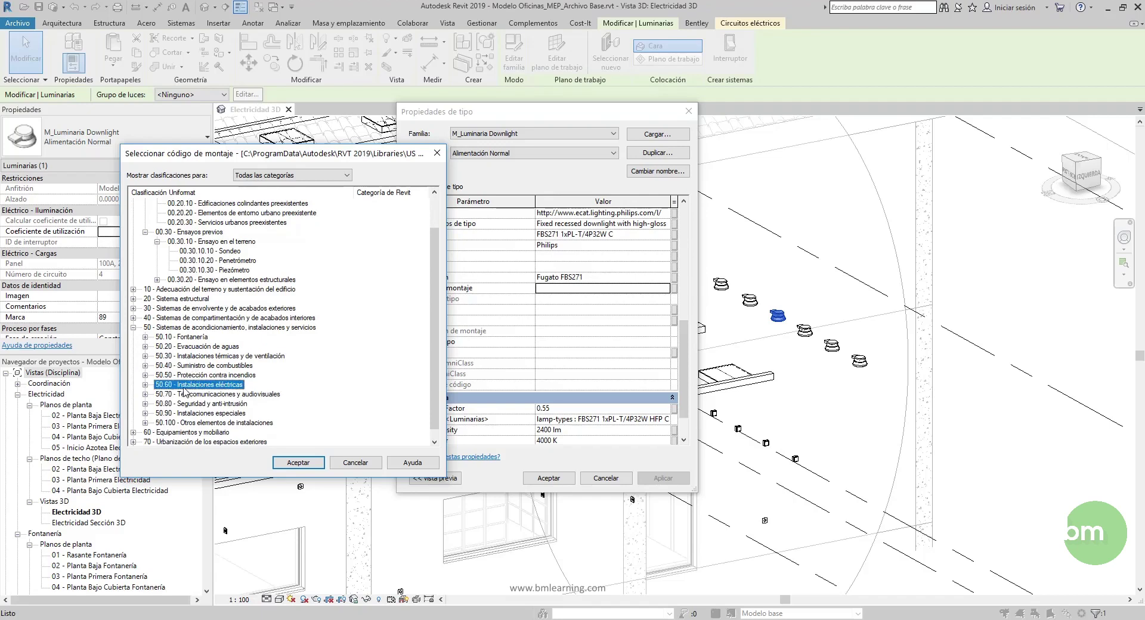
{"action": "left_click", "coordinate": [145, 386]}
{"action": "scroll", "coordinate": [156, 397], "scroll_direction": "down", "scroll_amount": 1}
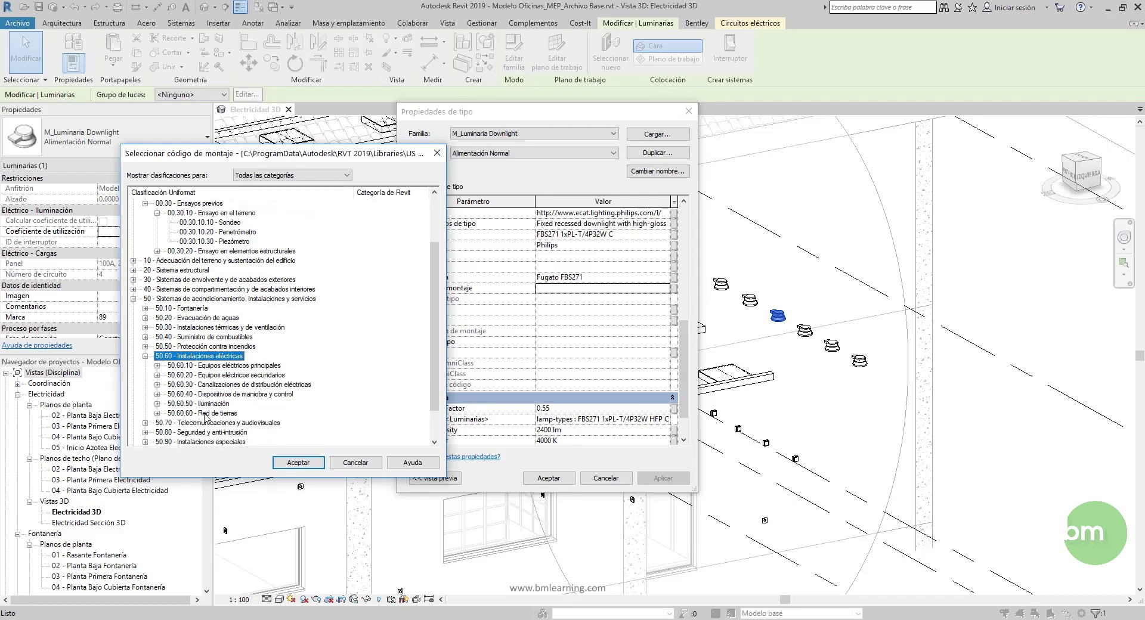
{"action": "left_click", "coordinate": [189, 405]}
{"action": "left_click", "coordinate": [157, 404]}
{"action": "scroll", "coordinate": [173, 408], "scroll_direction": "down", "scroll_amount": 1}
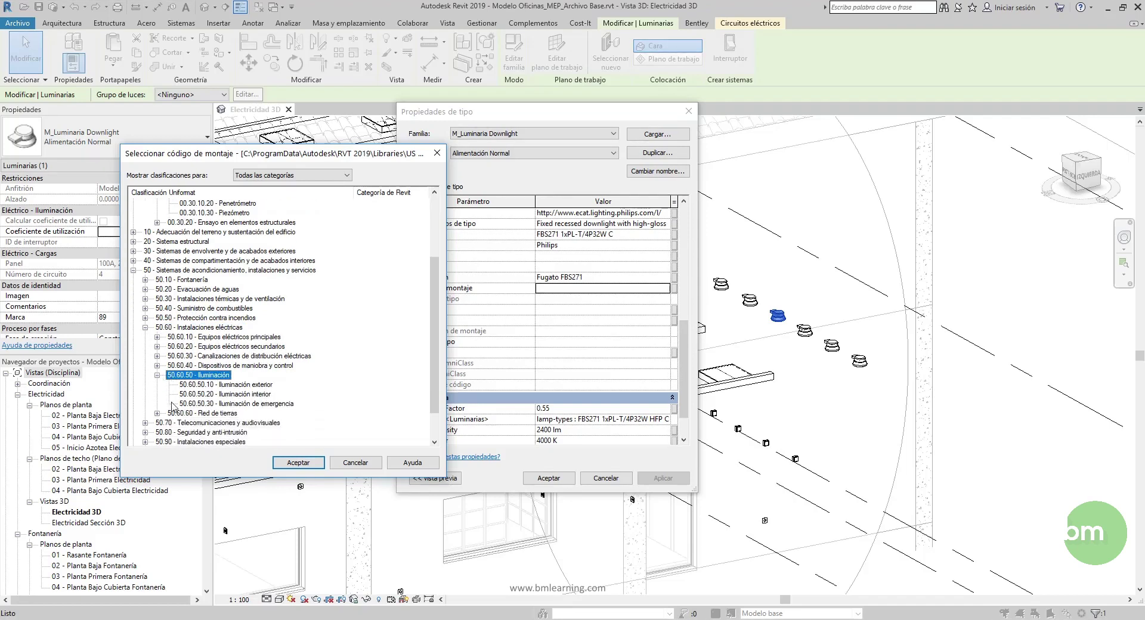
{"action": "left_click", "coordinate": [230, 395]}
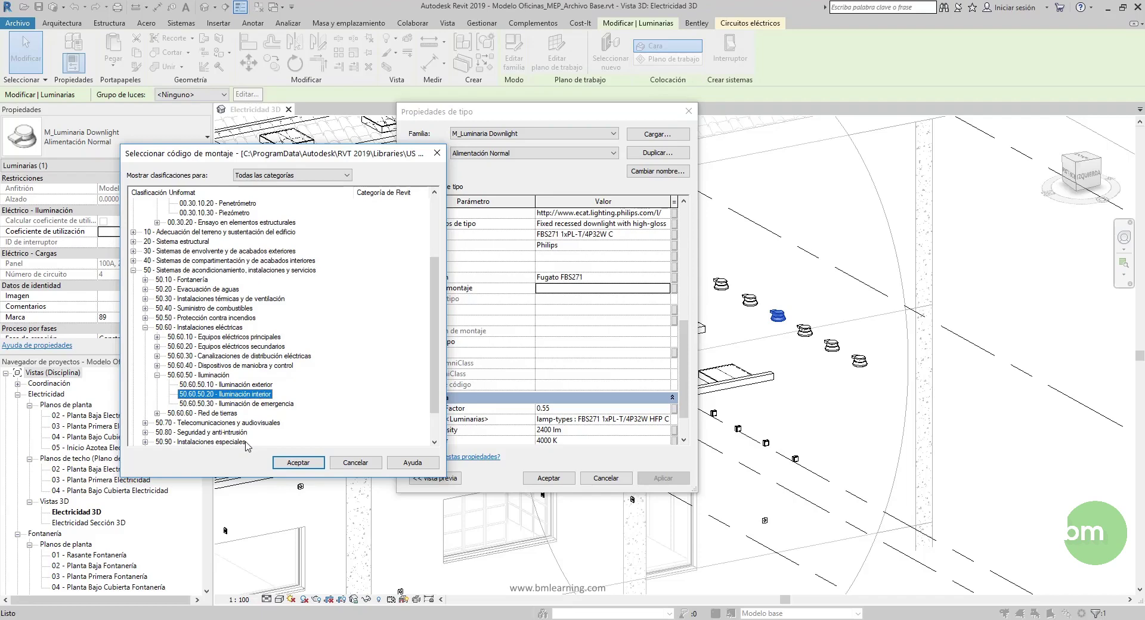
{"action": "left_click", "coordinate": [298, 463]}
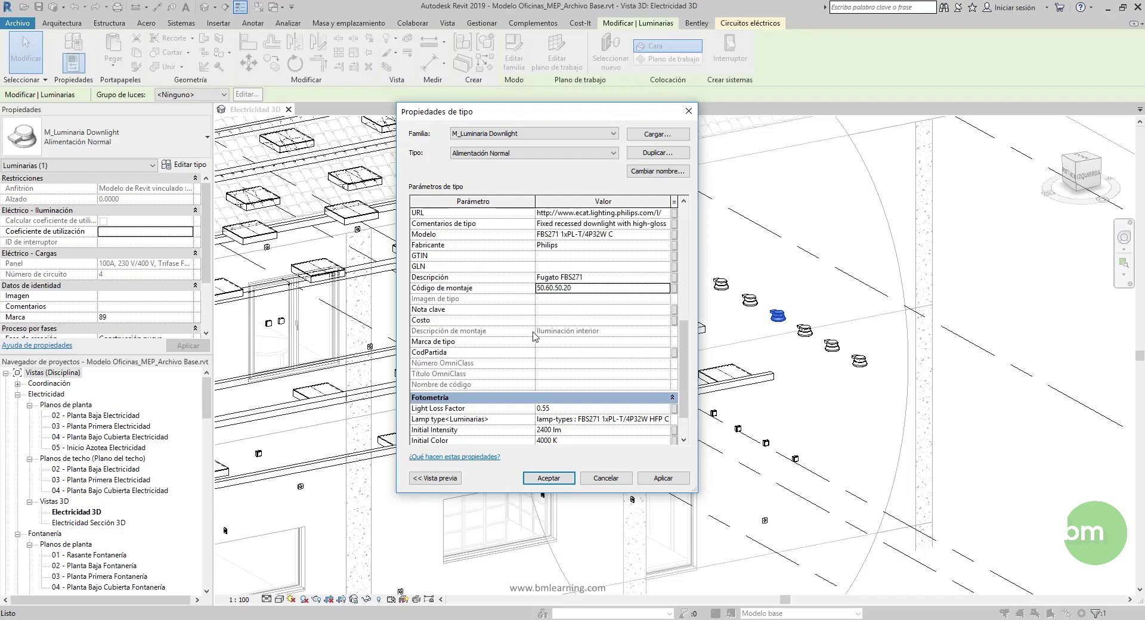
{"action": "left_click", "coordinate": [559, 478]}
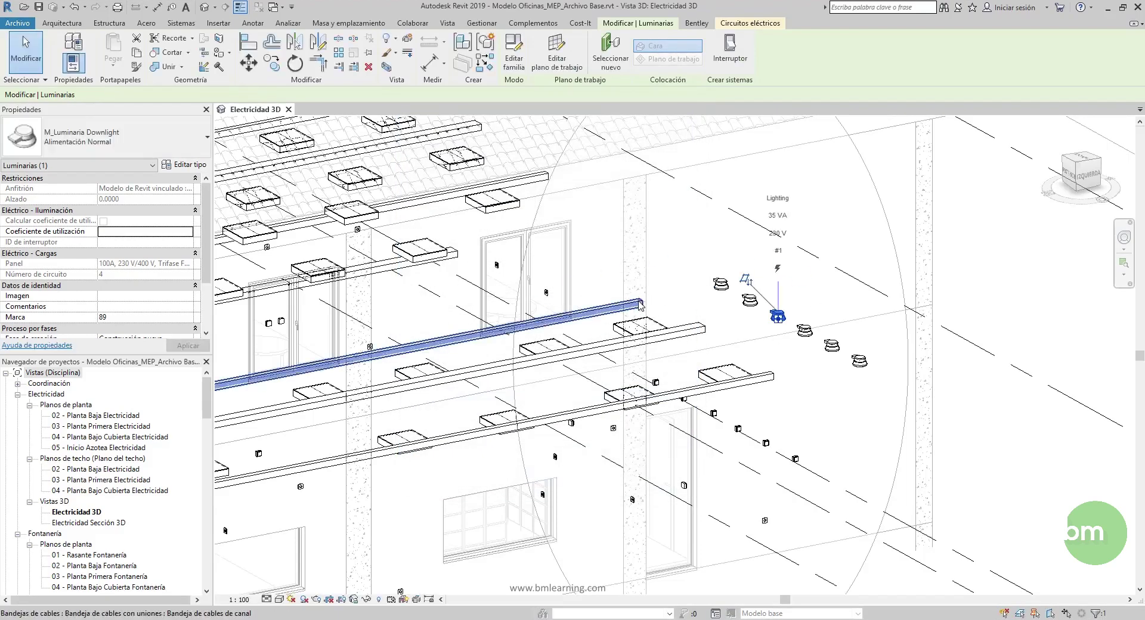
Inspect the type properties of the first-floor corner column in the linked architectural model, then close them and deselect it.
{"action": "scroll", "coordinate": [712, 344], "scroll_direction": "down", "scroll_amount": 2}
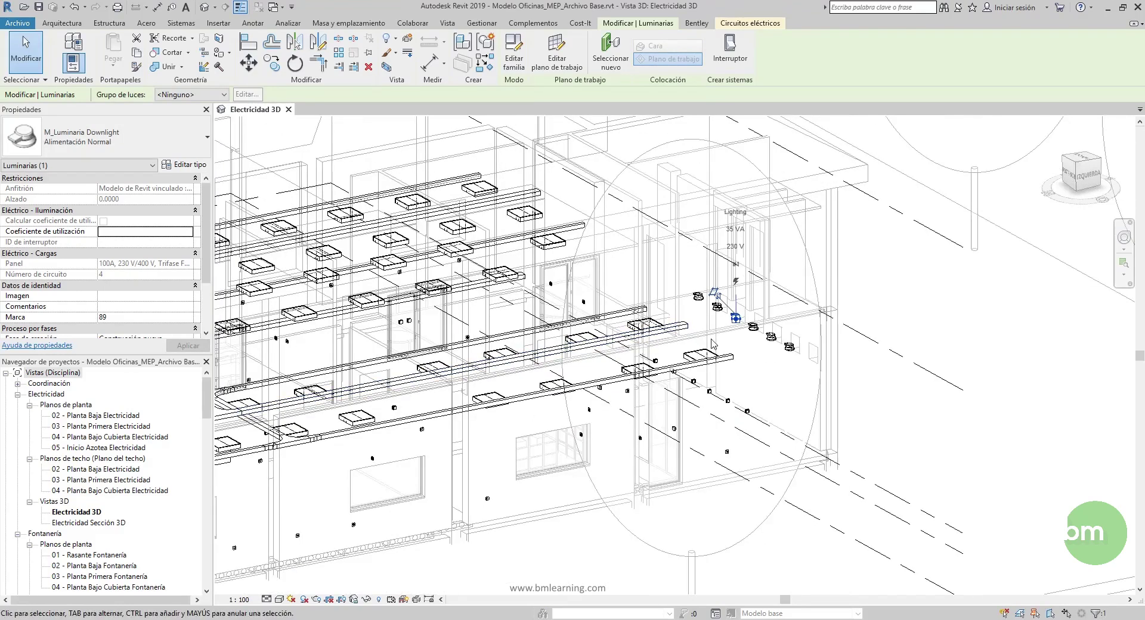
{"action": "middle_click_drag", "start_coordinate": [728, 361], "coordinate": [863, 372], "text": "shift"}
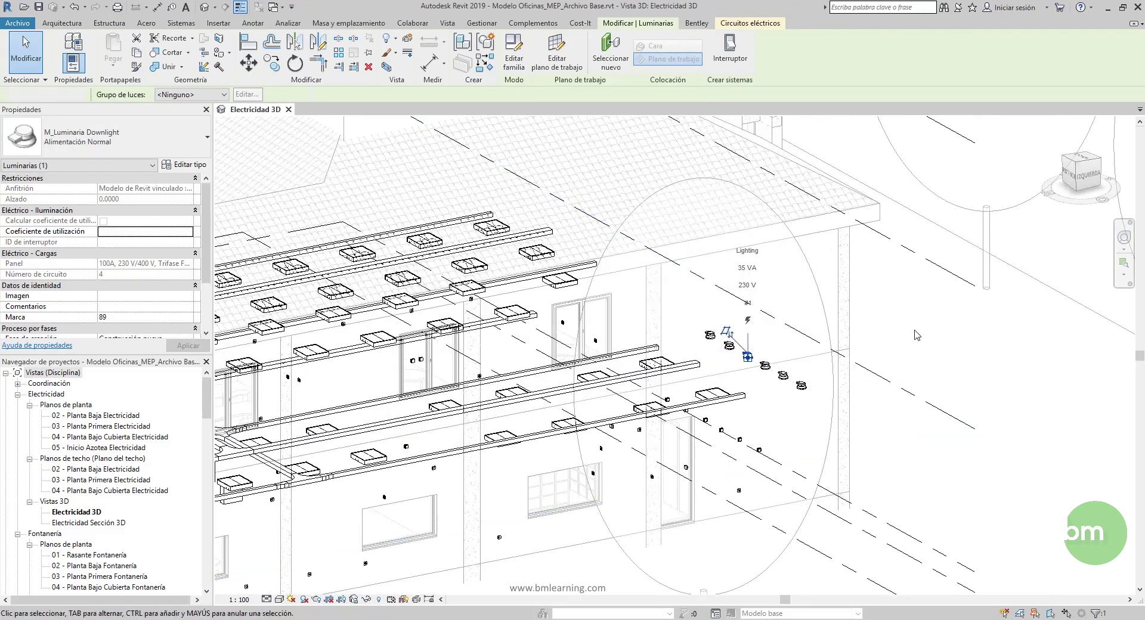
{"action": "key", "text": "Escape"}
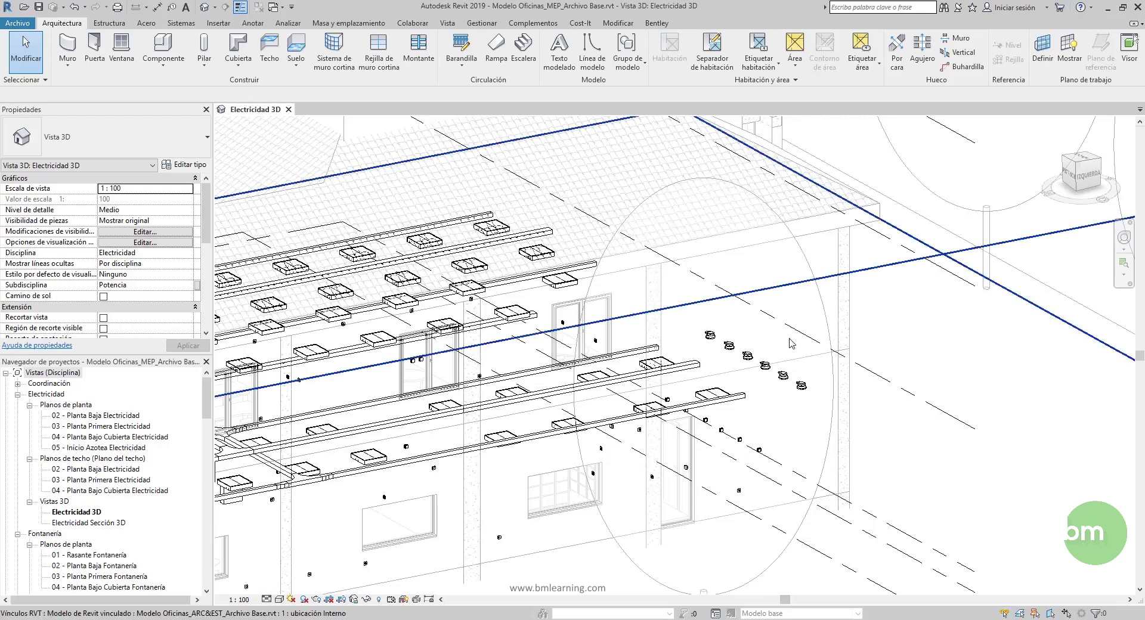
{"action": "key", "text": "Tab"}
{"action": "left_click", "coordinate": [854, 309]}
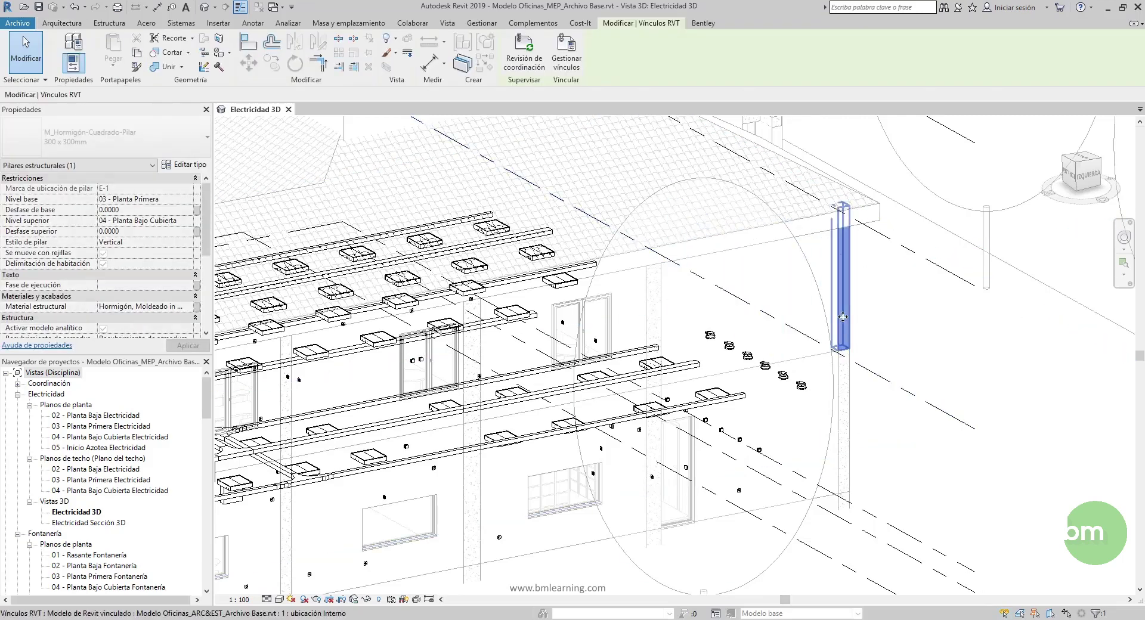
{"action": "left_click", "coordinate": [185, 165]}
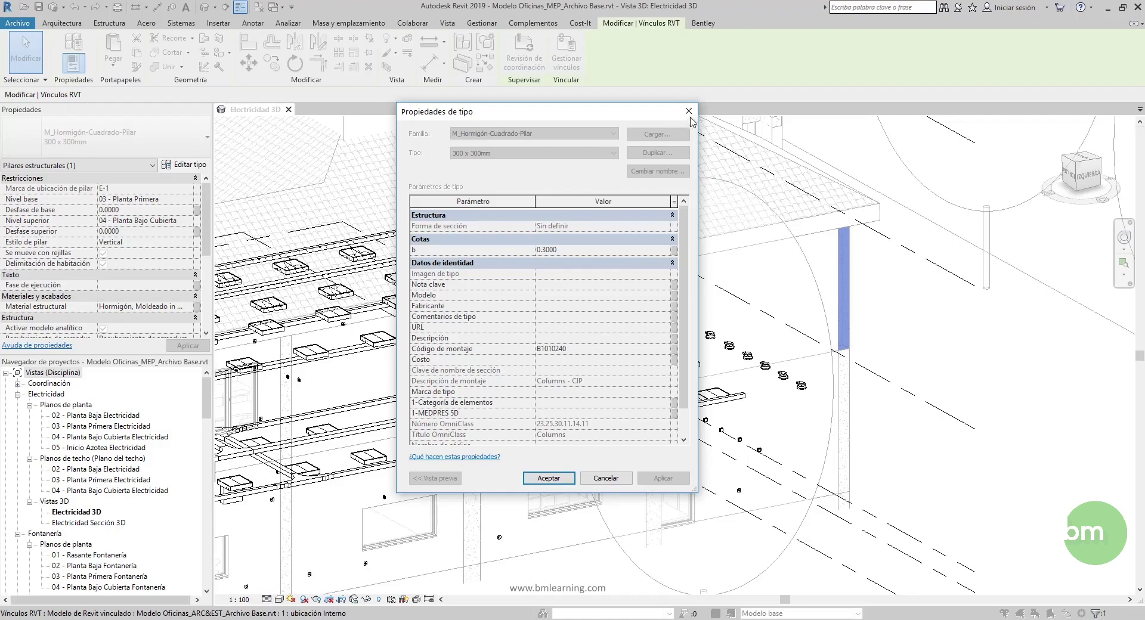
{"action": "left_click", "coordinate": [689, 110]}
{"action": "left_click", "coordinate": [978, 358]}
{"action": "left_click", "coordinate": [1068, 260]}
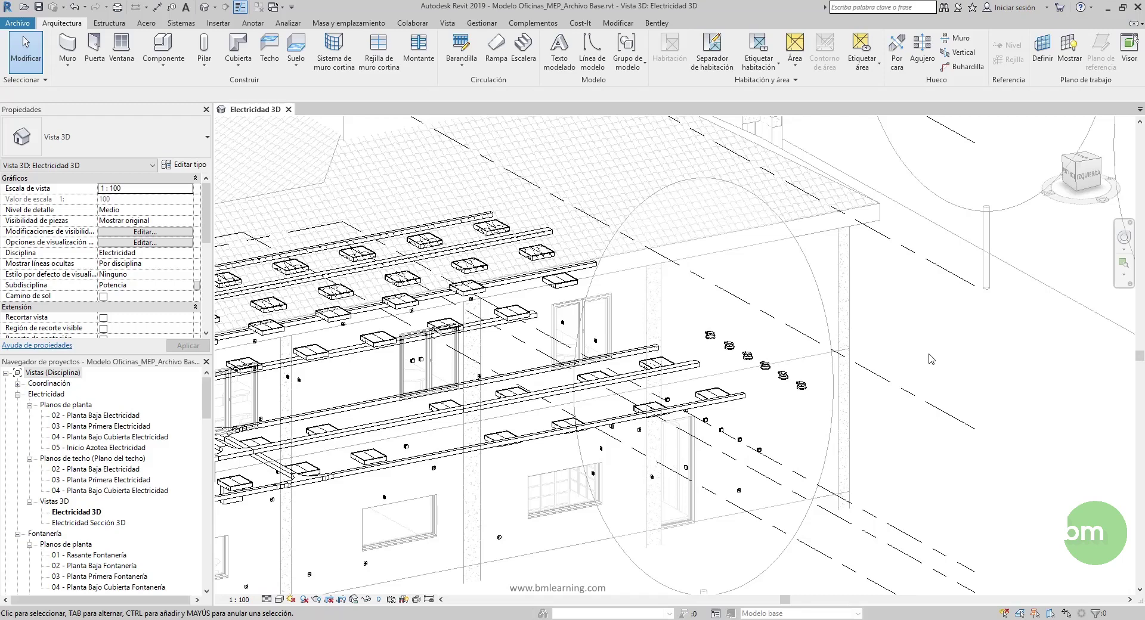
Examine the coding choices in the Cost-It export options, keep Parámetro elegido por el usuario, and close the export without running it.
{"action": "scroll", "coordinate": [913, 334], "scroll_direction": "down", "scroll_amount": 2}
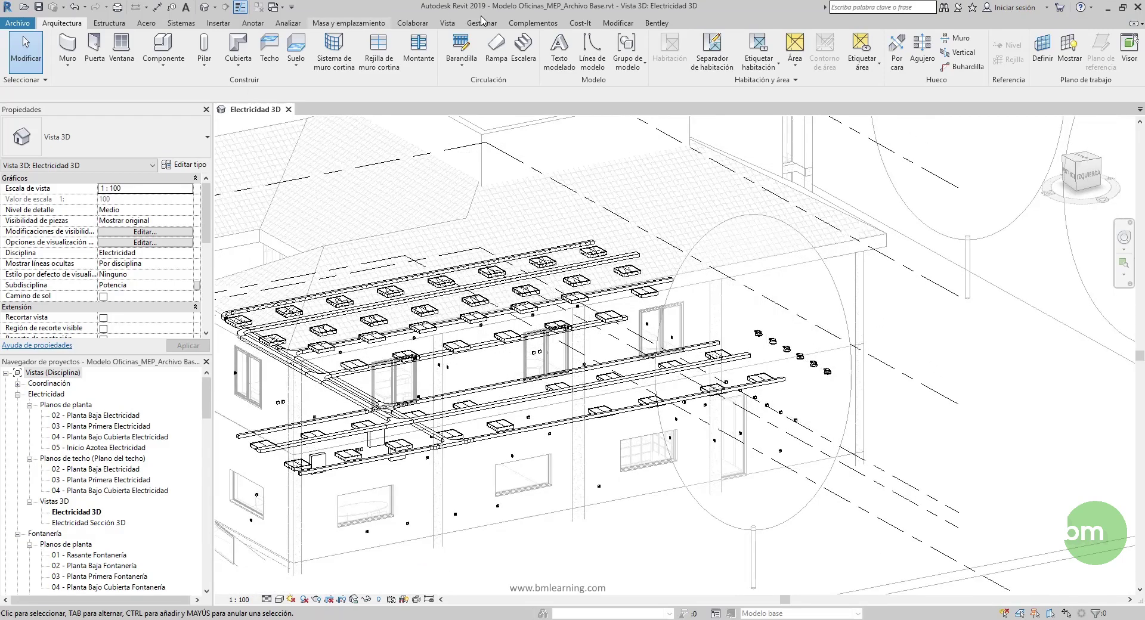
{"action": "left_click", "coordinate": [577, 24]}
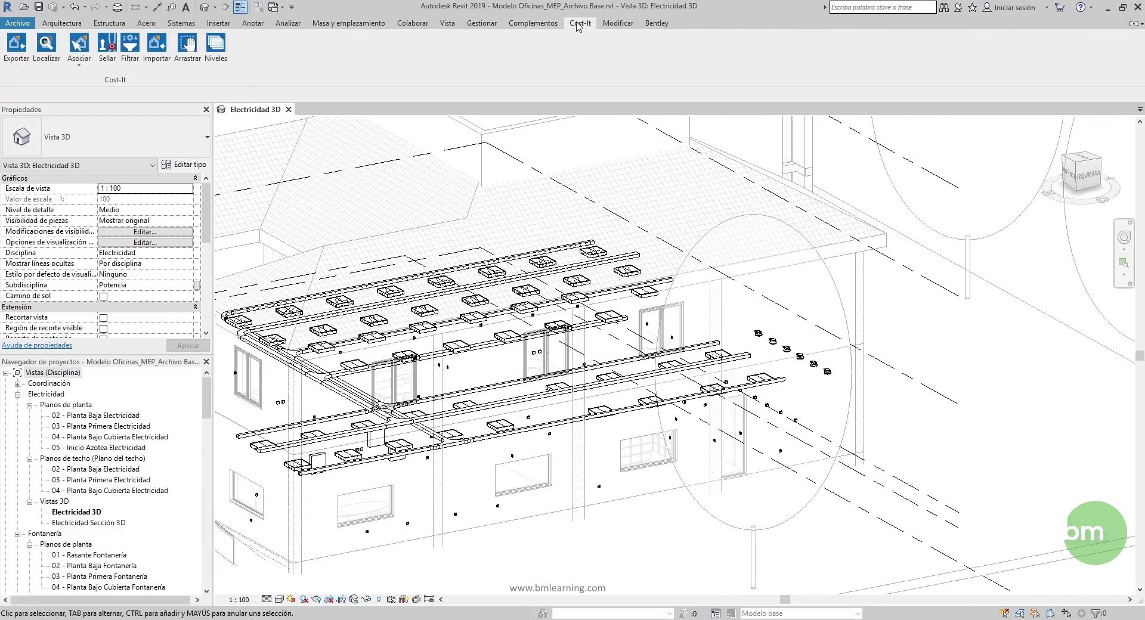
{"action": "left_click", "coordinate": [17, 45]}
{"action": "left_click", "coordinate": [395, 150]}
{"action": "left_click", "coordinate": [373, 177]}
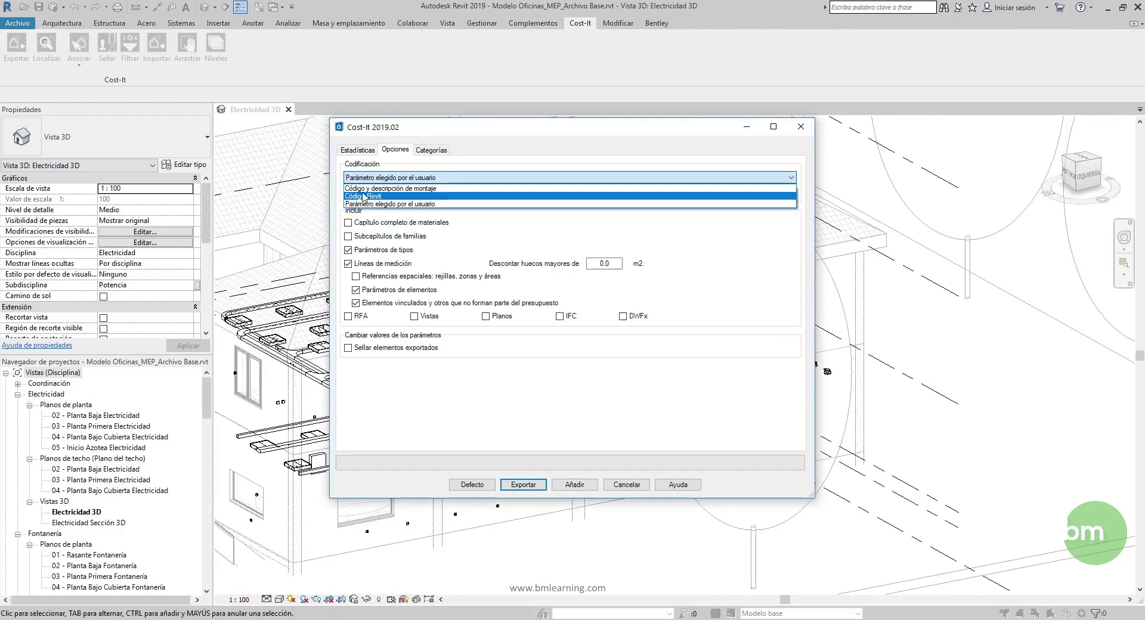
{"action": "left_click", "coordinate": [381, 204]}
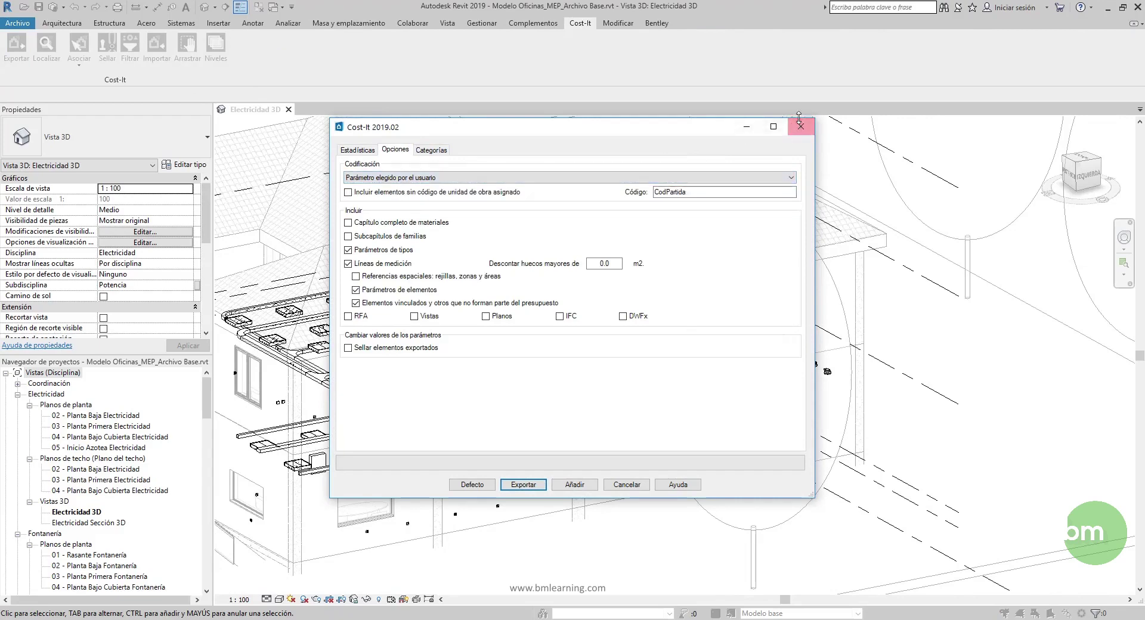
{"action": "left_click", "coordinate": [801, 127]}
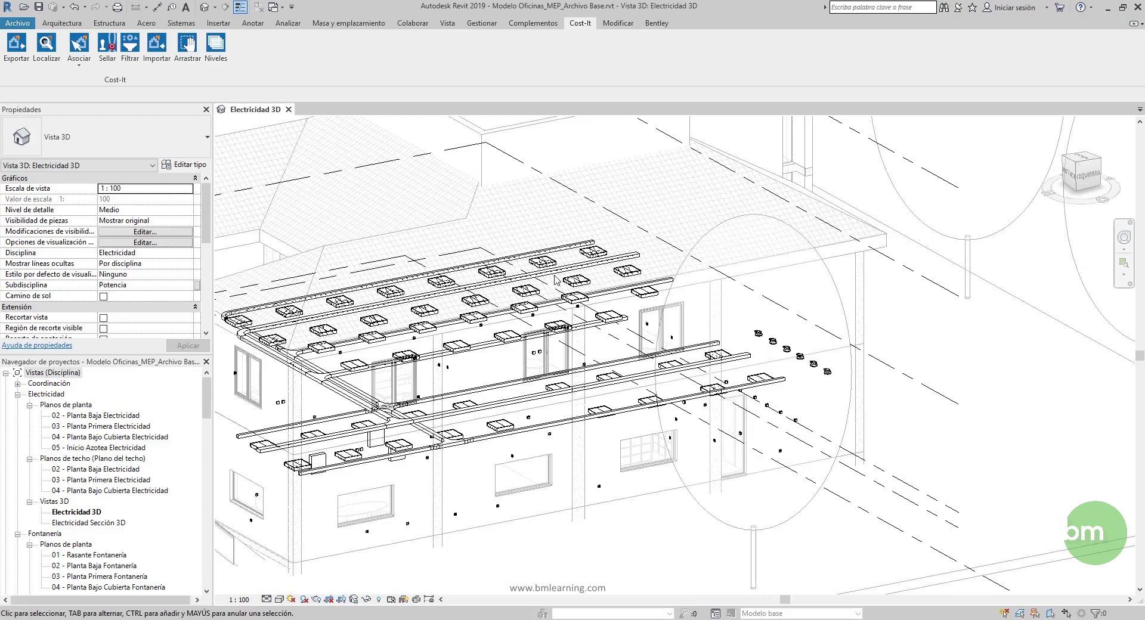
Reopen the Cost-It export options to review the user-chosen parameter coding and its CodPartida code, then close them without exporting.
{"action": "left_click", "coordinate": [16, 65]}
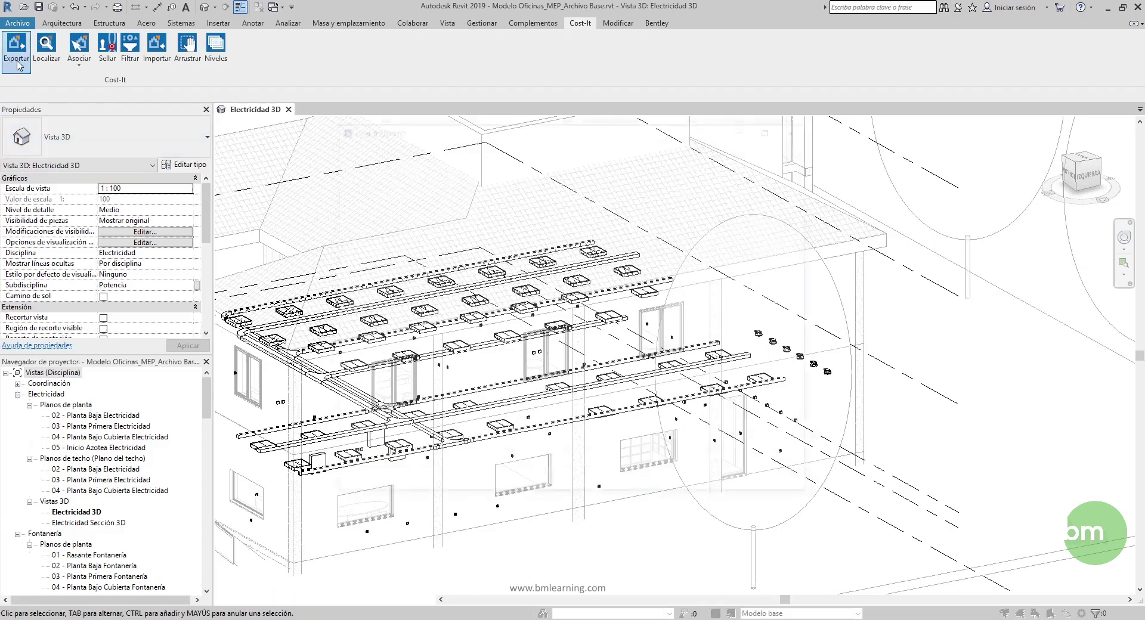
{"action": "left_click", "coordinate": [395, 149]}
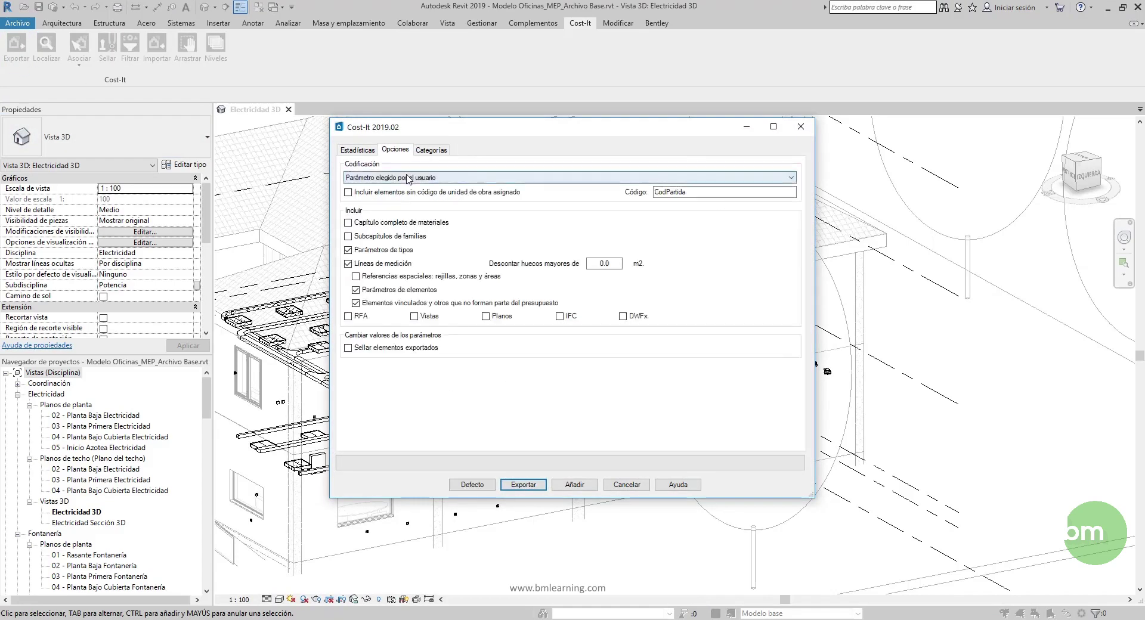
{"action": "left_click", "coordinate": [410, 177]}
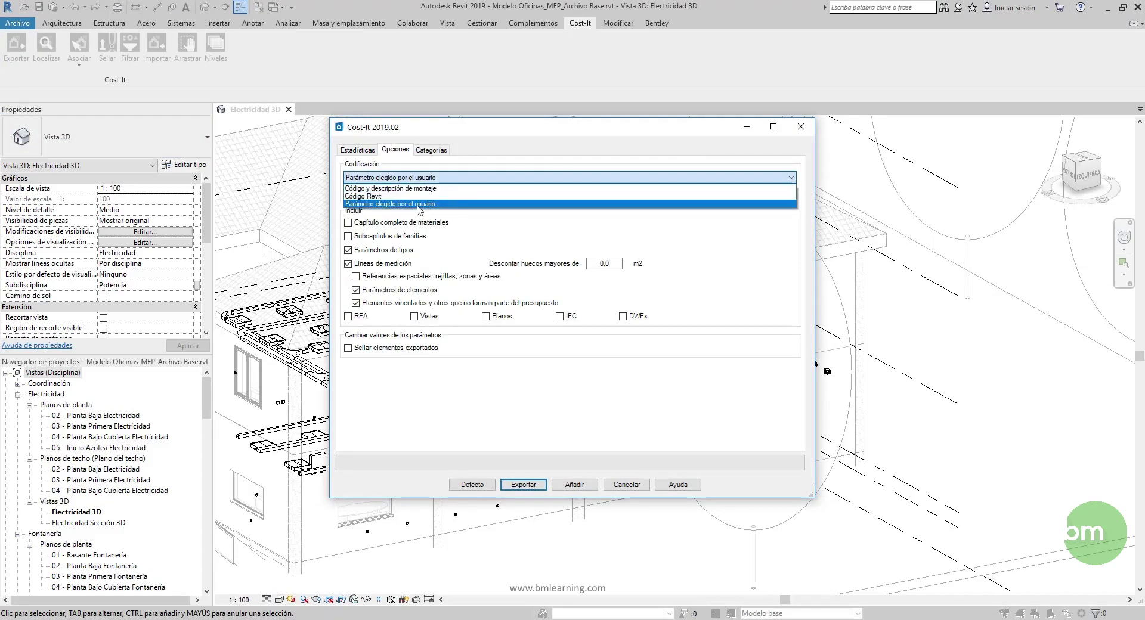
{"action": "left_click", "coordinate": [400, 204]}
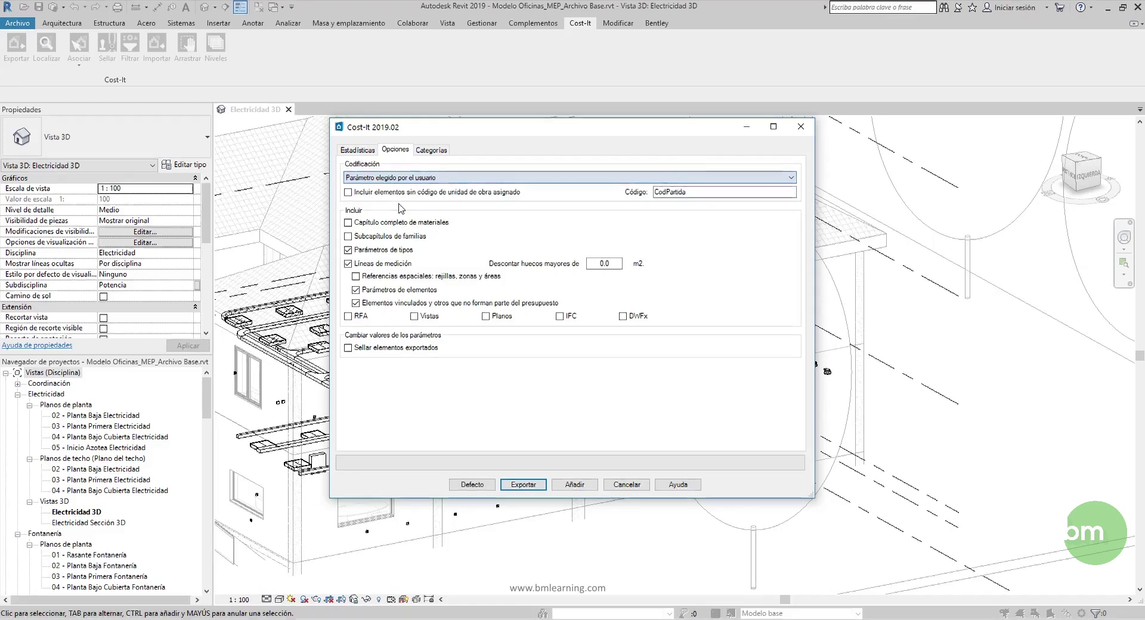
{"action": "left_click", "coordinate": [801, 127]}
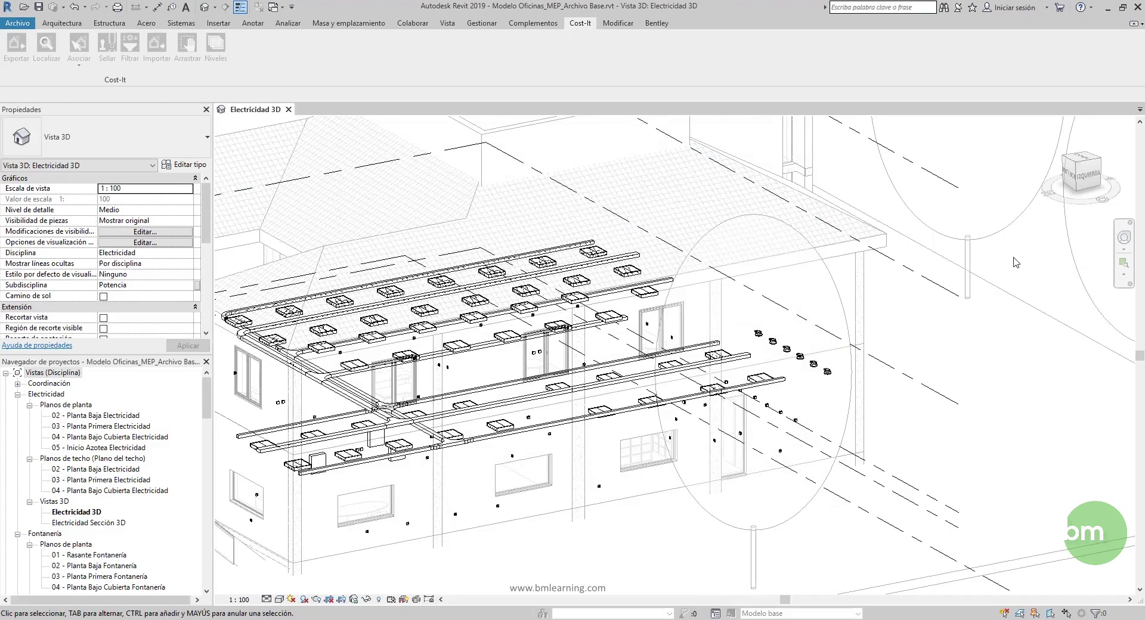
Check the CodPartida entry in the list of project parameters, then close the list without changes.
{"action": "left_click", "coordinate": [482, 23]}
{"action": "left_click", "coordinate": [236, 38]}
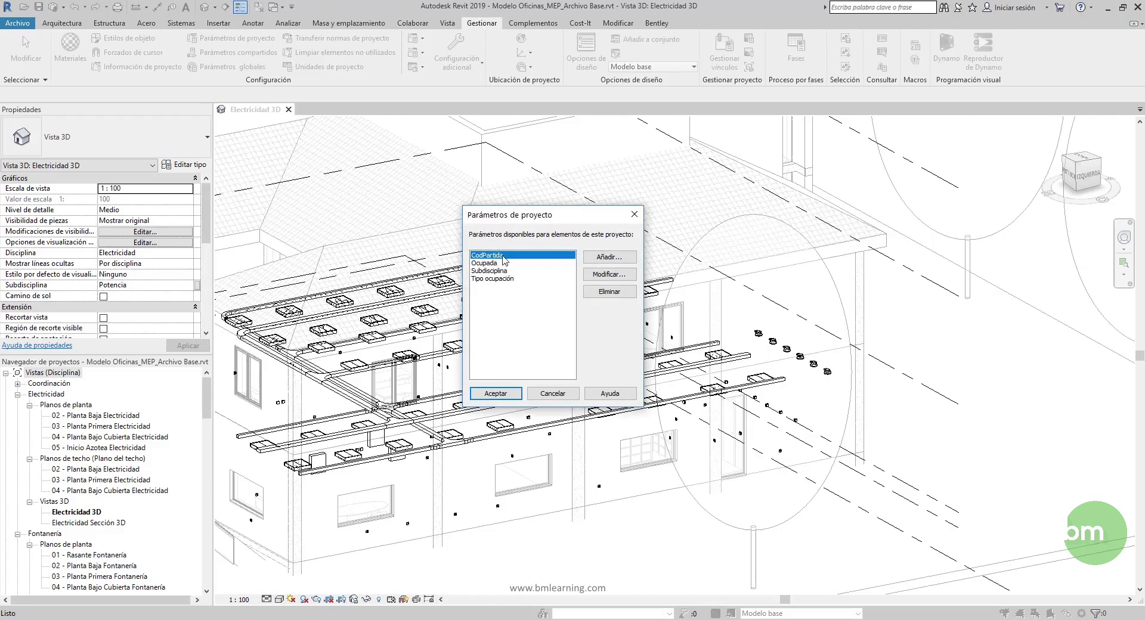
{"action": "left_click", "coordinate": [634, 214]}
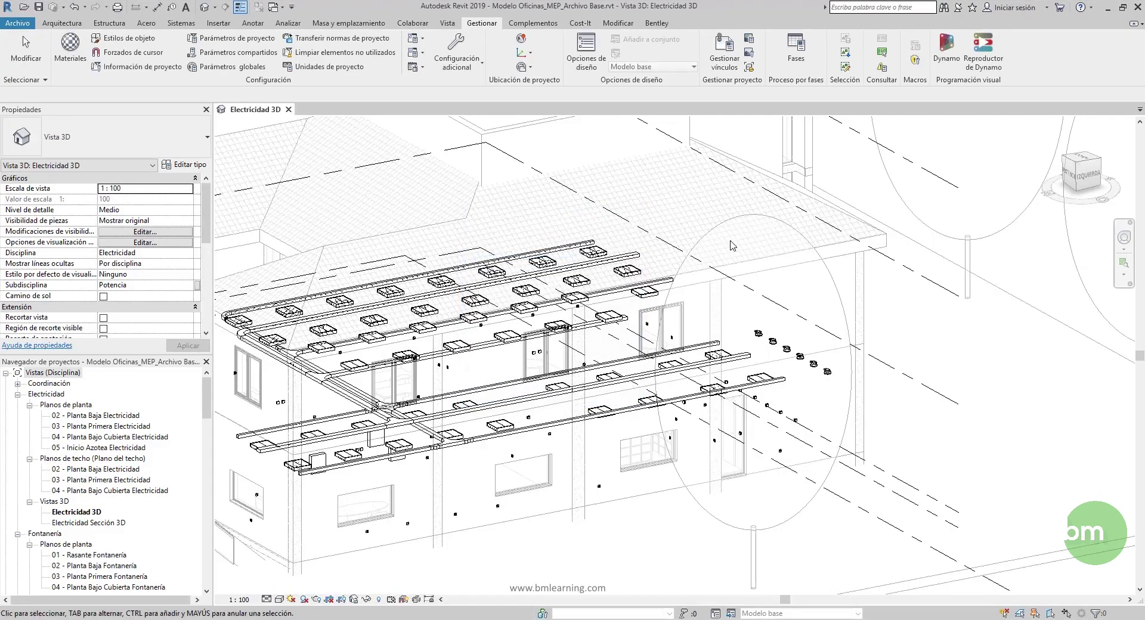
Open the type properties of one M_Luminaria Downlight fixture and activate the empty CodPartida value under Datos de identidad for editing.
{"action": "left_click", "coordinate": [828, 372]}
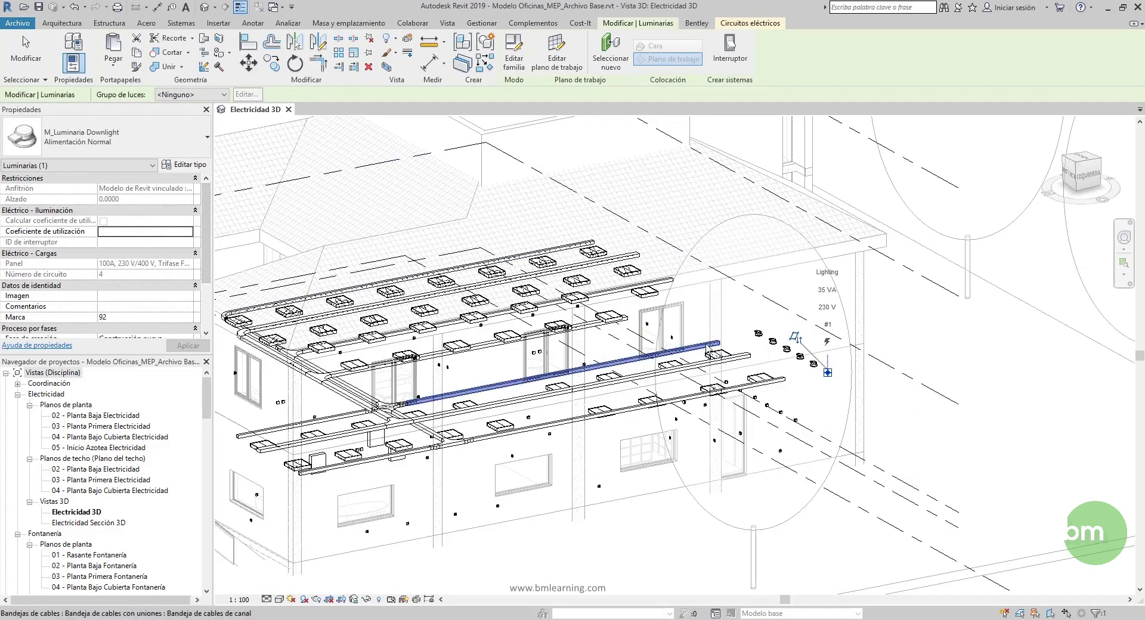
{"action": "left_click", "coordinate": [894, 338]}
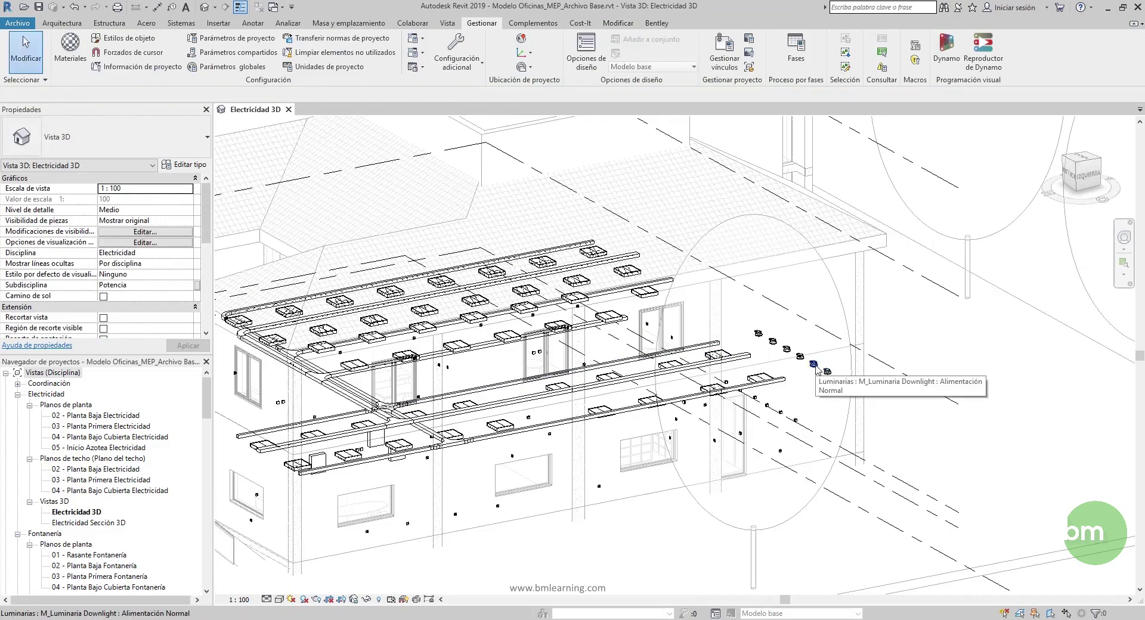
{"action": "left_click", "coordinate": [814, 365]}
{"action": "left_click", "coordinate": [186, 165]}
{"action": "scroll", "coordinate": [608, 426], "scroll_direction": "down", "scroll_amount": 5}
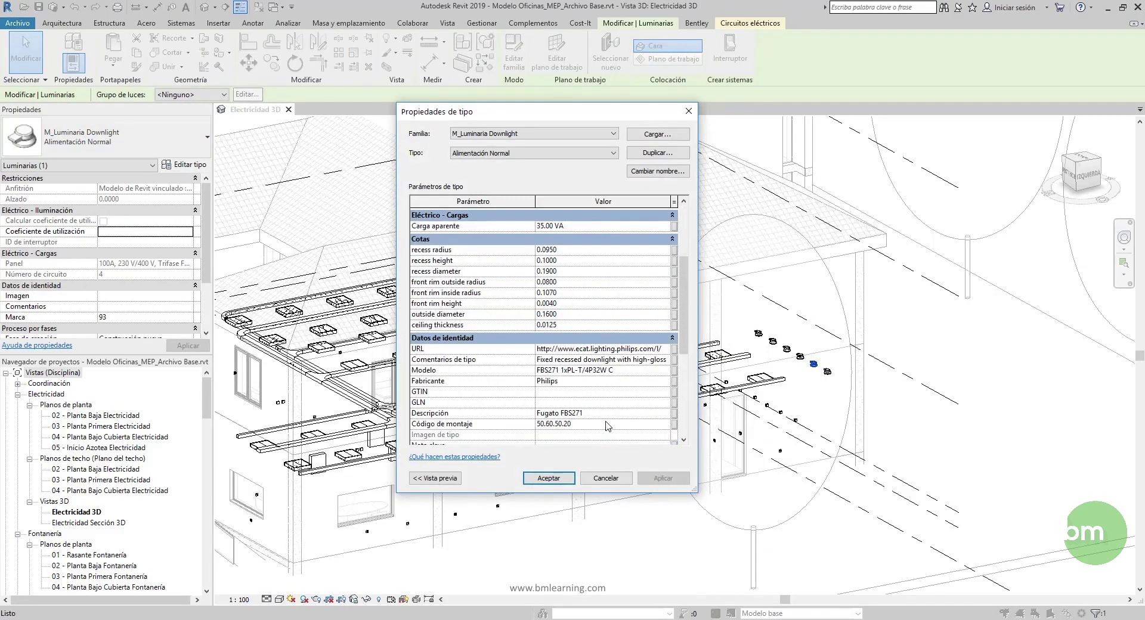
{"action": "scroll", "coordinate": [607, 426], "scroll_direction": "down", "scroll_amount": 3}
{"action": "left_click", "coordinate": [541, 410]}
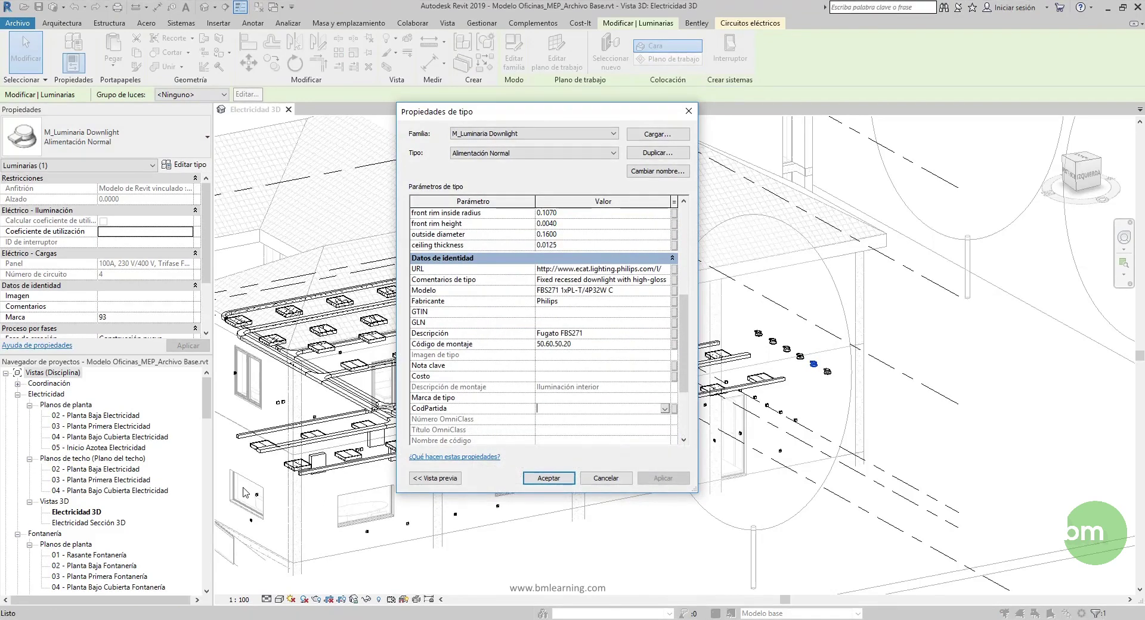
Switch to the office budget in Presto and bring up the Junta de Extremadura price base beside it to compare item codes.
{"action": "left_click", "coordinate": [308, 619]}
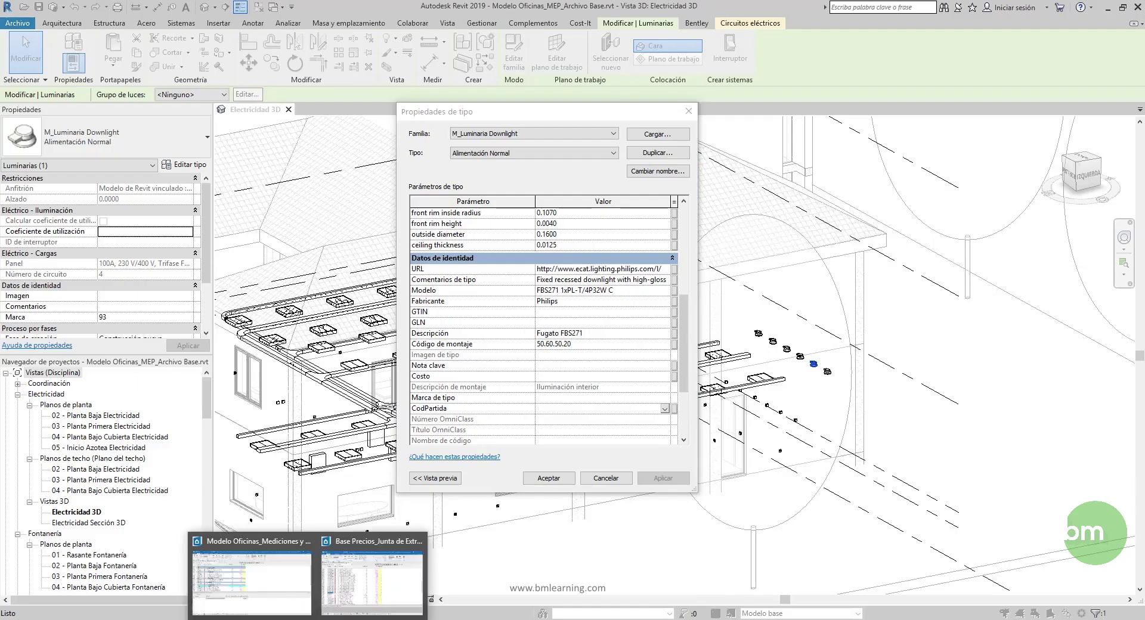
{"action": "left_click", "coordinate": [266, 586]}
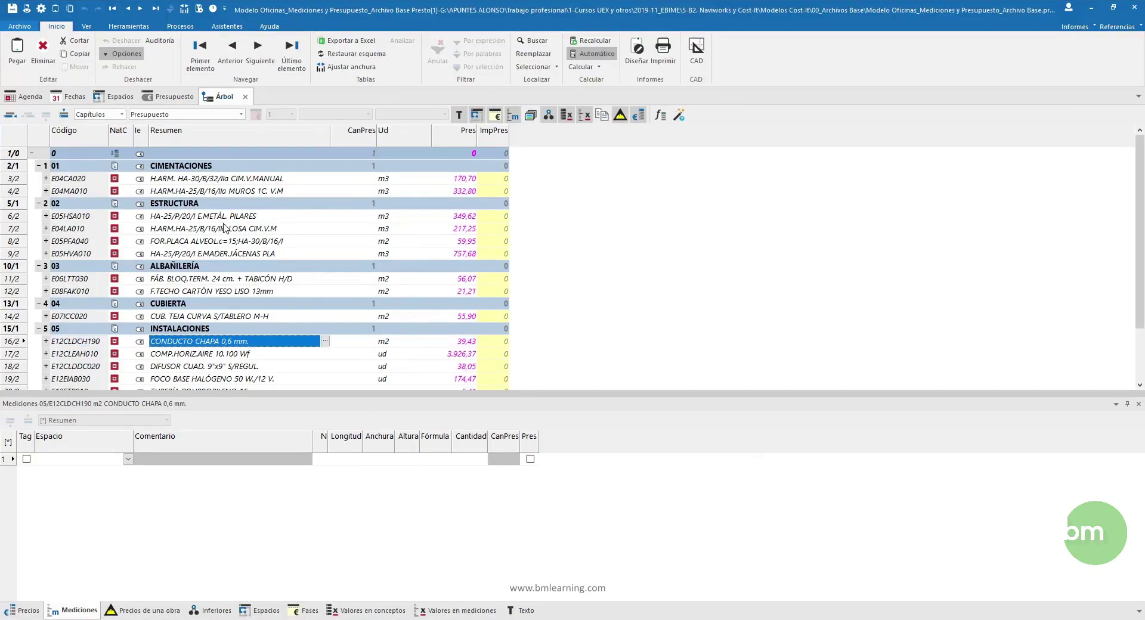
{"action": "left_click", "coordinate": [322, 619]}
{"action": "left_click", "coordinate": [383, 564]}
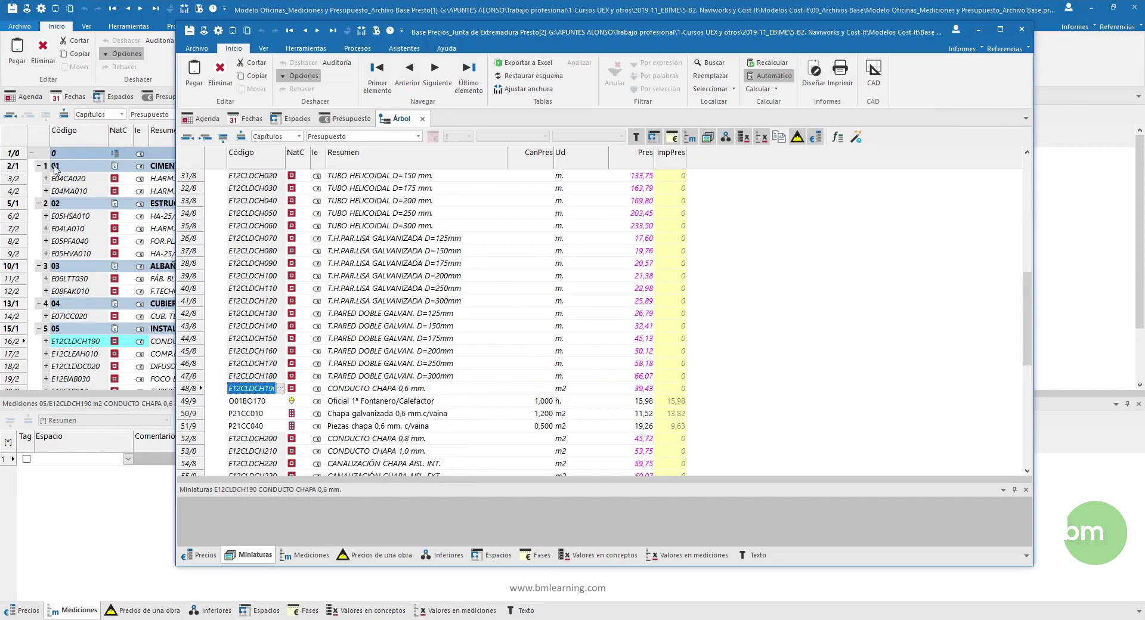
{"action": "left_click_drag", "start_coordinate": [439, 34], "coordinate": [510, 37]}
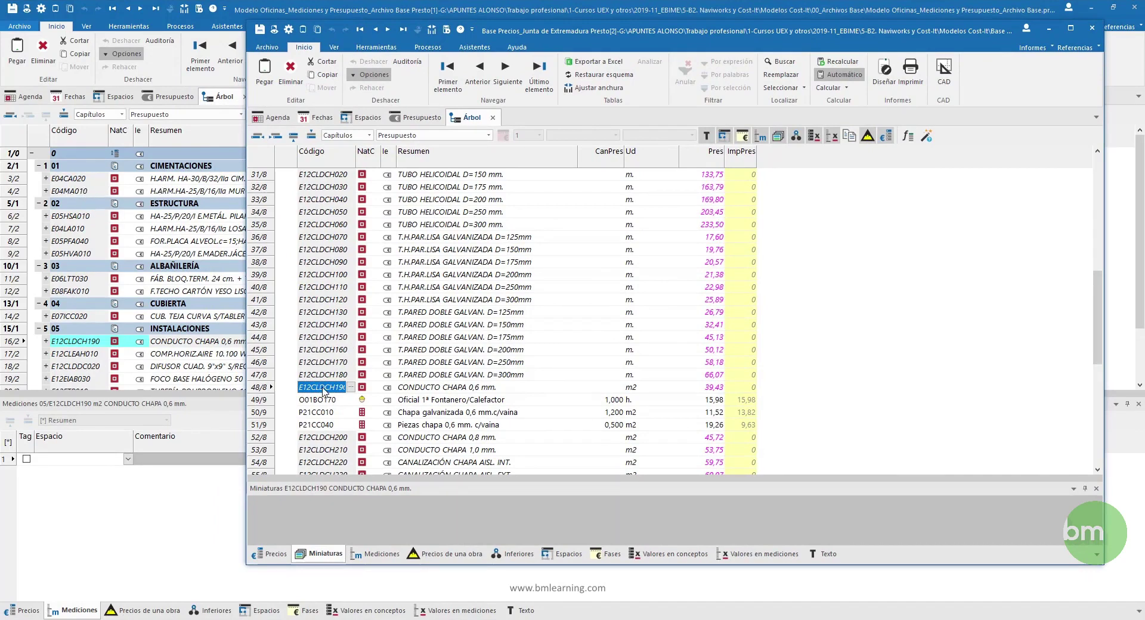
Return to the office budget and review the items of chapter 05 INSTALACIONES, from the sheet-metal duct to the halogen spotlight.
{"action": "left_click", "coordinate": [180, 319]}
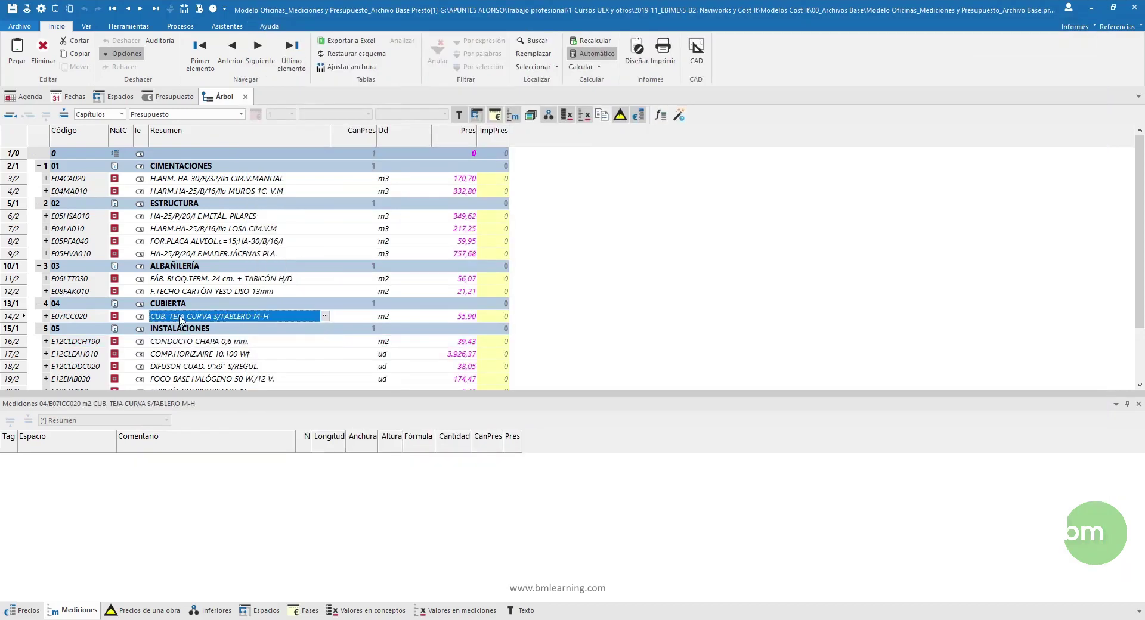
{"action": "scroll", "coordinate": [205, 344], "scroll_direction": "down", "scroll_amount": 5}
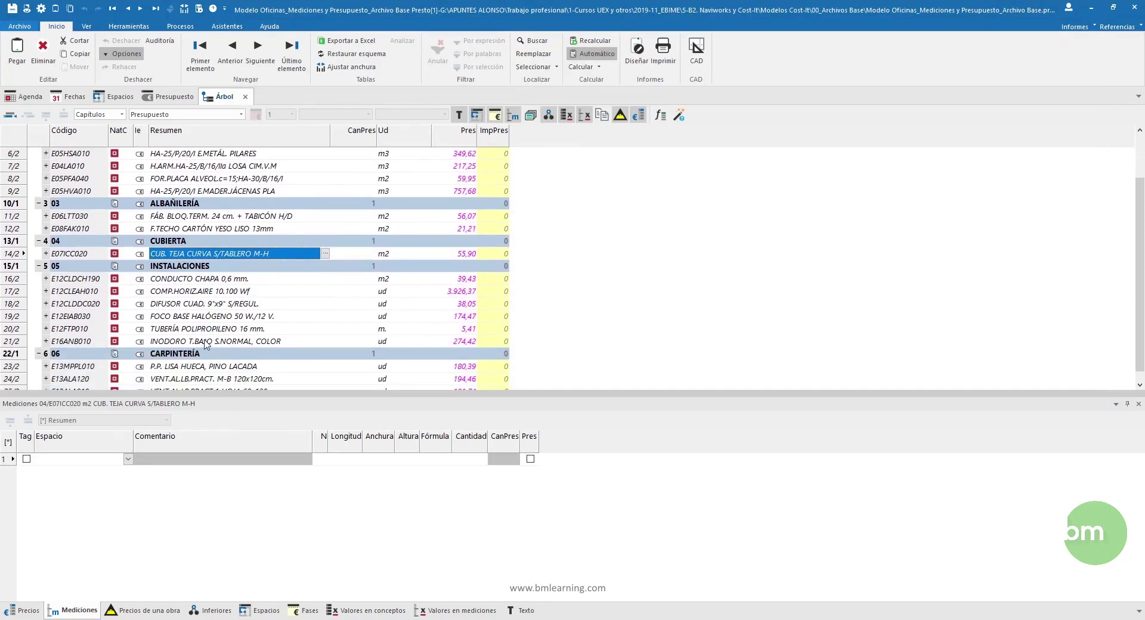
{"action": "scroll", "coordinate": [206, 345], "scroll_direction": "down", "scroll_amount": 1}
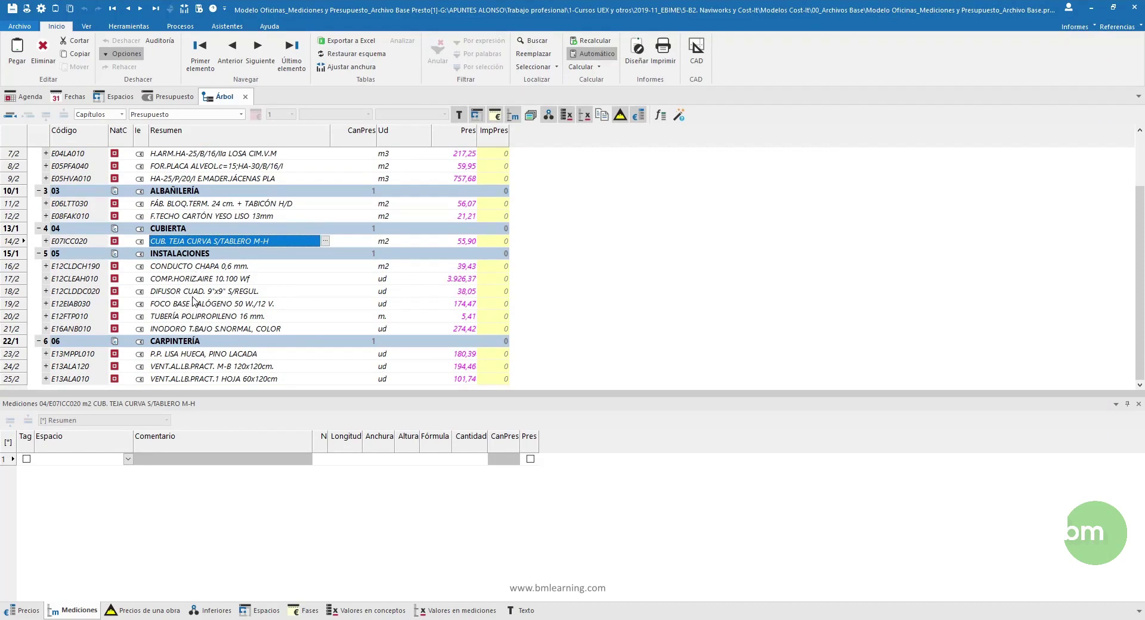
{"action": "left_click", "coordinate": [198, 267]}
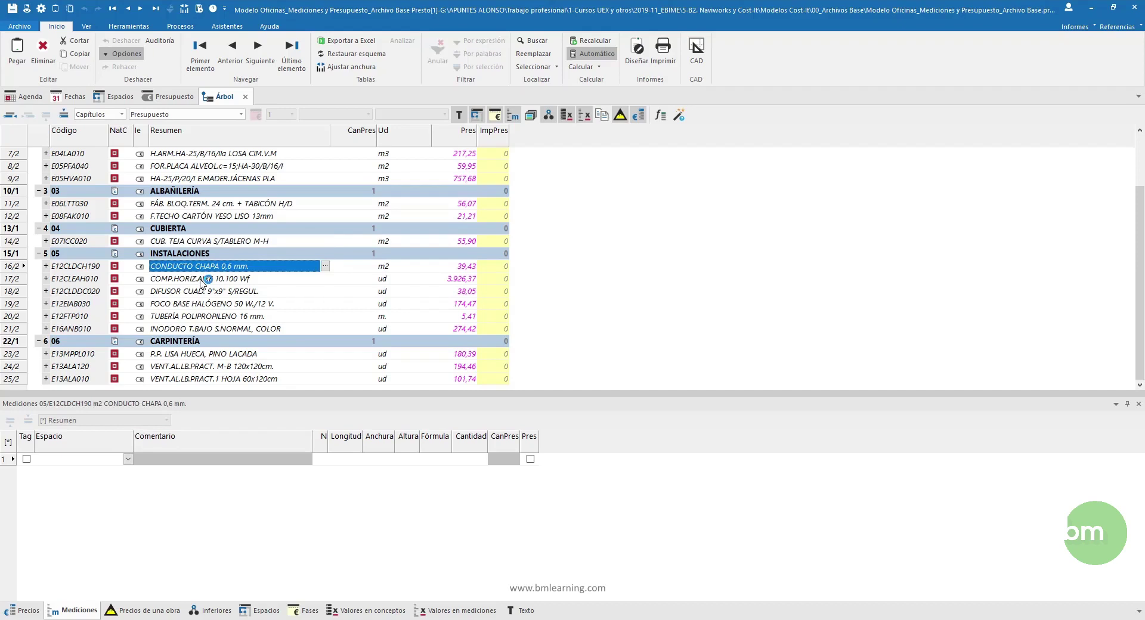
{"action": "left_click", "coordinate": [203, 278]}
{"action": "left_click", "coordinate": [204, 291]}
{"action": "left_click", "coordinate": [223, 303]}
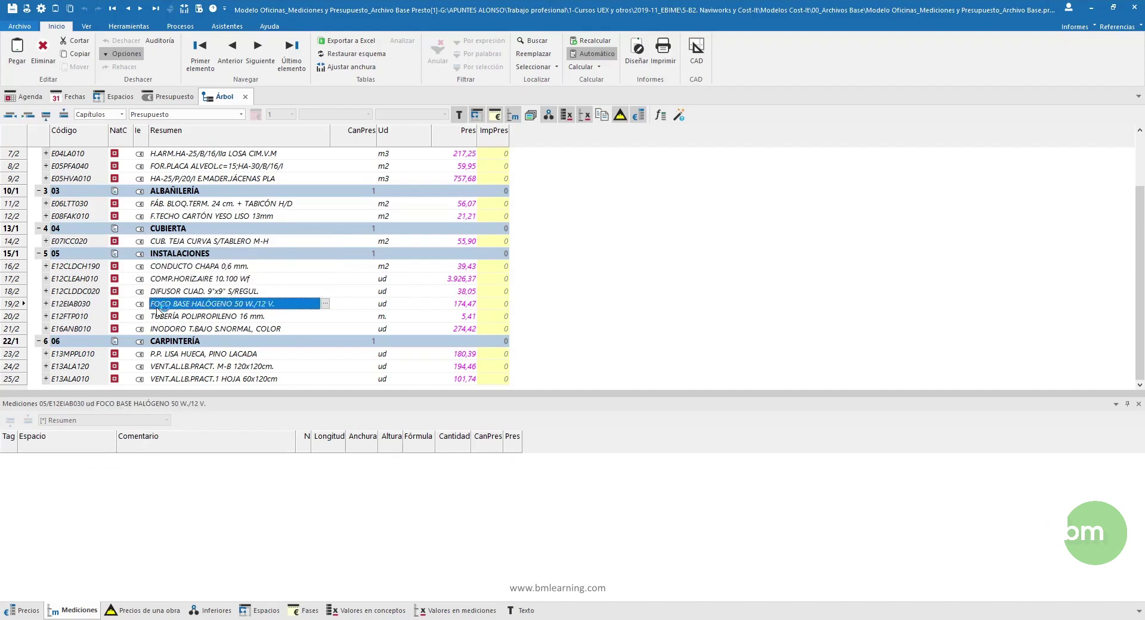
Copy the code E12EIAB030 of the item FOCO BASE HALÓGENO 50 W./12 V. from the budget.
{"action": "left_click", "coordinate": [95, 307]}
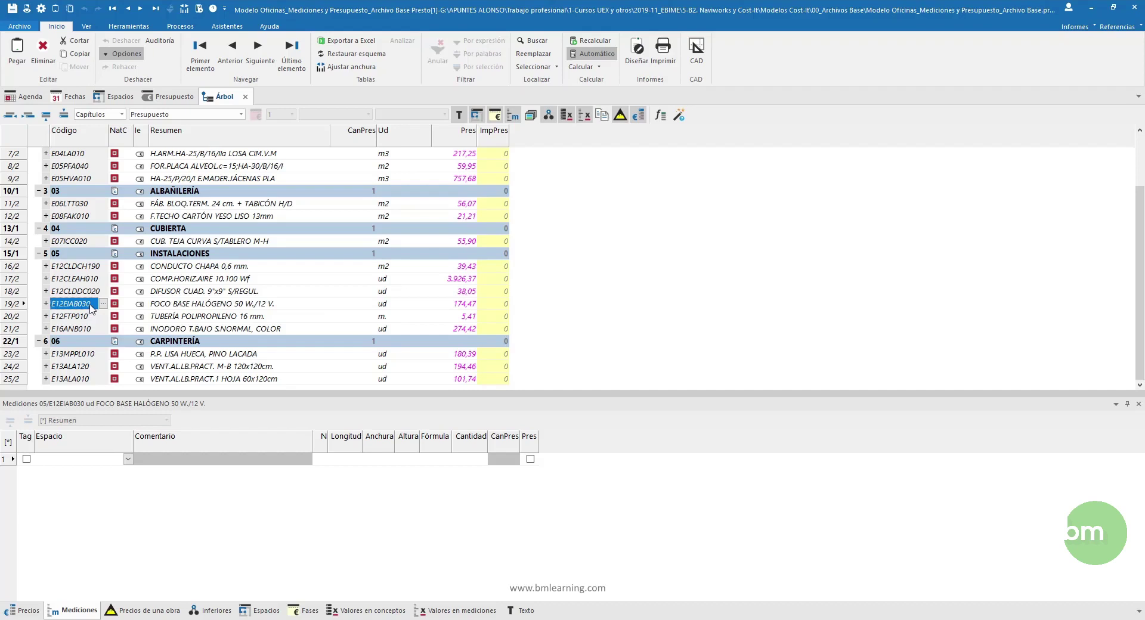
{"action": "left_click", "coordinate": [93, 307]}
{"action": "left_click_drag", "start_coordinate": [88, 306], "coordinate": [55, 306]}
{"action": "left_click", "coordinate": [632, 299]}
Switch back to Revit, set the downlight type's CodPartida to E12EIAB030, apply and accept the type properties, and deselect the fixture.
{"action": "mouse_move", "coordinate": [232, 615]}
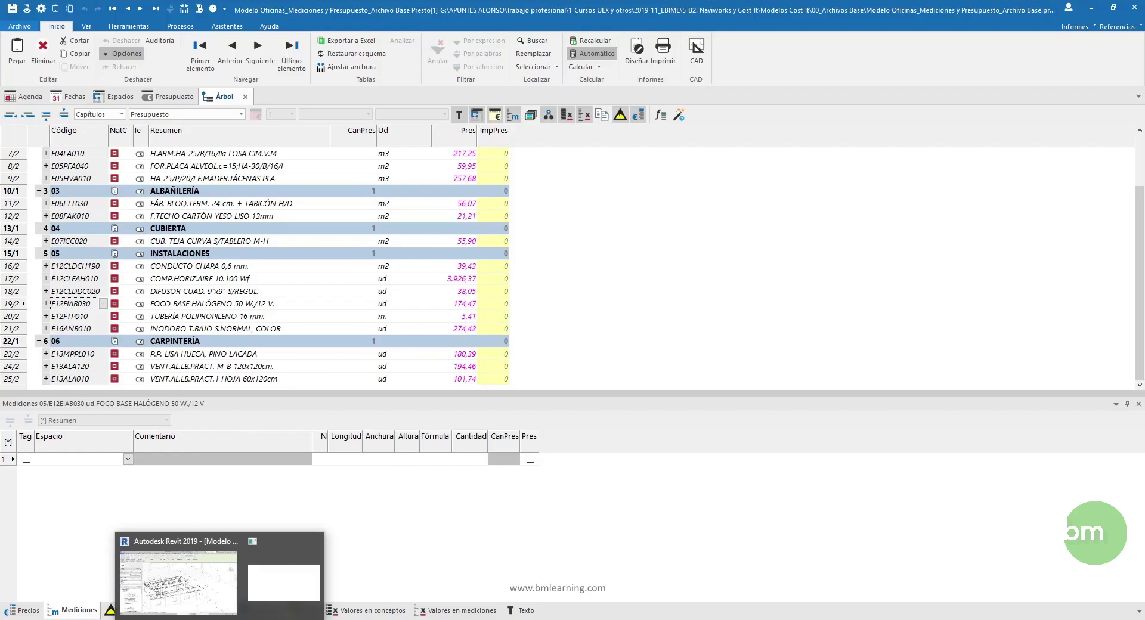
{"action": "left_click", "coordinate": [222, 581]}
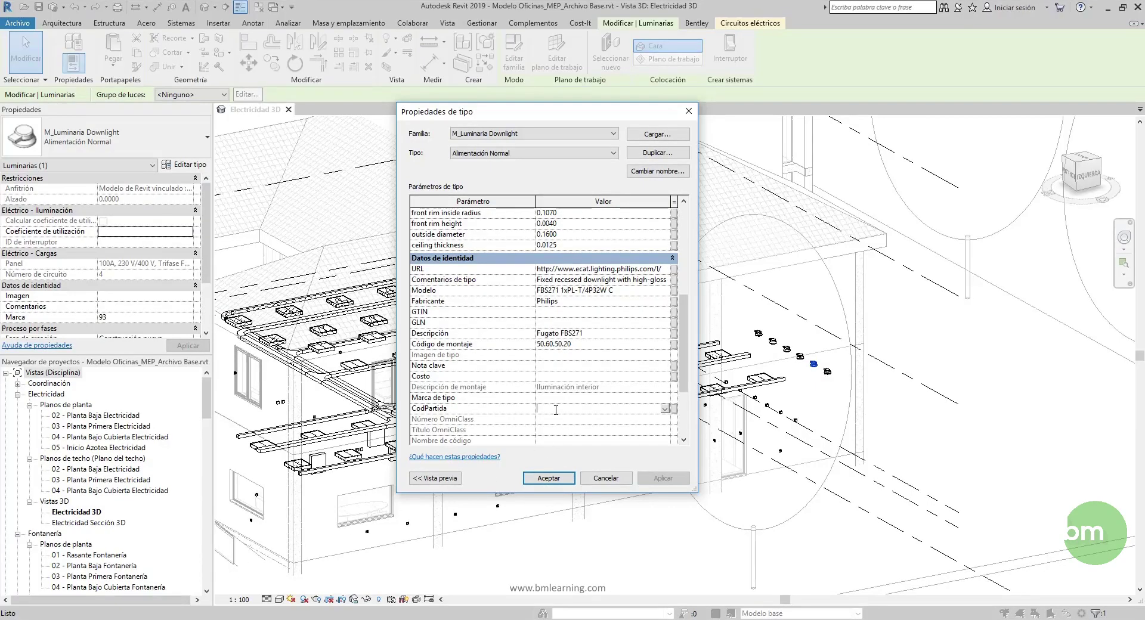
{"action": "type", "text": "E12EIAB030"}
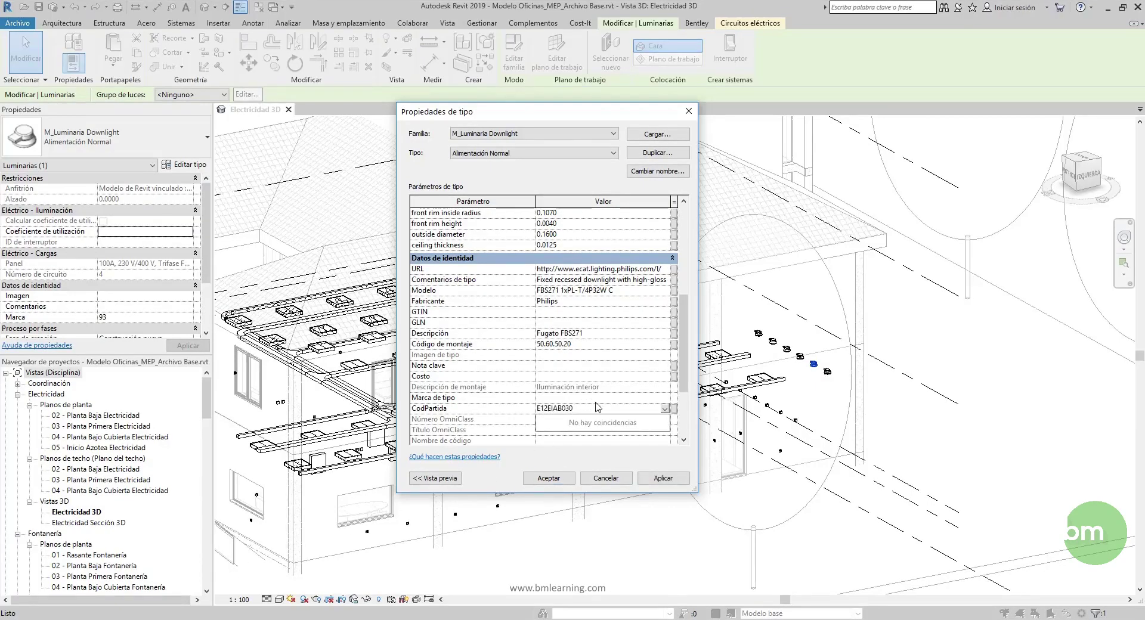
{"action": "left_click", "coordinate": [663, 478]}
{"action": "left_click", "coordinate": [547, 478]}
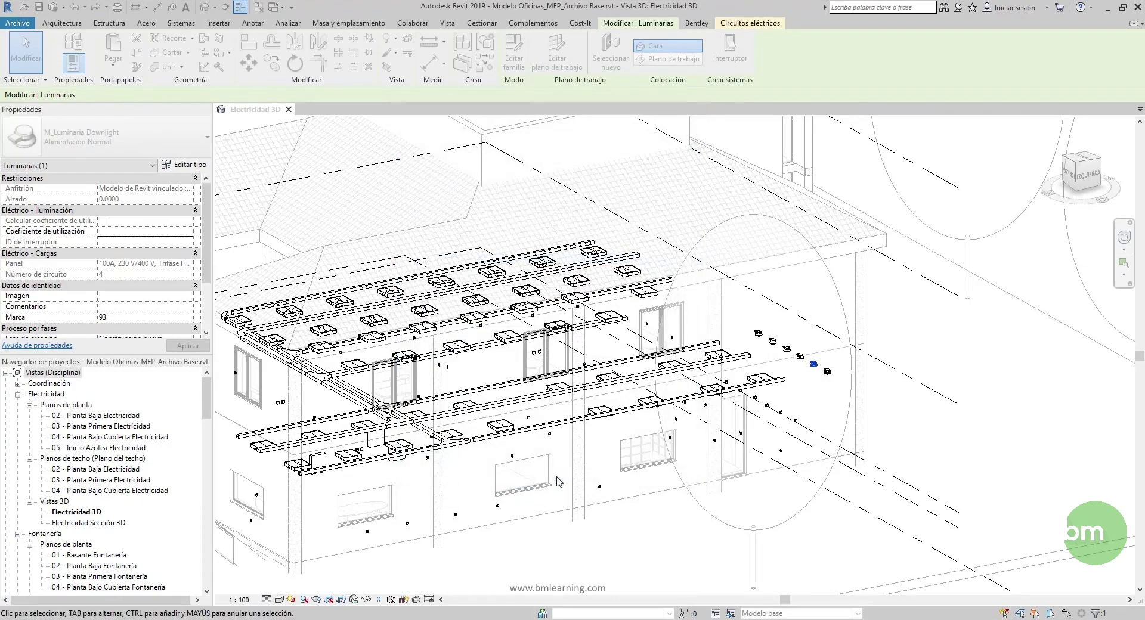
{"action": "left_click", "coordinate": [971, 426]}
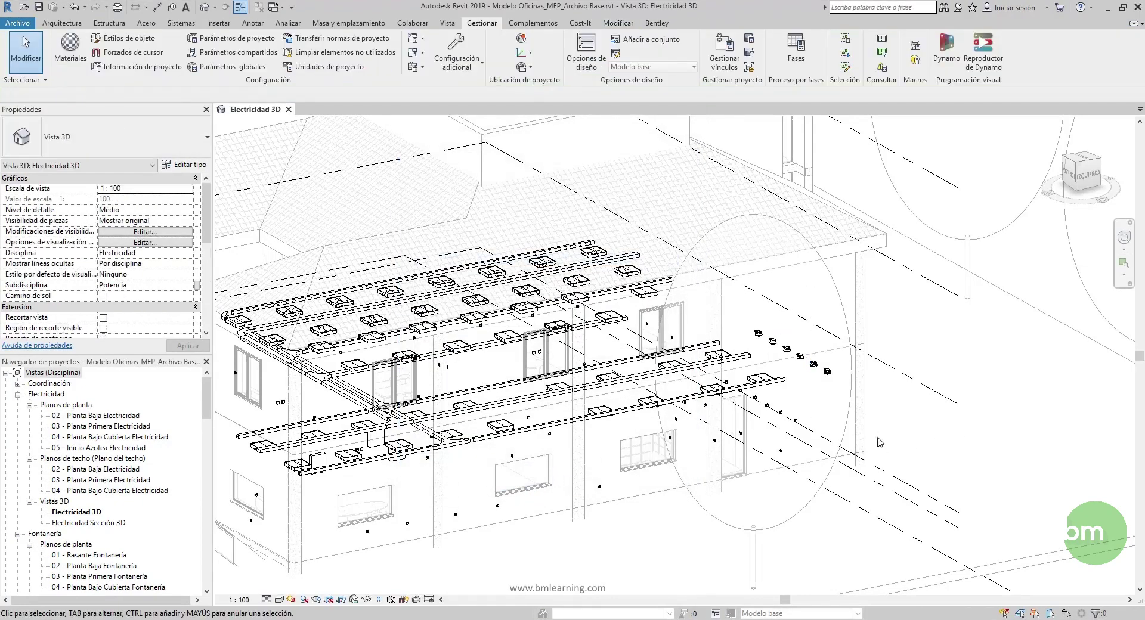
Open the type properties of the first downlight in the row, review its identity data including CodPartida, and close them without changes.
{"action": "scroll", "coordinate": [868, 431], "scroll_direction": "up", "scroll_amount": 3}
{"action": "scroll", "coordinate": [680, 263], "scroll_direction": "up", "scroll_amount": 2}
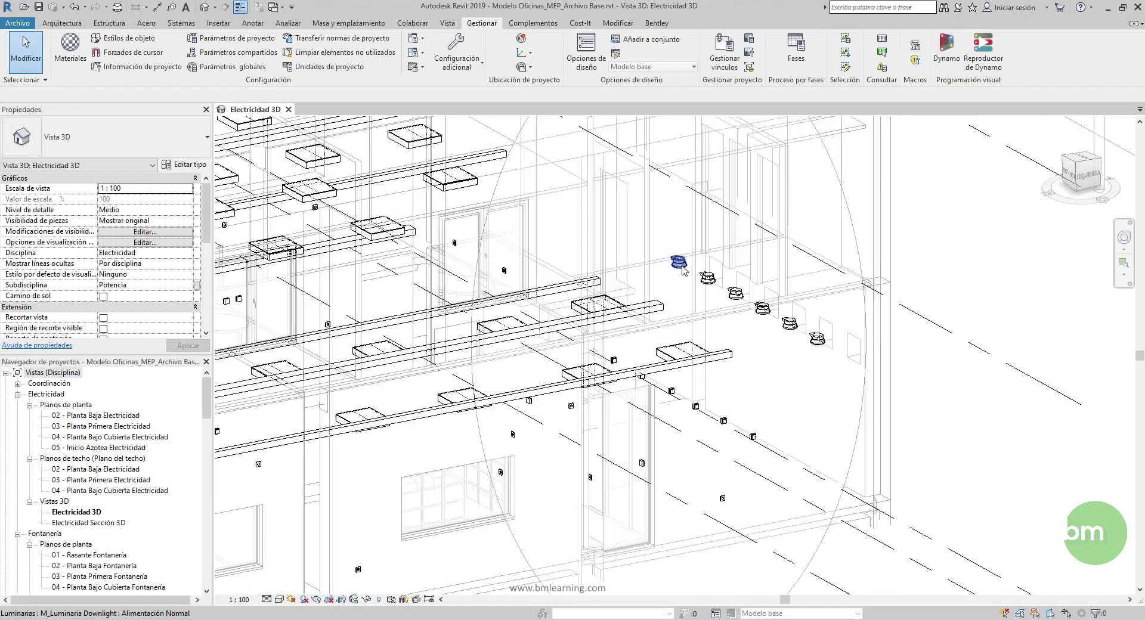
{"action": "left_click", "coordinate": [680, 263]}
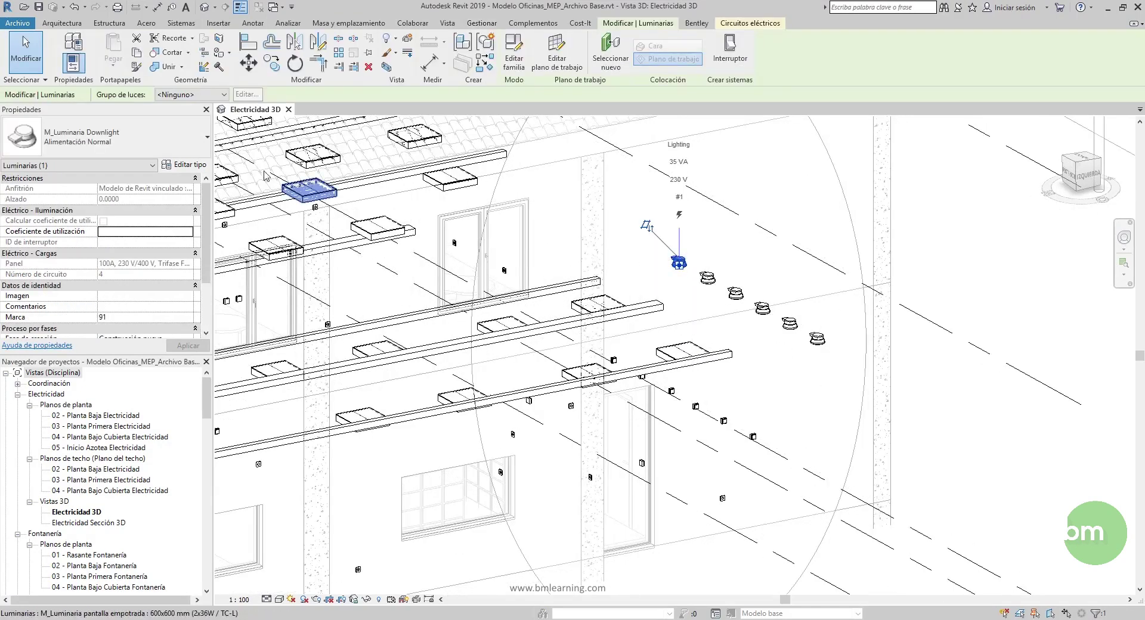
{"action": "left_click", "coordinate": [194, 166]}
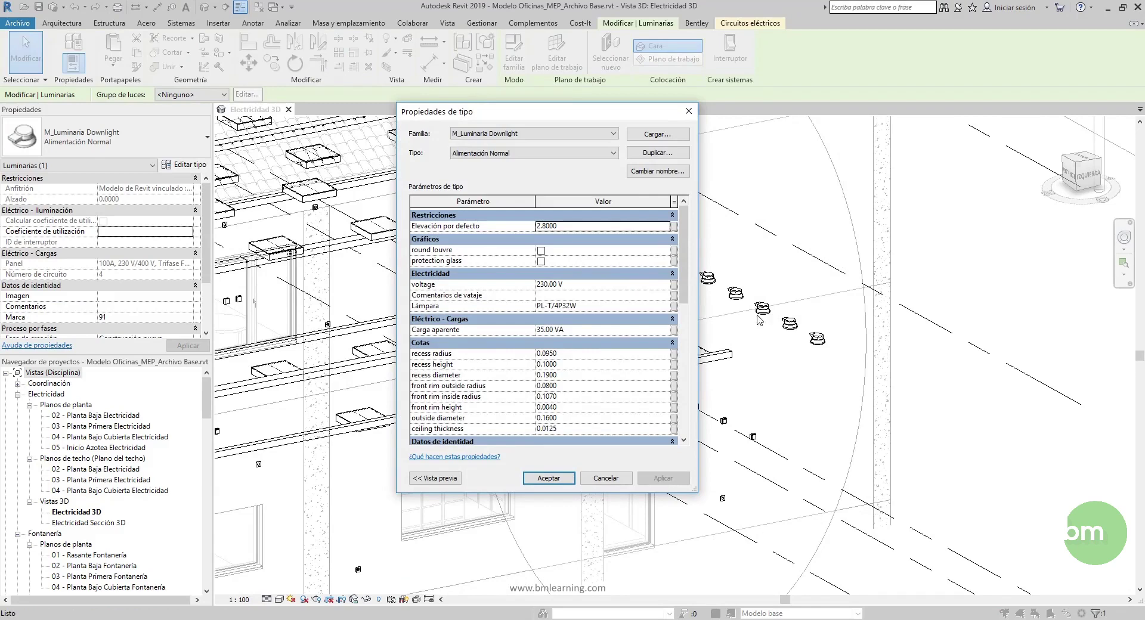
{"action": "left_click_drag", "start_coordinate": [569, 120], "coordinate": [457, 121]}
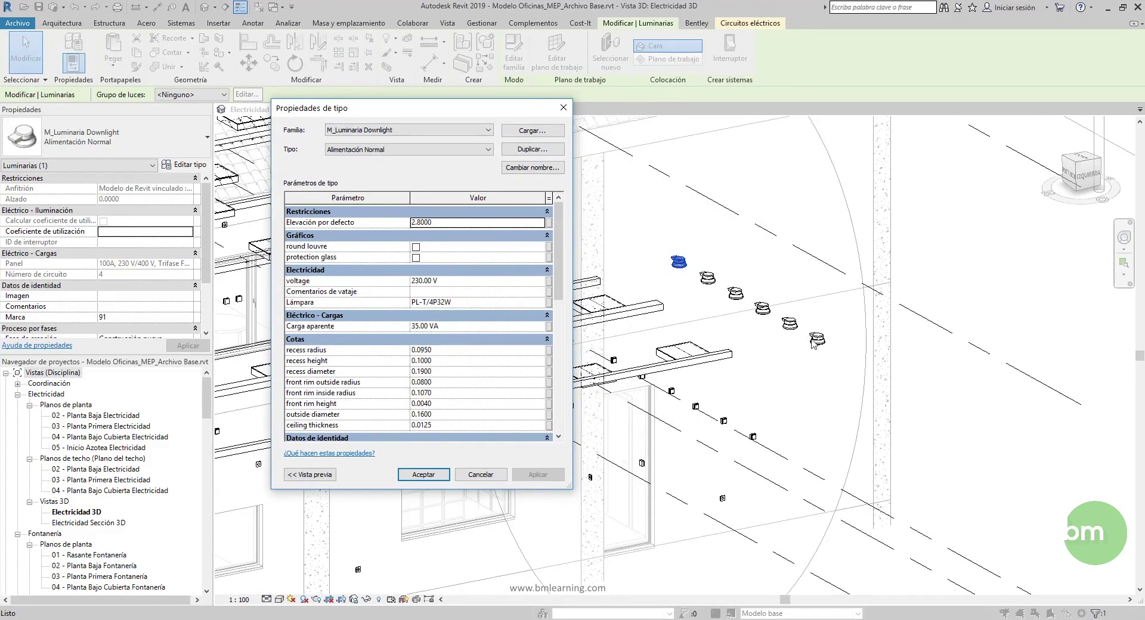
{"action": "left_click_drag", "start_coordinate": [564, 291], "coordinate": [564, 401]}
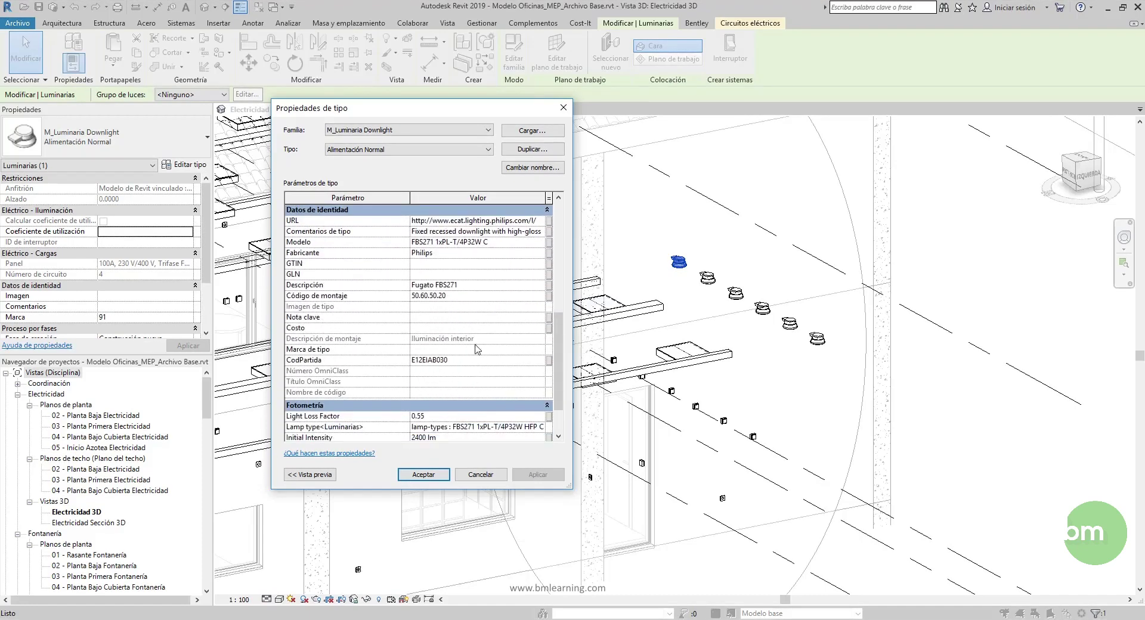
{"action": "left_click", "coordinate": [567, 115]}
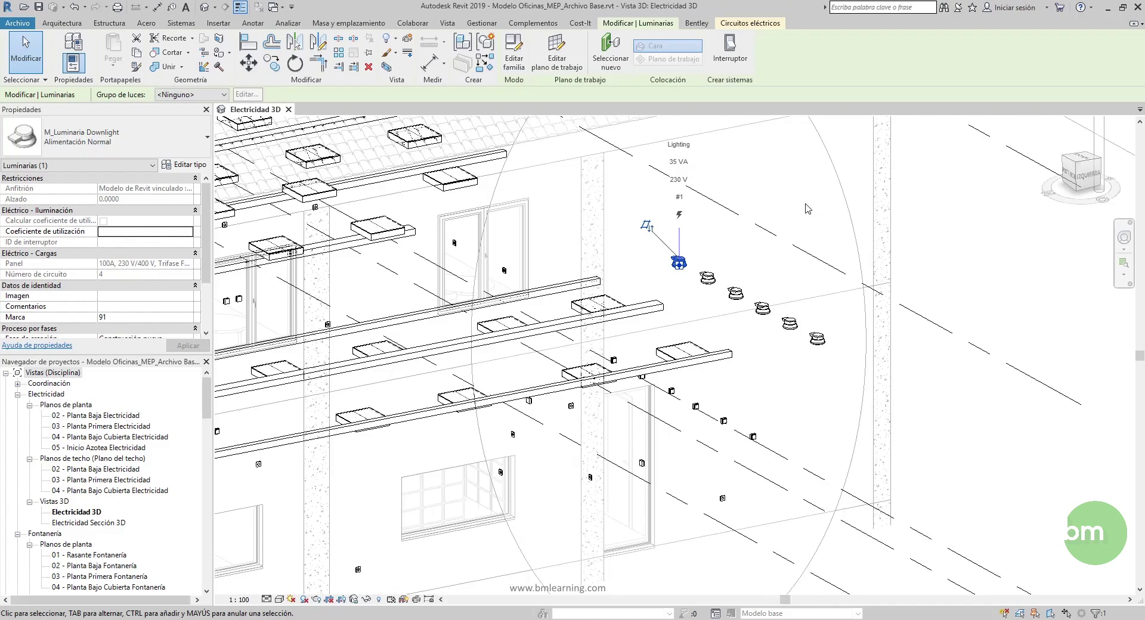
{"action": "left_click", "coordinate": [685, 286]}
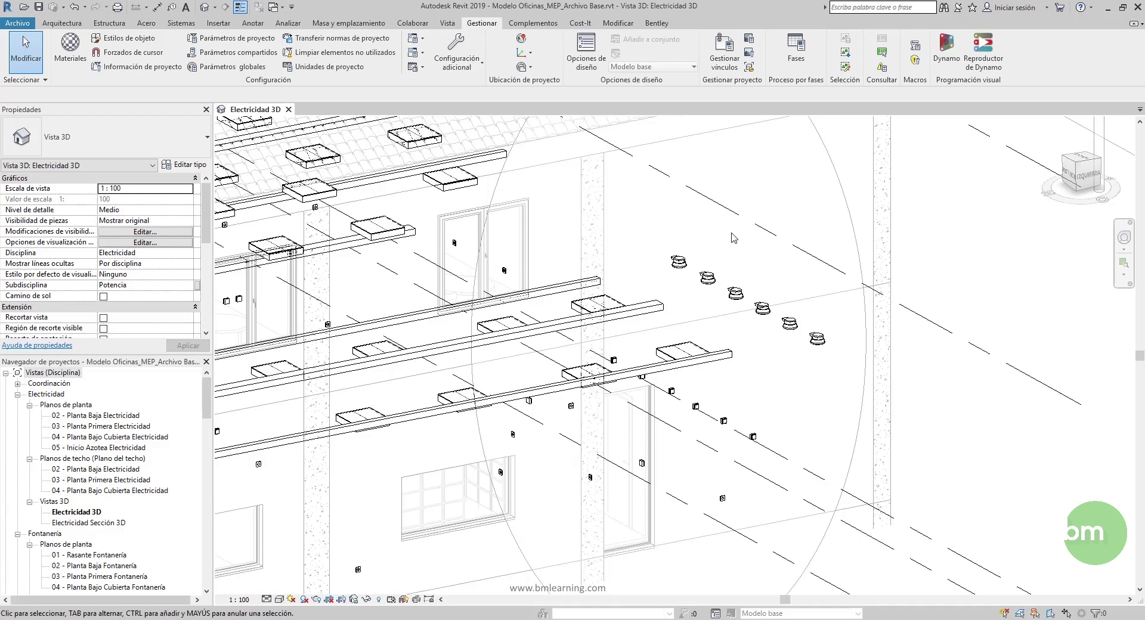
{"action": "left_click", "coordinate": [648, 309]}
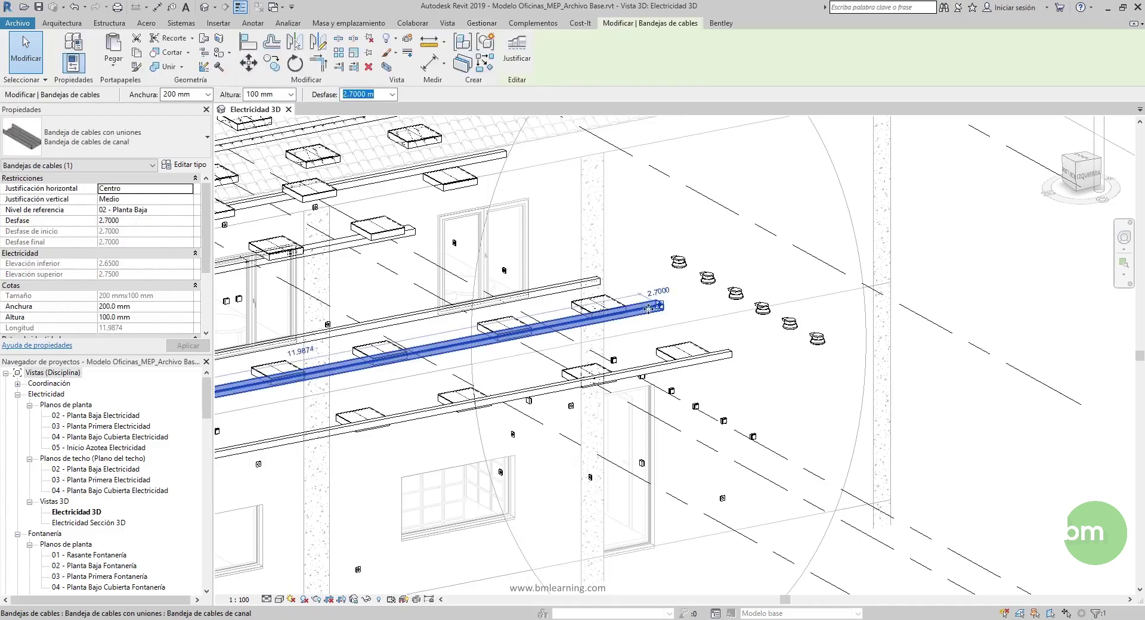
{"action": "left_click", "coordinate": [656, 235]}
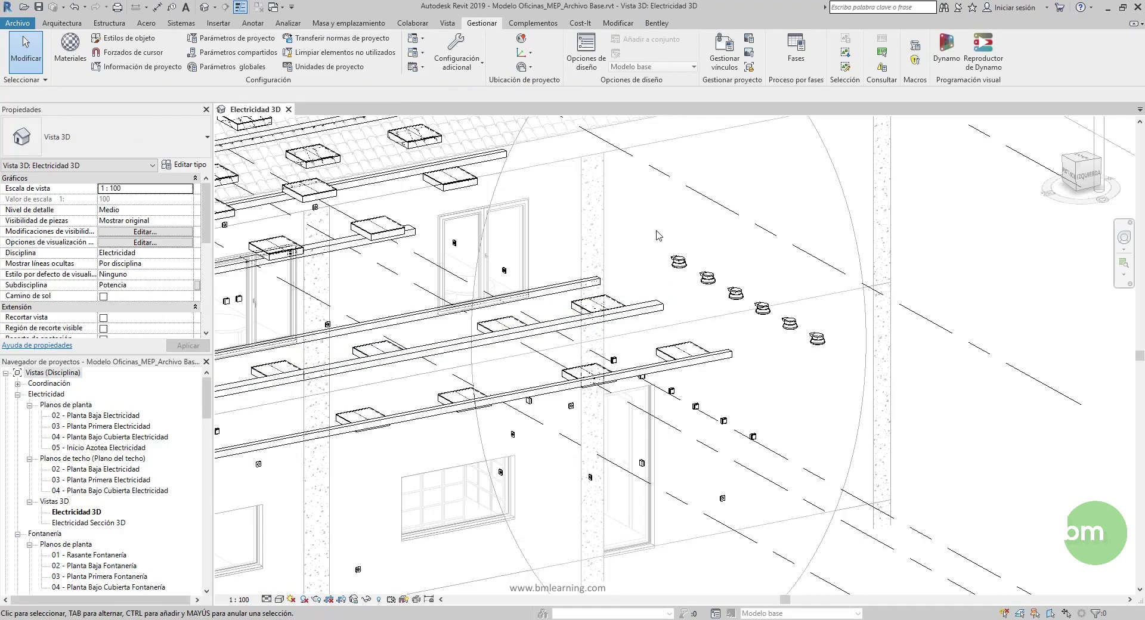
Select the first downlight, check the FOCO BASE HALÓGENO 50 W./12 V. item in the Presto office budget, and return to Revit.
{"action": "left_click", "coordinate": [679, 261]}
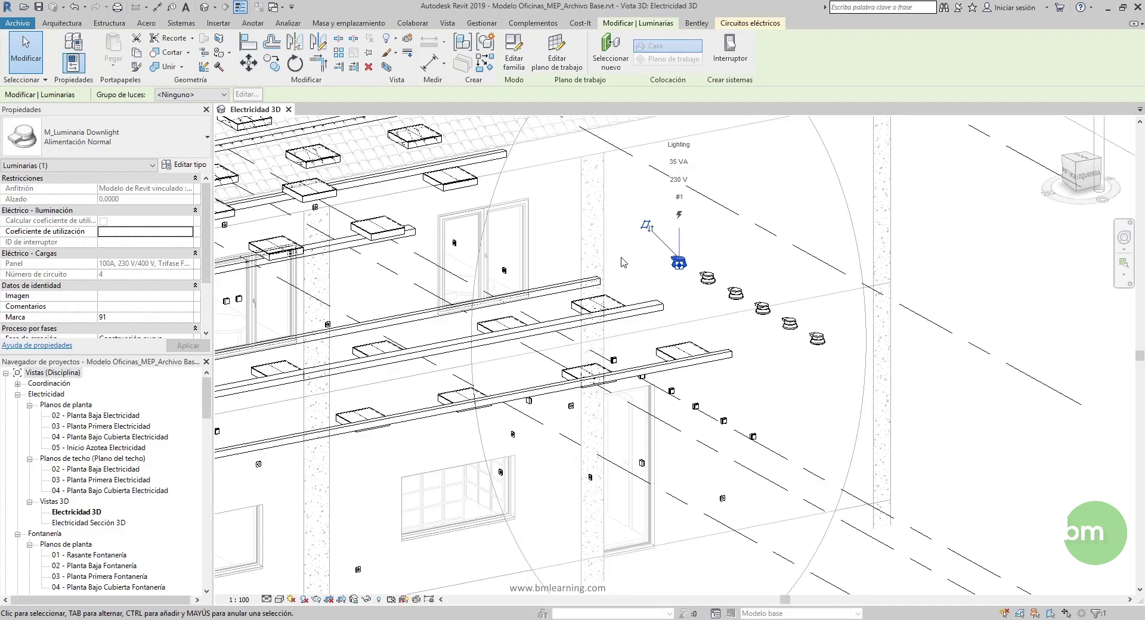
{"action": "mouse_move", "coordinate": [306, 615]}
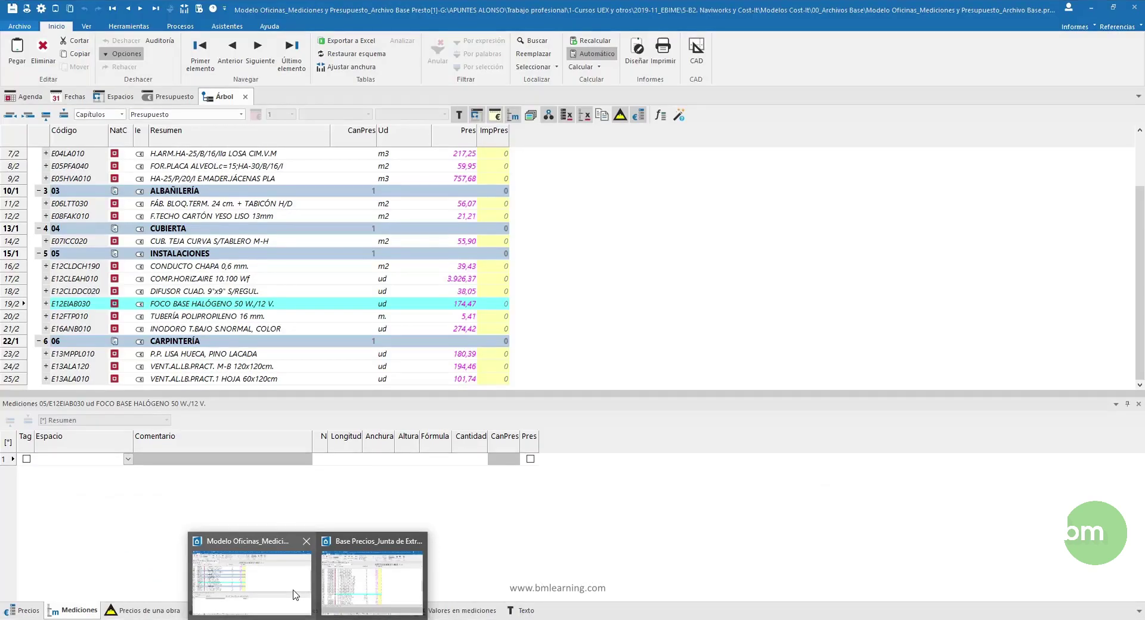
{"action": "left_click", "coordinate": [294, 590]}
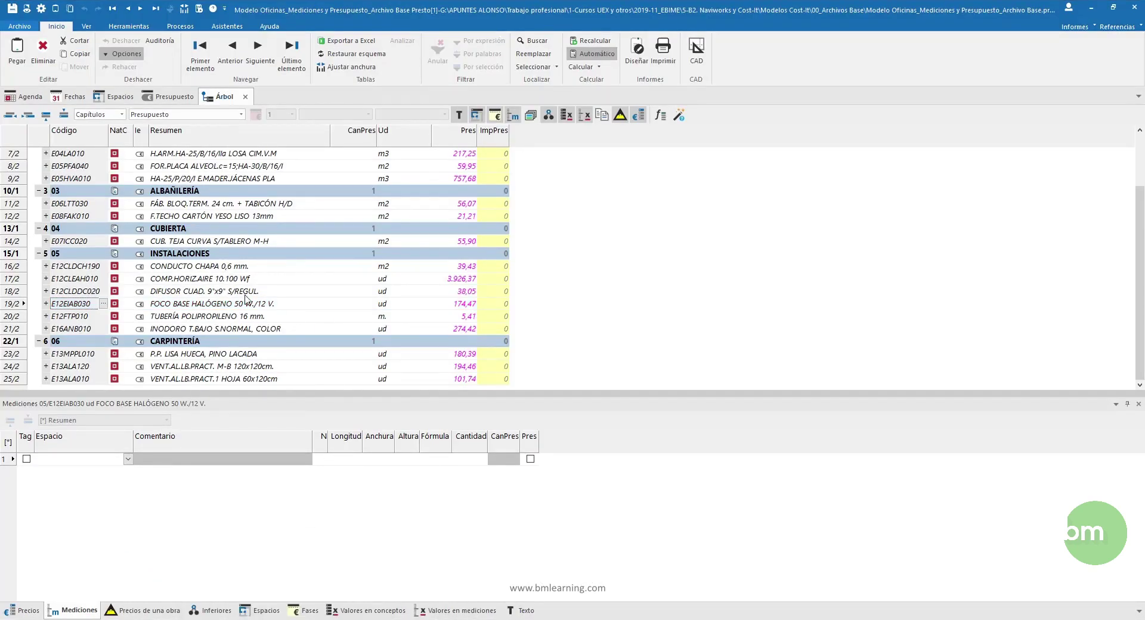
{"action": "left_click", "coordinate": [1094, 9]}
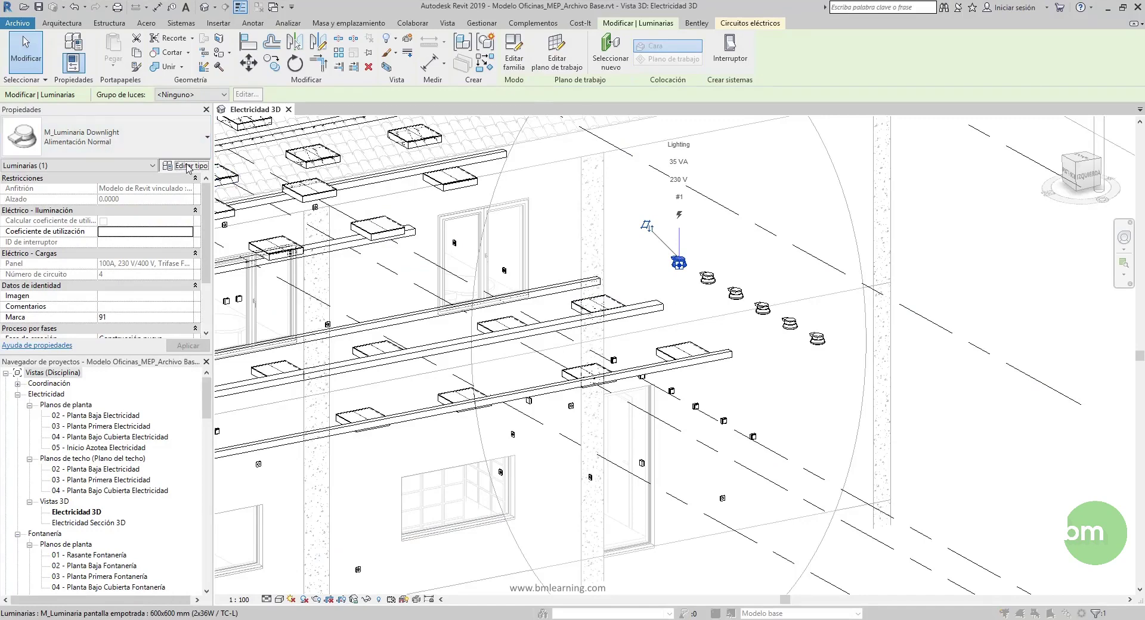
Reopen the downlight's type properties and check its CodPartida code against the budget item.
{"action": "left_click", "coordinate": [189, 166]}
{"action": "left_click_drag", "start_coordinate": [562, 275], "coordinate": [570, 398]}
{"action": "left_click", "coordinate": [465, 329]}
{"action": "double_click", "coordinate": [437, 327]}
{"action": "left_click", "coordinate": [456, 327]}
{"action": "double_click", "coordinate": [450, 329]}
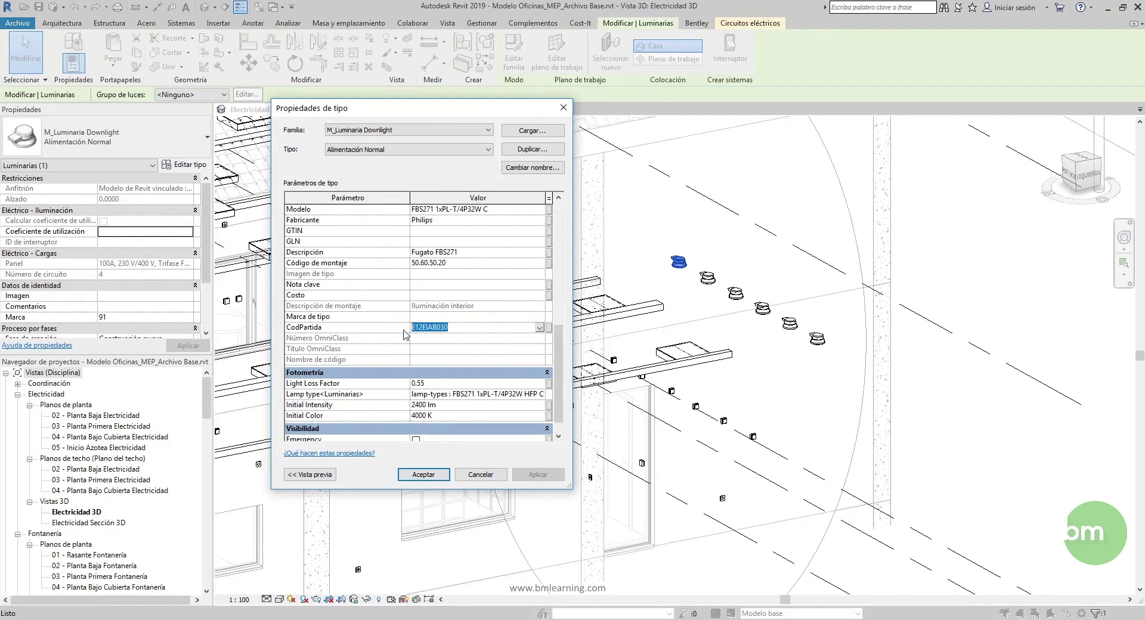
{"action": "left_click", "coordinate": [460, 330]}
Inspect the downlight type's Código de montaje and its place in the assembly code classification, and close the code picker without changes.
{"action": "left_click", "coordinate": [466, 265]}
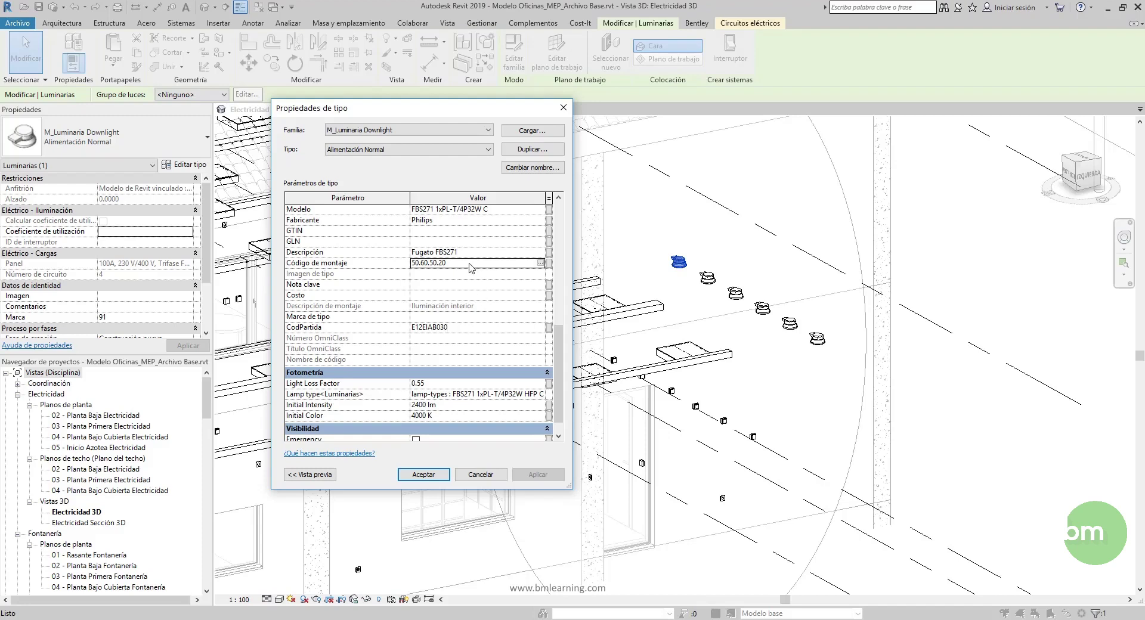
{"action": "double_click", "coordinate": [466, 266]}
{"action": "left_click", "coordinate": [451, 265]}
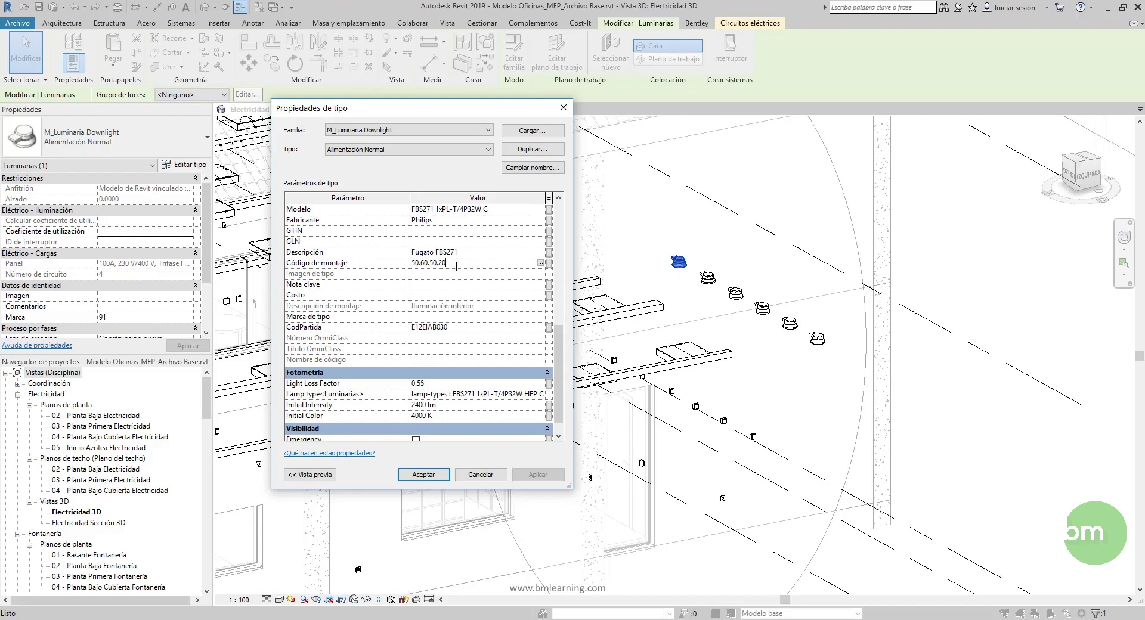
{"action": "left_click_drag", "start_coordinate": [453, 262], "coordinate": [413, 263]}
{"action": "left_click", "coordinate": [457, 262]}
{"action": "left_click", "coordinate": [541, 263]}
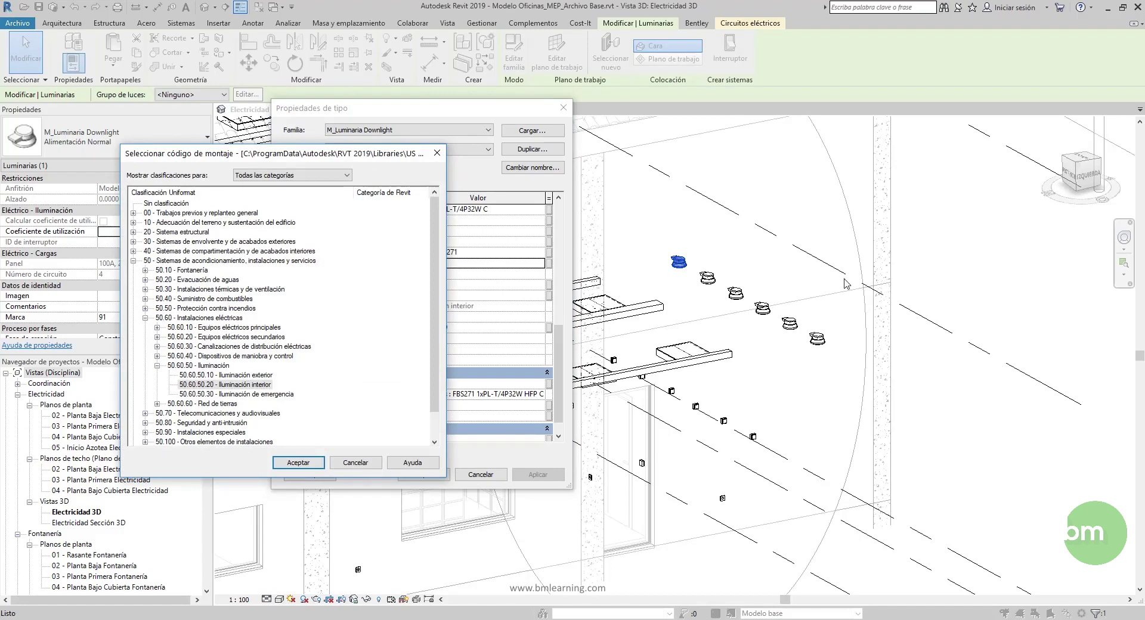
{"action": "left_click", "coordinate": [438, 153]}
Switch to File Explorer, select the ProgramData folder on drive C:, and check that the view options include hidden items.
{"action": "mouse_move", "coordinate": [54, 618]}
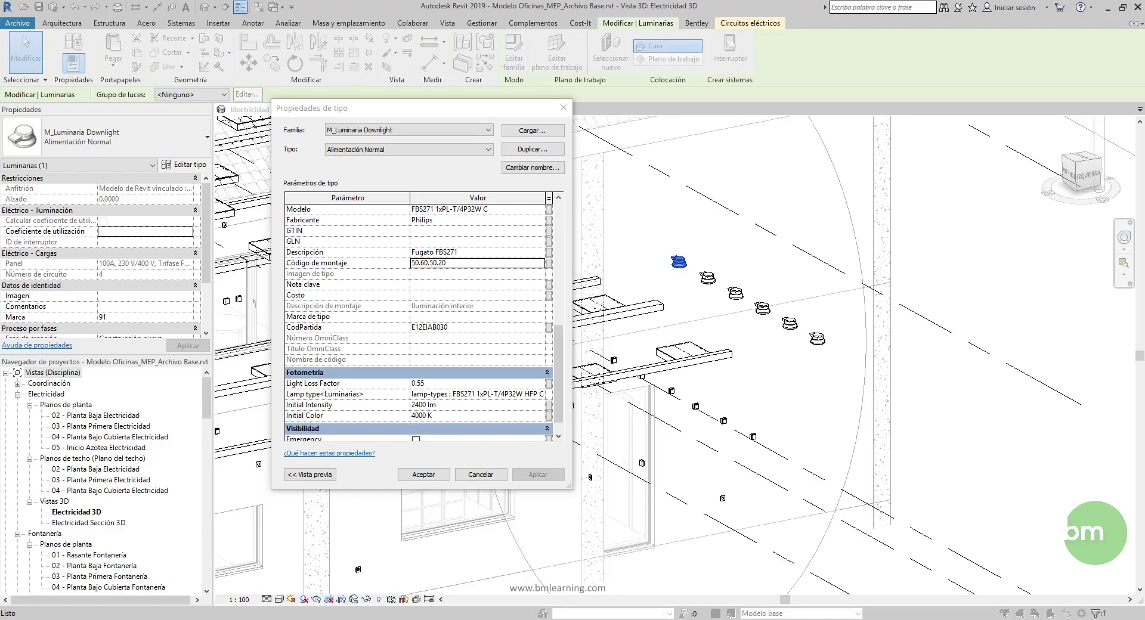
{"action": "left_click_drag", "start_coordinate": [985, 619], "coordinate": [415, 1]}
{"action": "scroll", "coordinate": [297, 358], "scroll_direction": "down", "scroll_amount": 2}
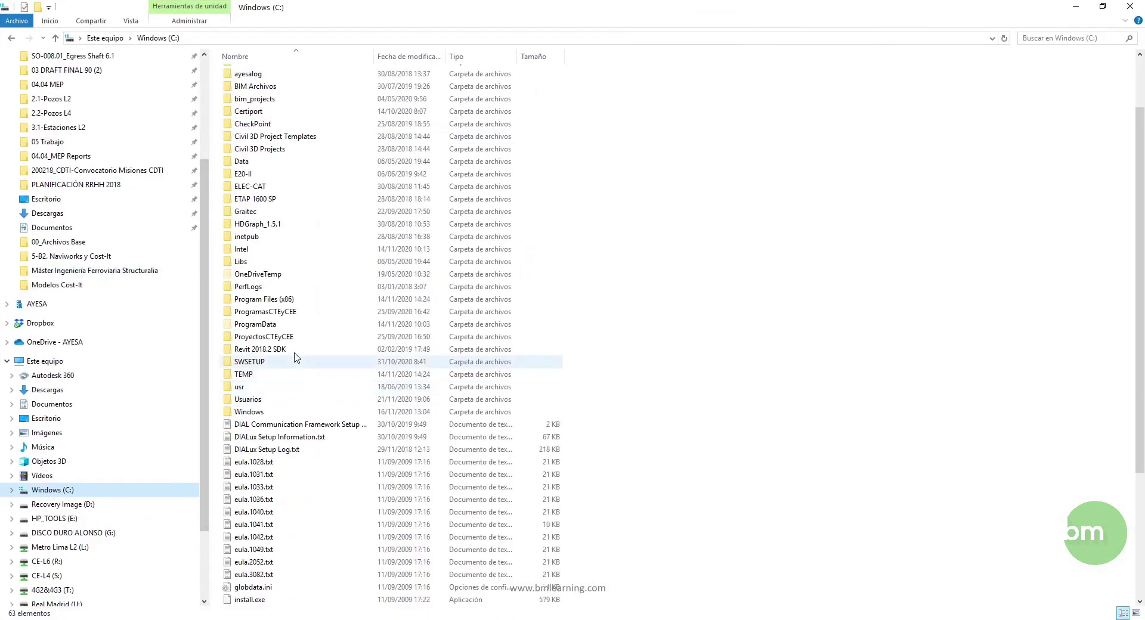
{"action": "left_click", "coordinate": [255, 324]}
{"action": "left_click", "coordinate": [131, 21]}
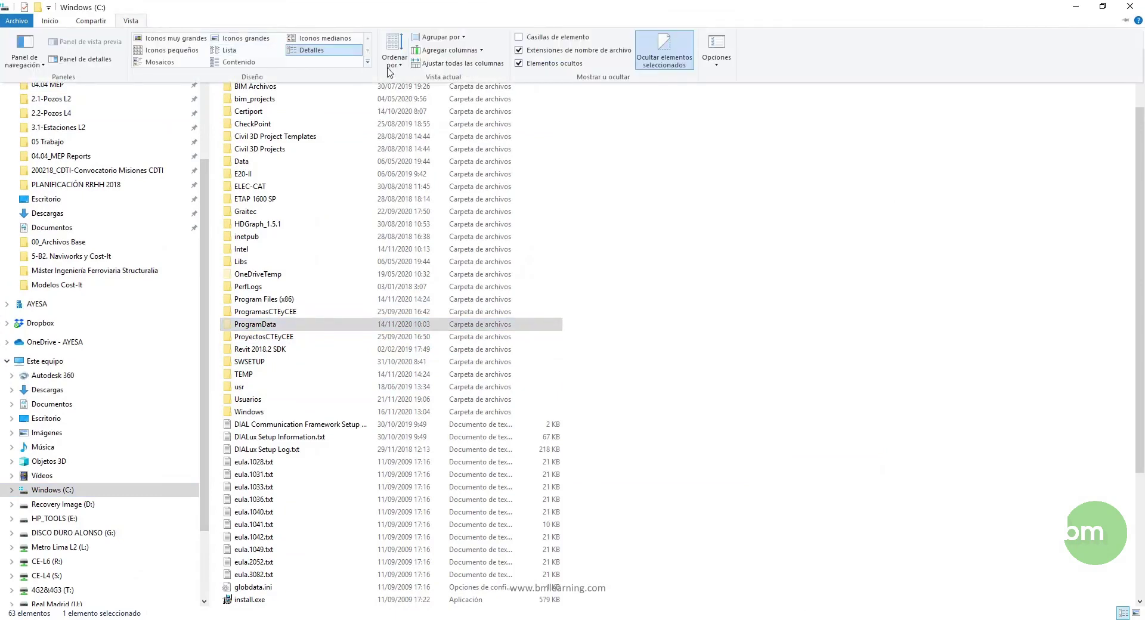
{"action": "left_click", "coordinate": [275, 331]}
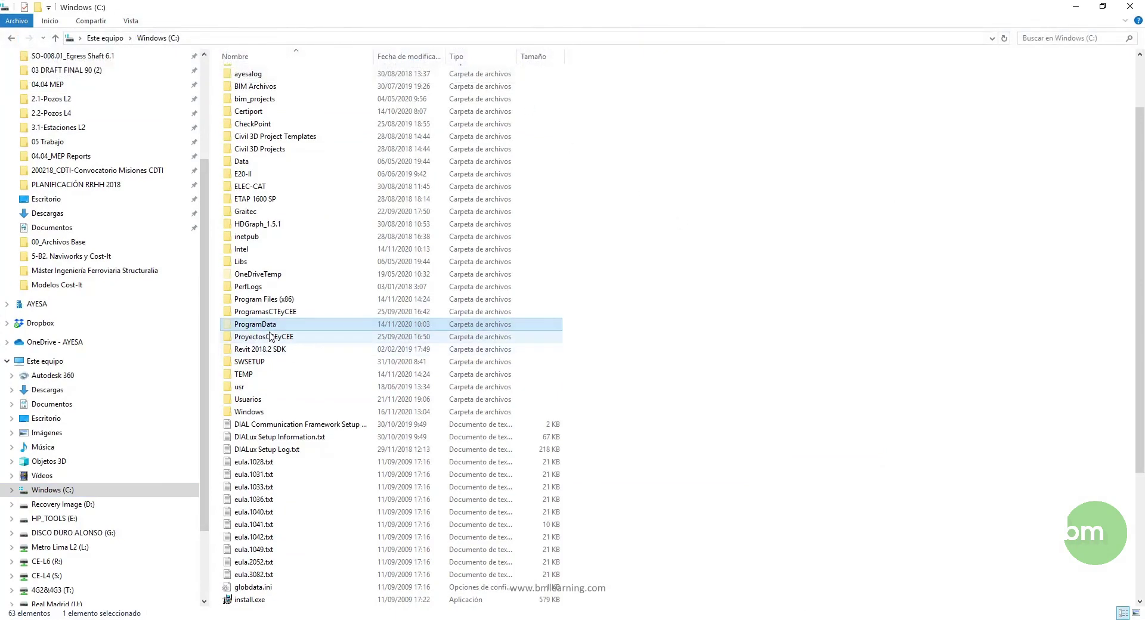
Browse into ProgramData to the folder Autodesk\RVT 2019\Libraries\US Metric.
{"action": "double_click", "coordinate": [269, 326]}
{"action": "double_click", "coordinate": [250, 136]}
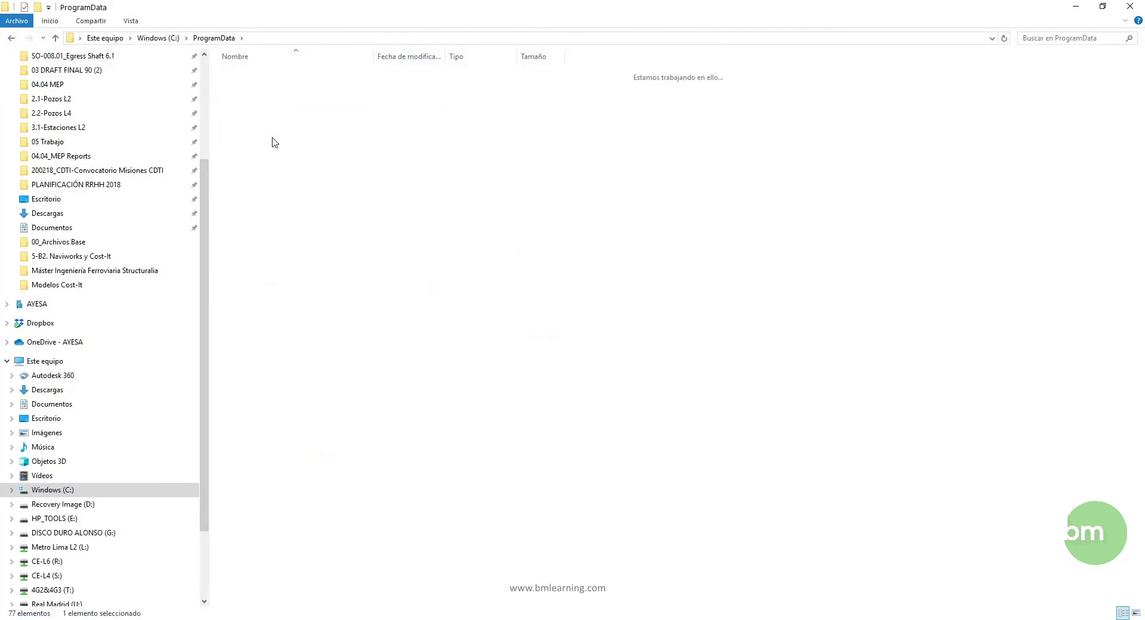
{"action": "scroll", "coordinate": [321, 425], "scroll_direction": "down", "scroll_amount": 13}
{"action": "scroll", "coordinate": [320, 425], "scroll_direction": "down", "scroll_amount": 2}
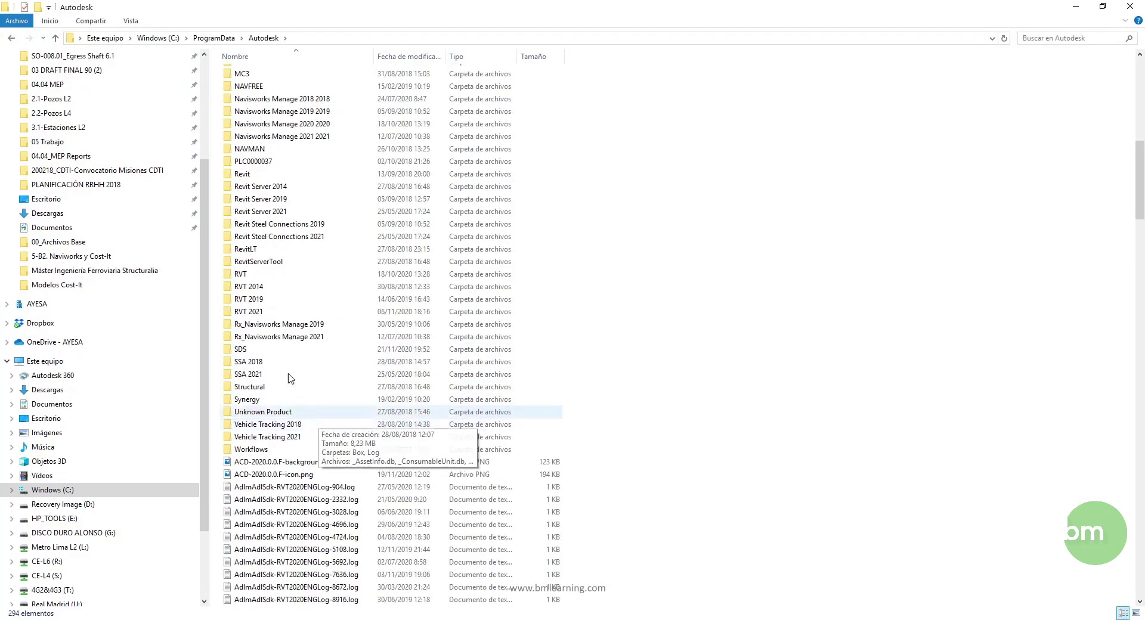
{"action": "double_click", "coordinate": [269, 299]}
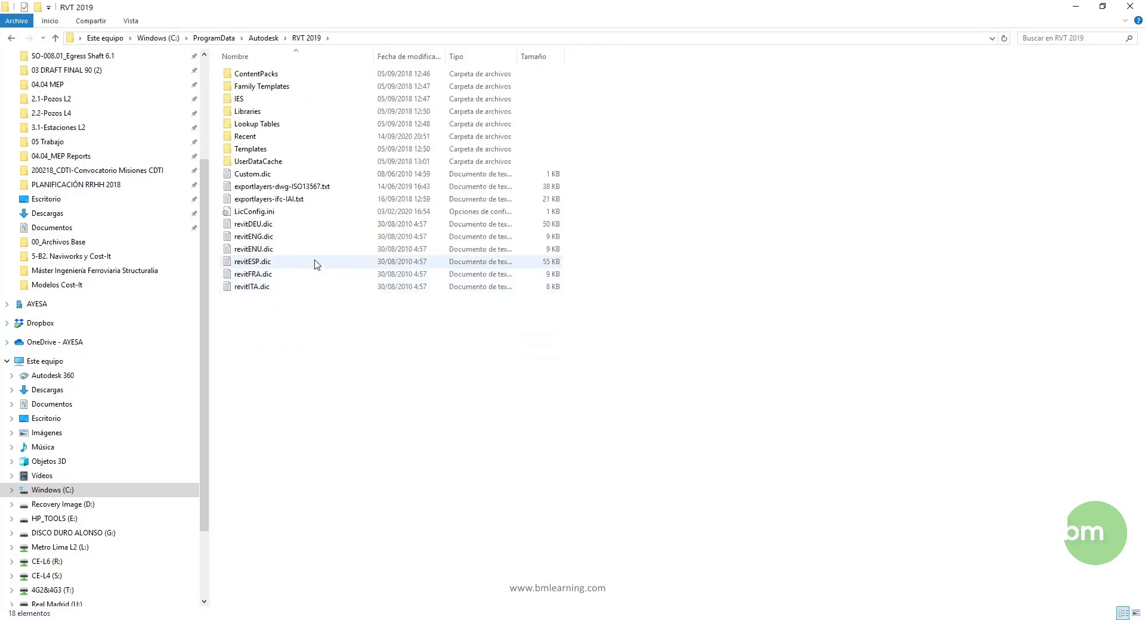
{"action": "double_click", "coordinate": [280, 112]}
{"action": "double_click", "coordinate": [280, 111]}
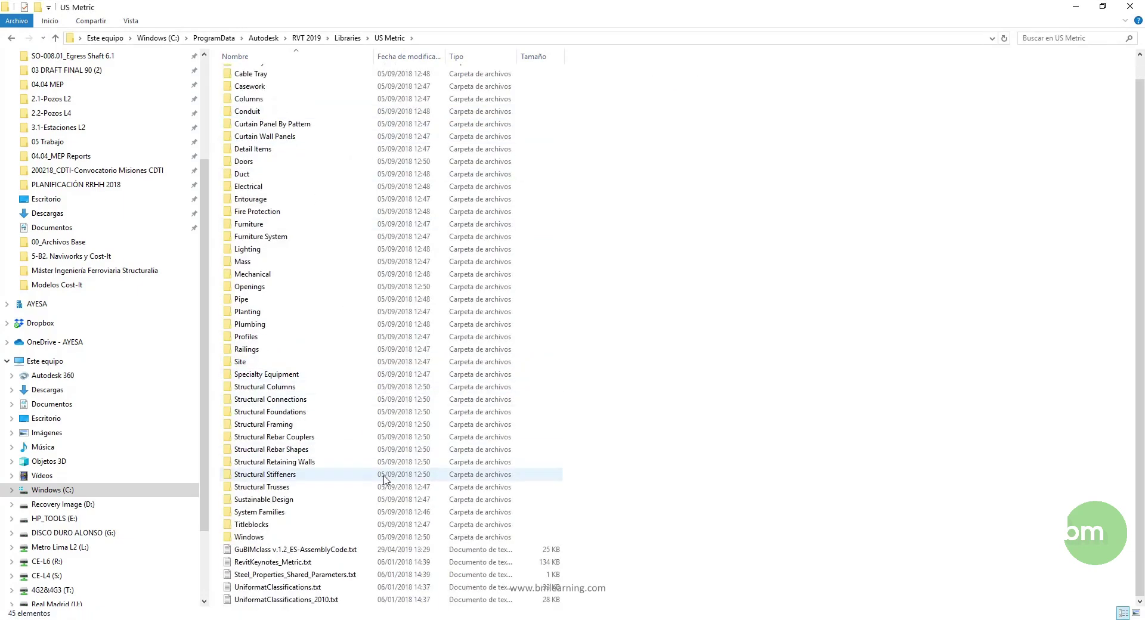
Open GuBIMclass v.1.2_ES-AssemblyCode.txt in Notepad and highlight its first code, 00.
{"action": "left_click", "coordinate": [341, 550]}
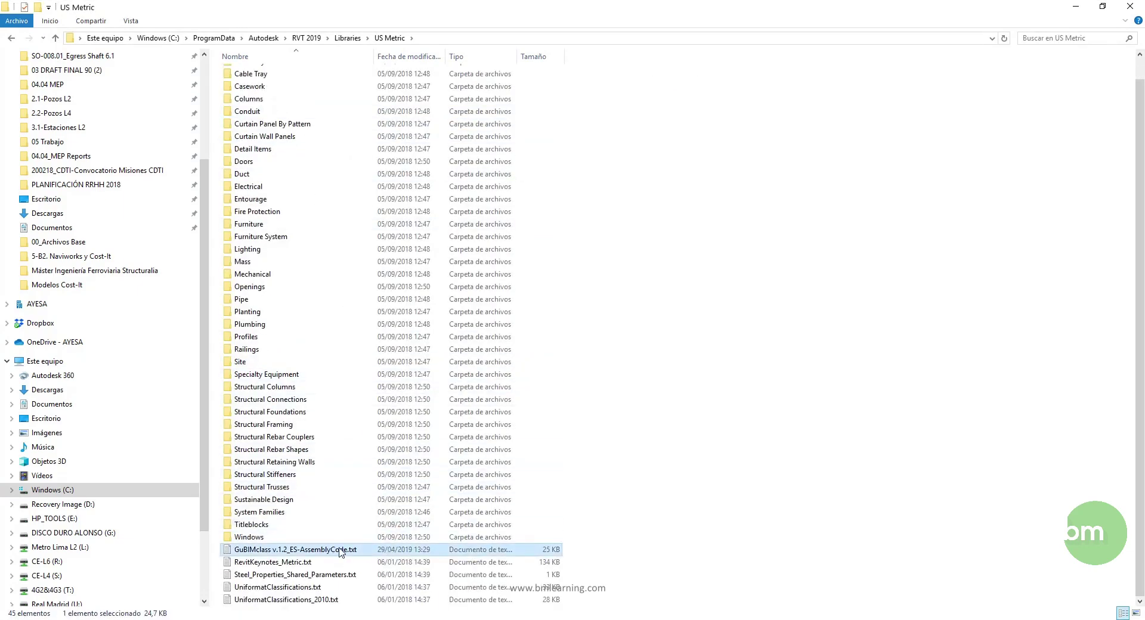
{"action": "double_click", "coordinate": [341, 550]}
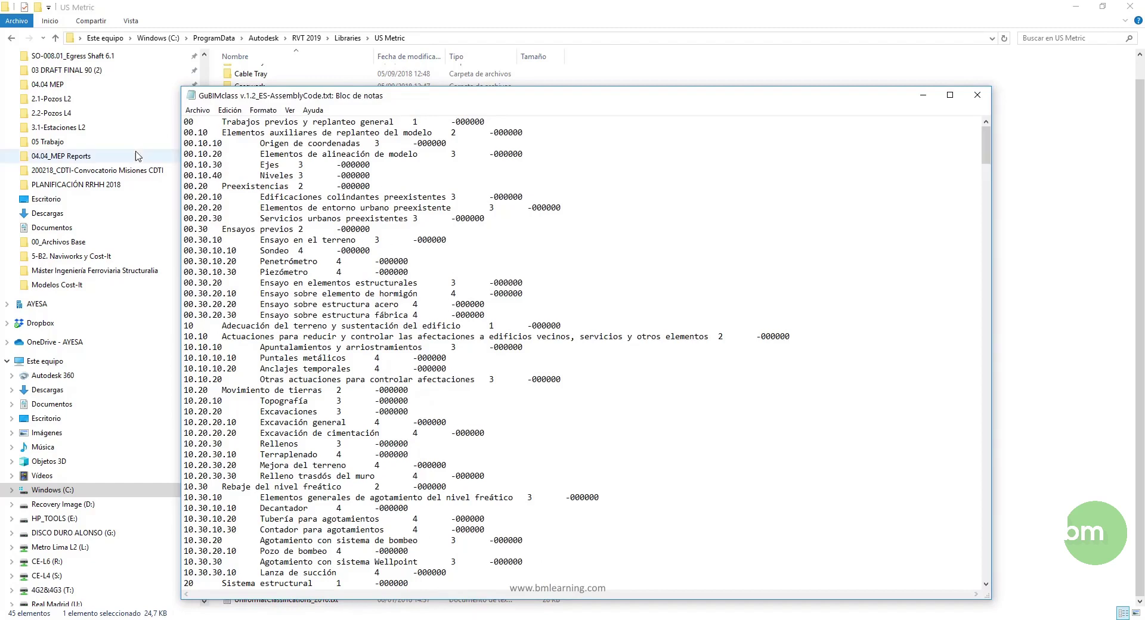
{"action": "left_click_drag", "start_coordinate": [185, 121], "coordinate": [194, 122]}
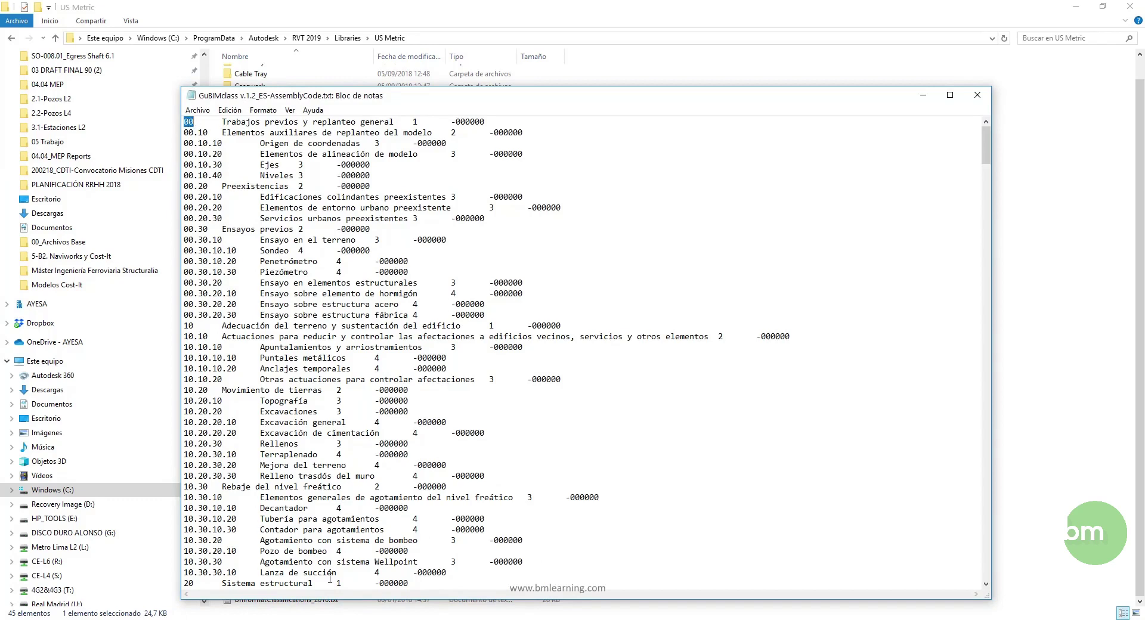
Return to Revit, reopen the assembly code picker for the downlight type, and arrange a narrower Notepad window with the GuBIMclass file beside it.
{"action": "left_click", "coordinate": [215, 567]}
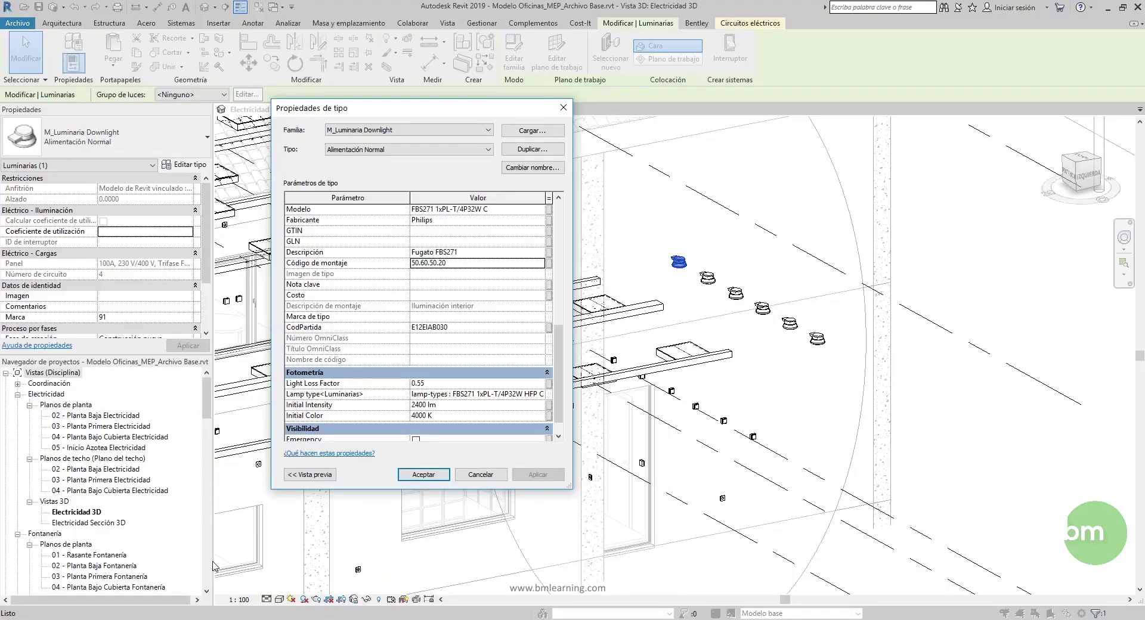
{"action": "left_click", "coordinate": [542, 263]}
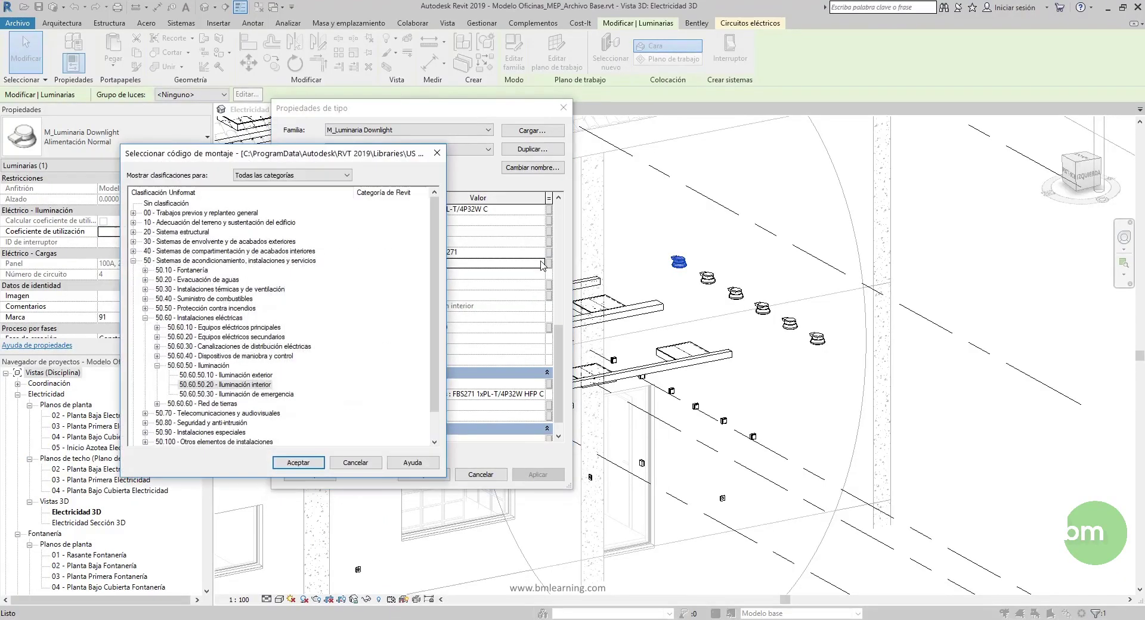
{"action": "left_click", "coordinate": [367, 570]}
{"action": "left_click_drag", "start_coordinate": [373, 99], "coordinate": [436, 63]}
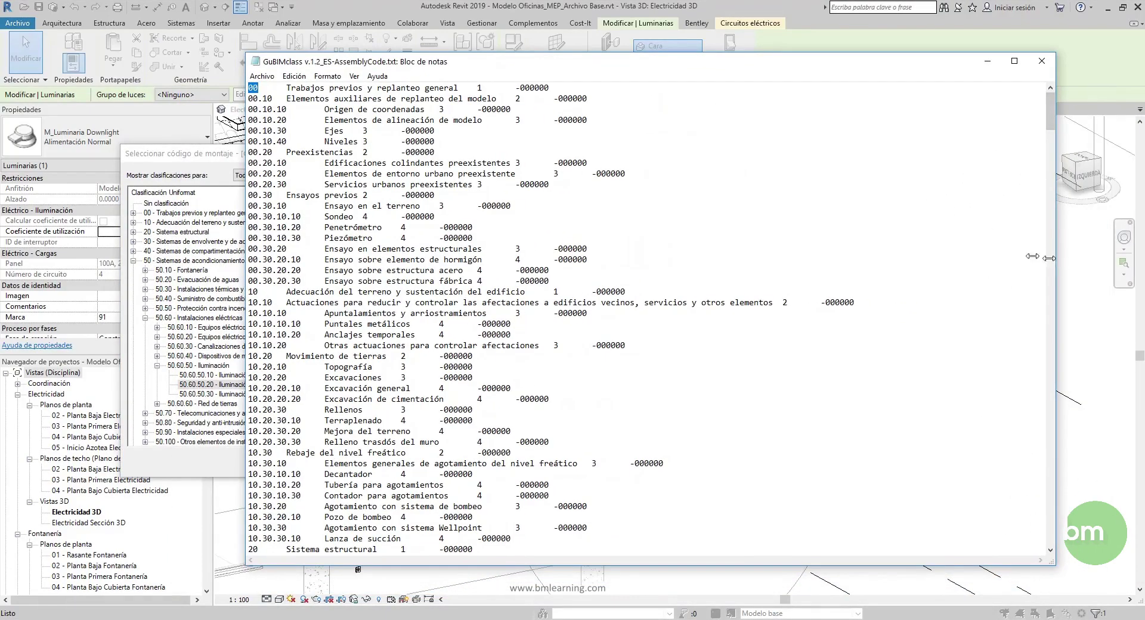
{"action": "left_click_drag", "start_coordinate": [1033, 257], "coordinate": [770, 257]}
{"action": "left_click_drag", "start_coordinate": [520, 64], "coordinate": [769, 69]}
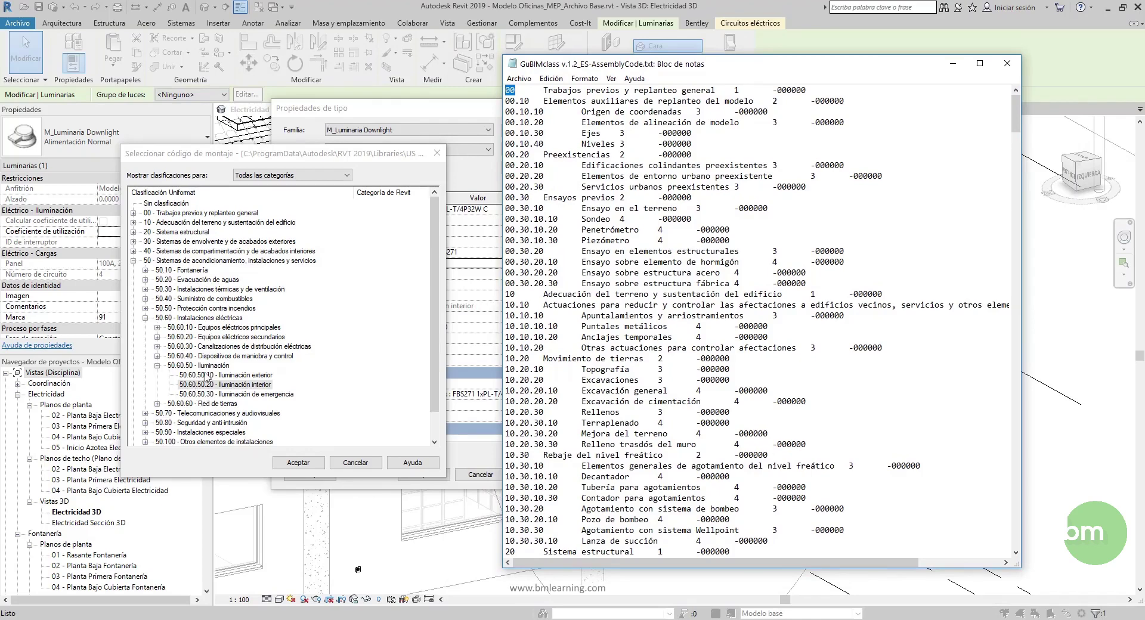
Examine the GuBIMclass text file's structure, highlighting the code 00 and its description "Trabajos previos y replanteo general" on the first line.
{"action": "scroll", "coordinate": [757, 322], "scroll_direction": "down", "scroll_amount": 14}
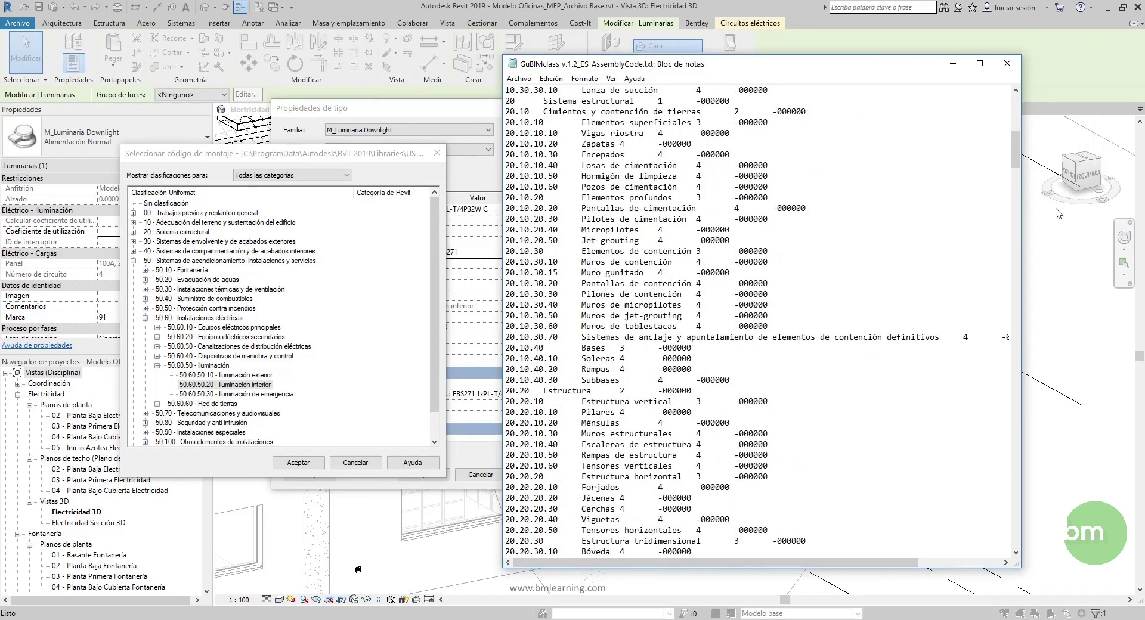
{"action": "left_click_drag", "start_coordinate": [1017, 156], "coordinate": [1017, 121]}
{"action": "double_click", "coordinate": [511, 90]}
{"action": "left_click", "coordinate": [507, 90]}
{"action": "double_click", "coordinate": [508, 91]}
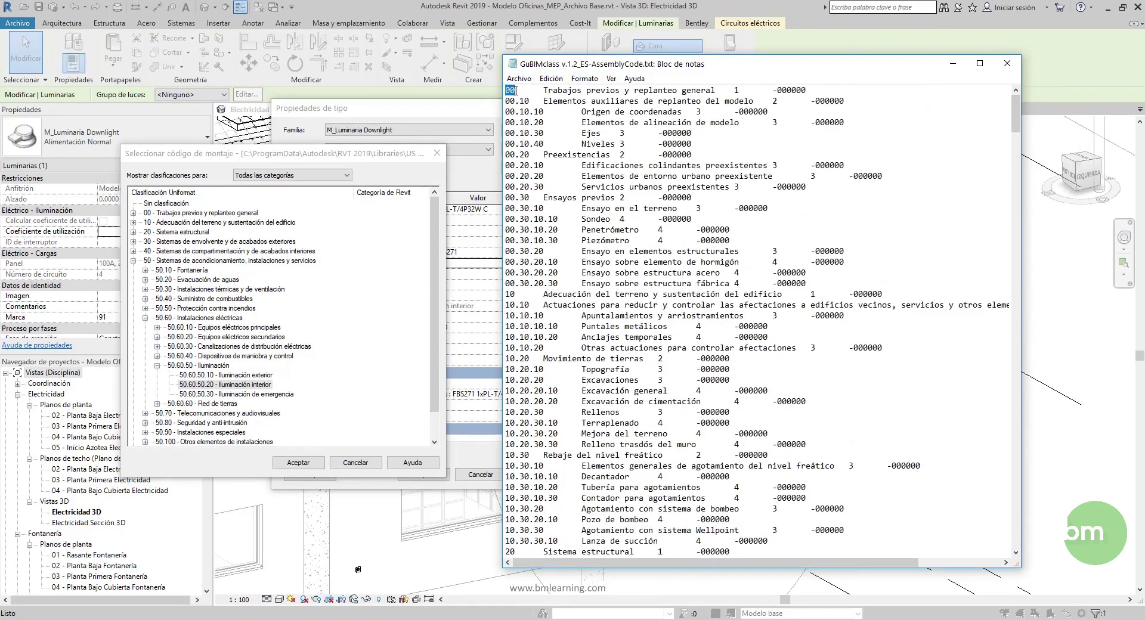
{"action": "left_click_drag", "start_coordinate": [544, 91], "coordinate": [716, 91]}
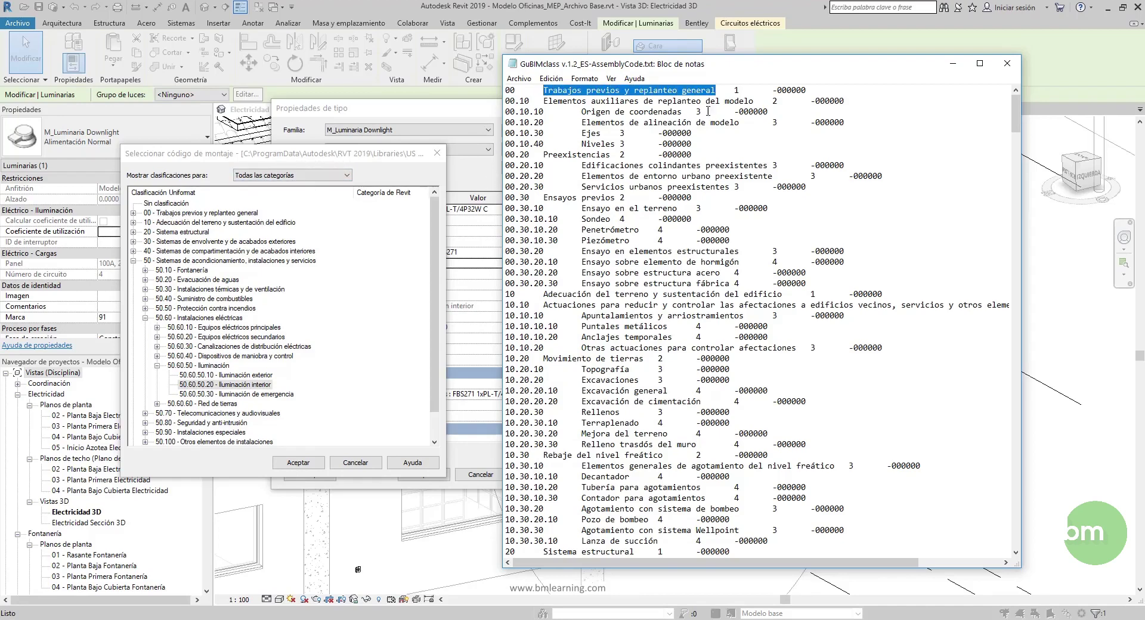
Examine how the first lines of the GuBIMclass file define hierarchy level and Revit category, highlighting the level numbers and the -000000 category entries.
{"action": "double_click", "coordinate": [737, 90]}
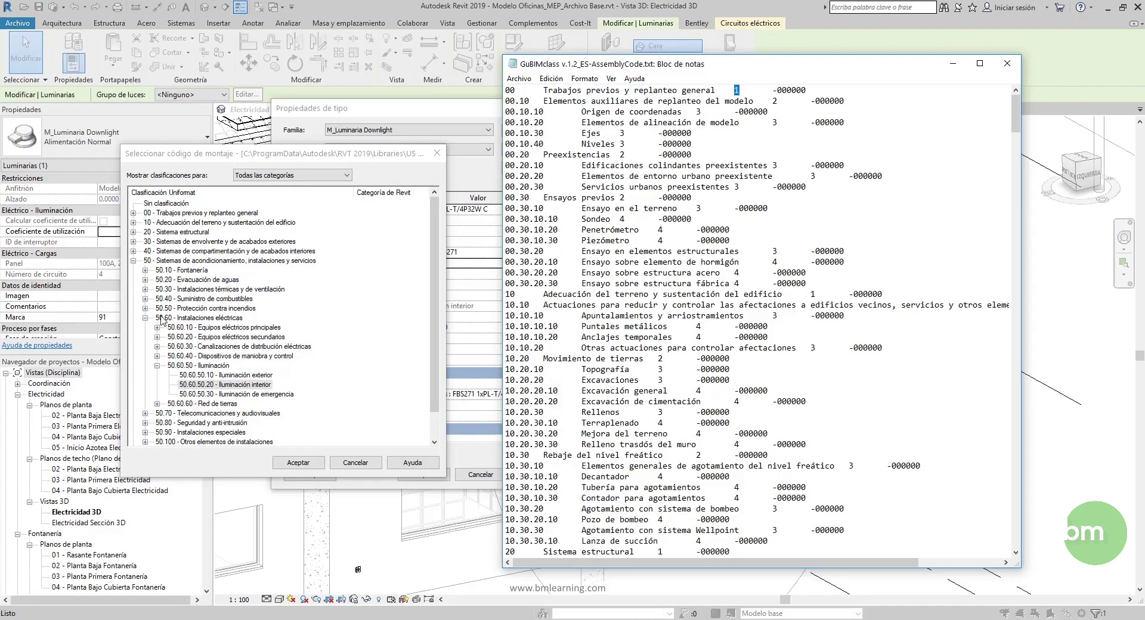
{"action": "left_click_drag", "start_coordinate": [509, 101], "coordinate": [529, 101]}
{"action": "double_click", "coordinate": [775, 101]}
{"action": "left_click_drag", "start_coordinate": [811, 102], "coordinate": [845, 101]}
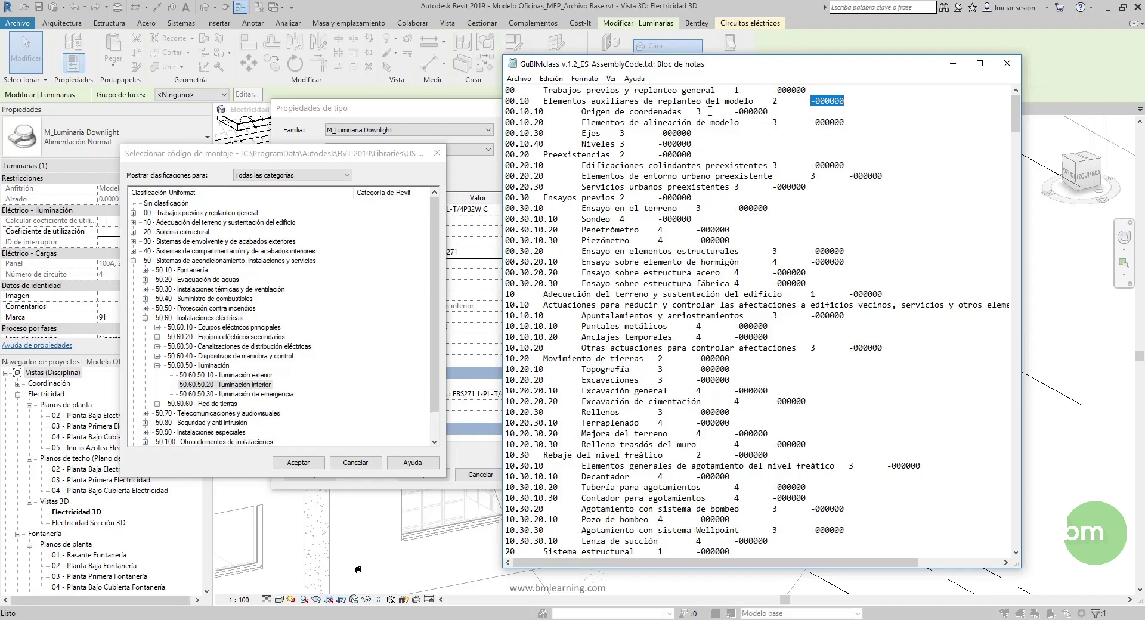
{"action": "left_click", "coordinate": [801, 100]}
{"action": "left_click_drag", "start_coordinate": [815, 122], "coordinate": [842, 125]}
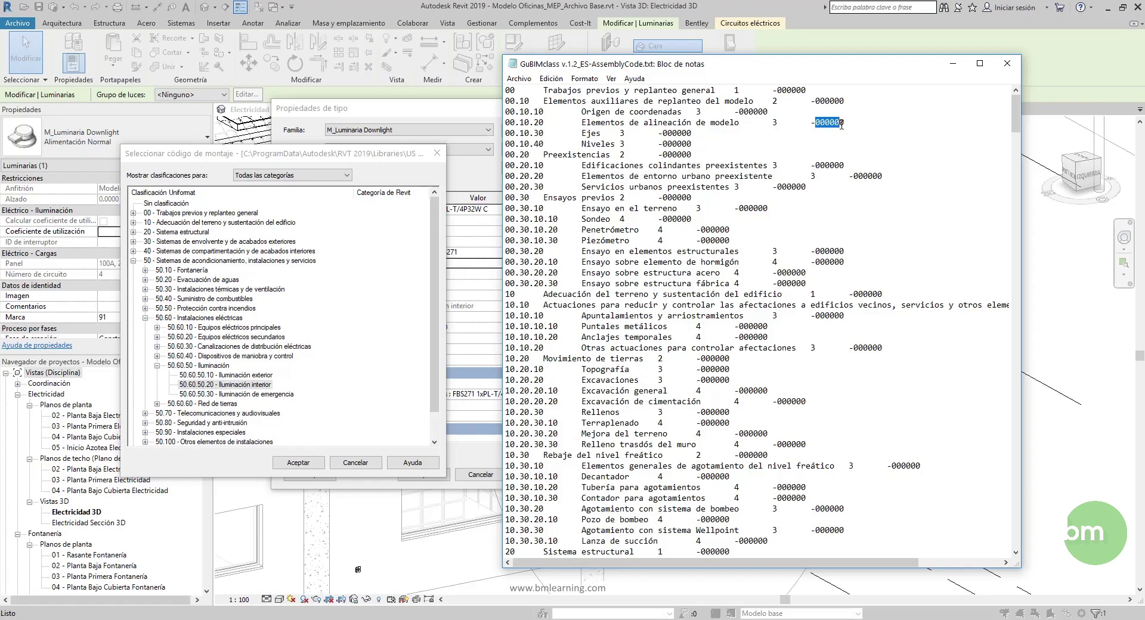
{"action": "left_click", "coordinate": [815, 124]}
{"action": "scroll", "coordinate": [659, 247], "scroll_direction": "down", "scroll_amount": 6}
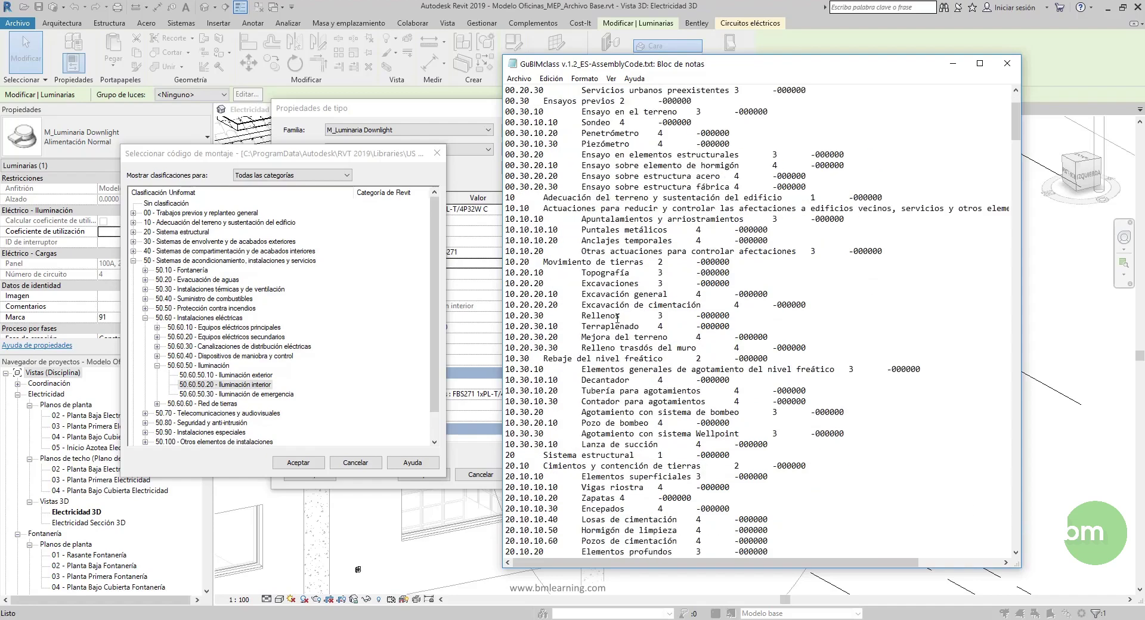
{"action": "scroll", "coordinate": [624, 328], "scroll_direction": "up", "scroll_amount": 3}
{"action": "scroll", "coordinate": [624, 328], "scroll_direction": "up", "scroll_amount": 3}
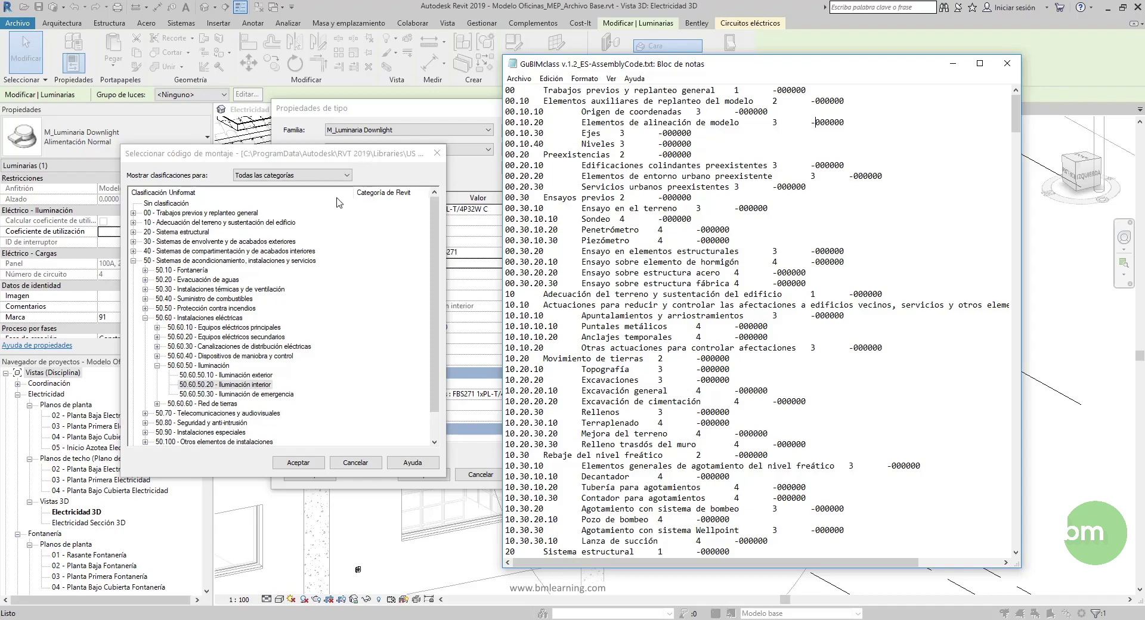
Find the 50.60.50.20 Iluminación interior line in the GuBIMclass file and highlight its code, description and category entry.
{"action": "scroll", "coordinate": [736, 295], "scroll_direction": "down", "scroll_amount": 4}
{"action": "scroll", "coordinate": [736, 295], "scroll_direction": "down", "scroll_amount": 20}
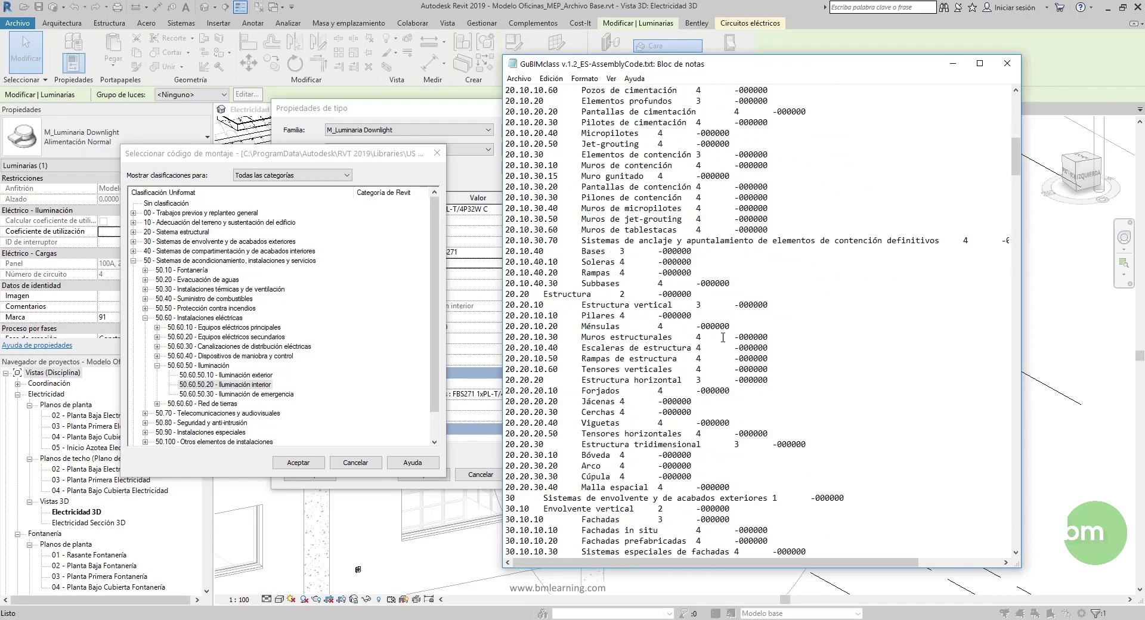
{"action": "scroll", "coordinate": [179, 387], "scroll_direction": "down", "scroll_amount": 1}
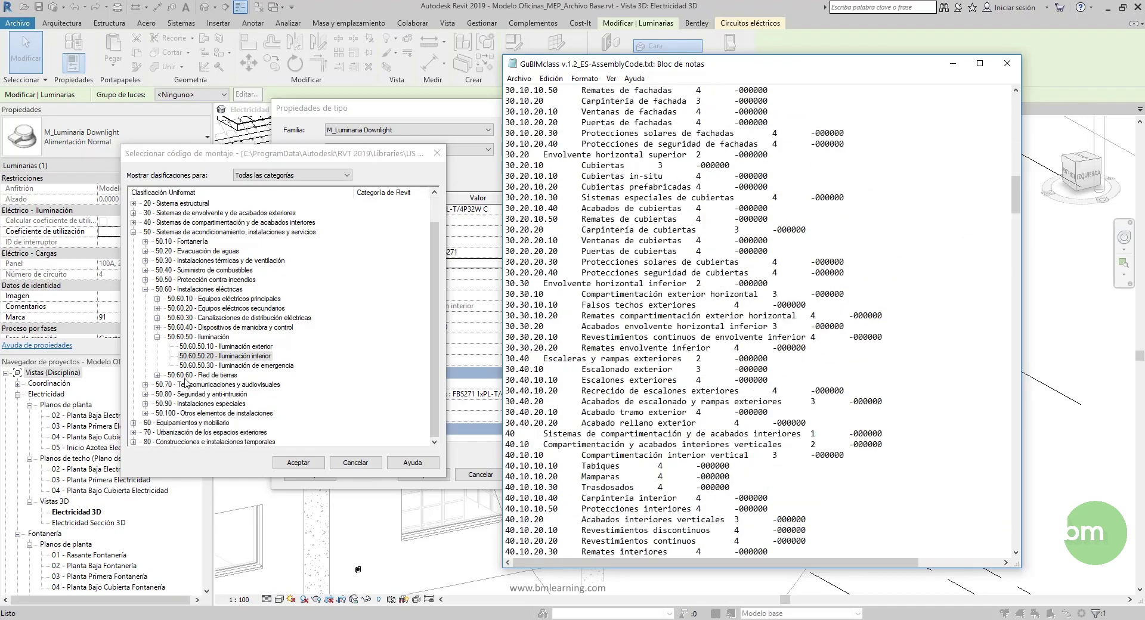
{"action": "left_click_drag", "start_coordinate": [1016, 196], "coordinate": [1014, 347]}
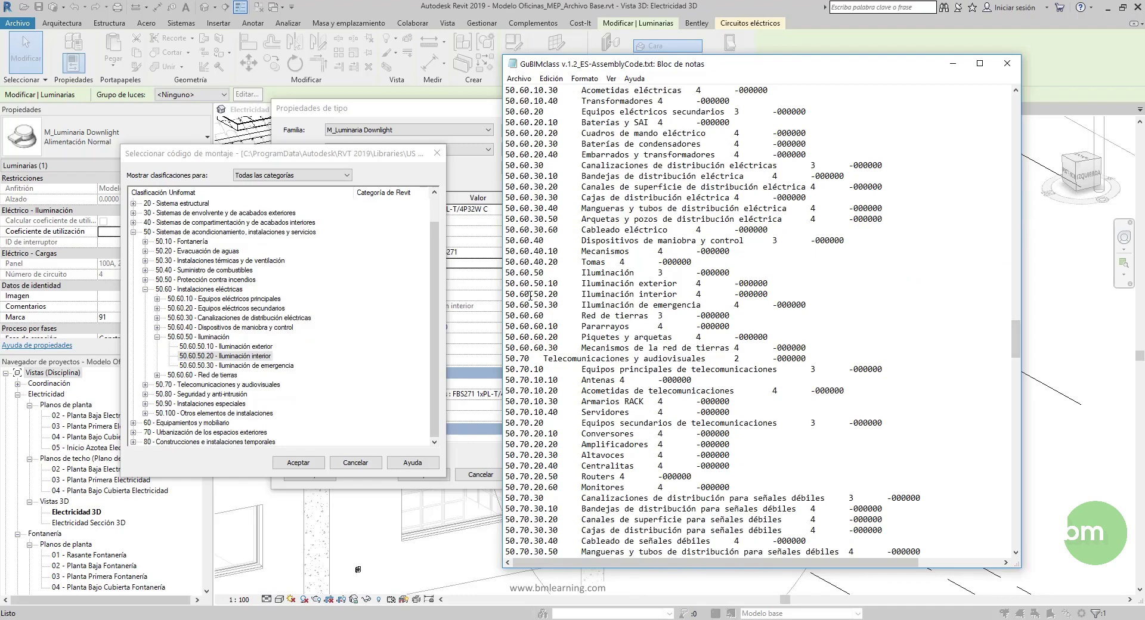
{"action": "left_click_drag", "start_coordinate": [507, 292], "coordinate": [700, 295]}
{"action": "left_click_drag", "start_coordinate": [735, 295], "coordinate": [768, 295]}
{"action": "left_click", "coordinate": [753, 294]}
{"action": "left_click_drag", "start_coordinate": [769, 295], "coordinate": [734, 295]}
{"action": "left_click", "coordinate": [734, 295]}
Close the GuBIMclass text file and the assembly code picker, accept the downlight's type properties and clear the selection.
{"action": "left_click", "coordinate": [1008, 63]}
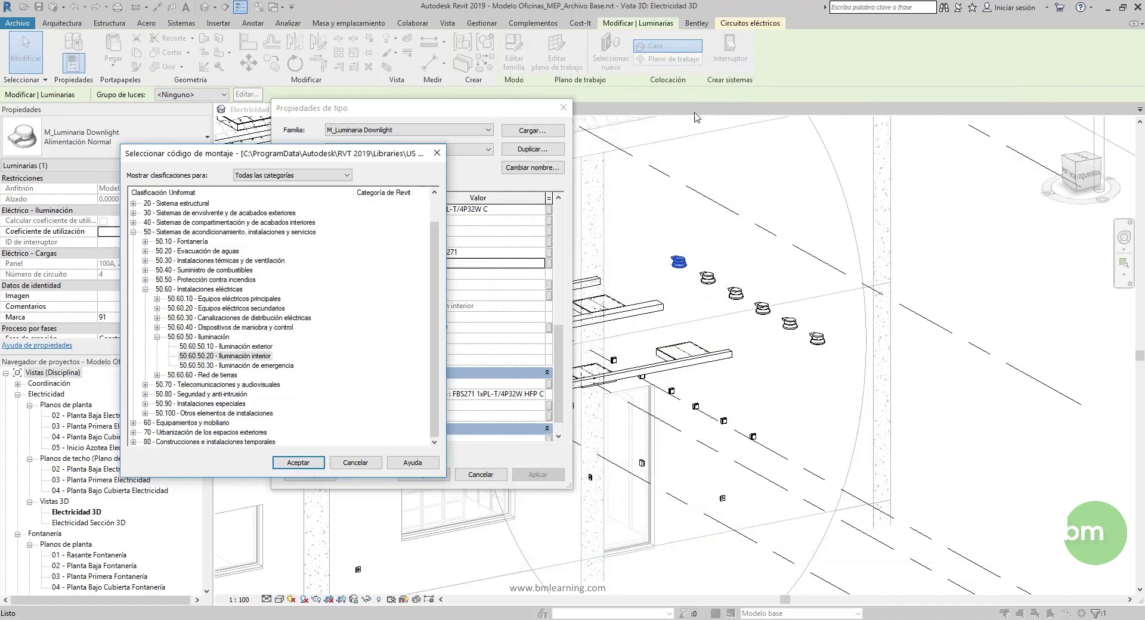
{"action": "left_click", "coordinate": [438, 153]}
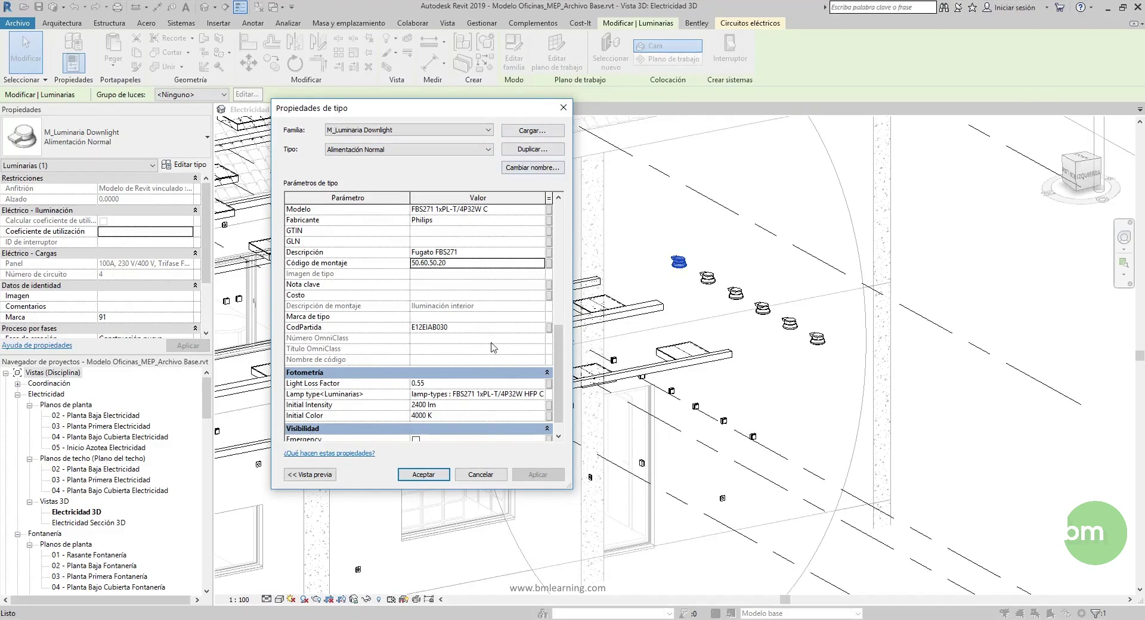
{"action": "left_click", "coordinate": [424, 475]}
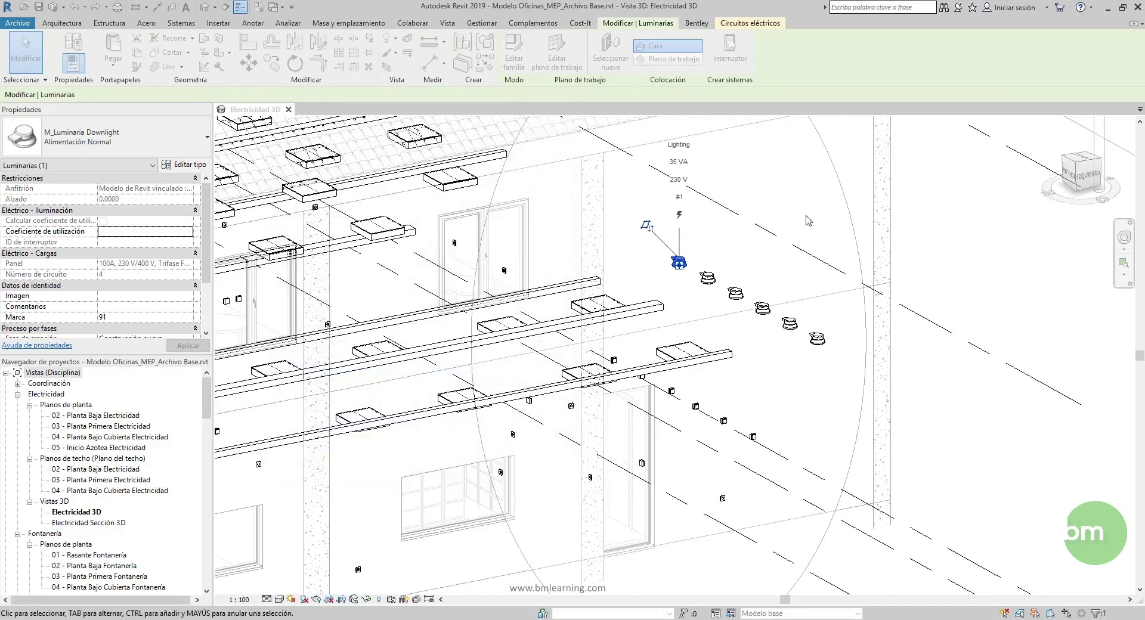
{"action": "left_click", "coordinate": [817, 221]}
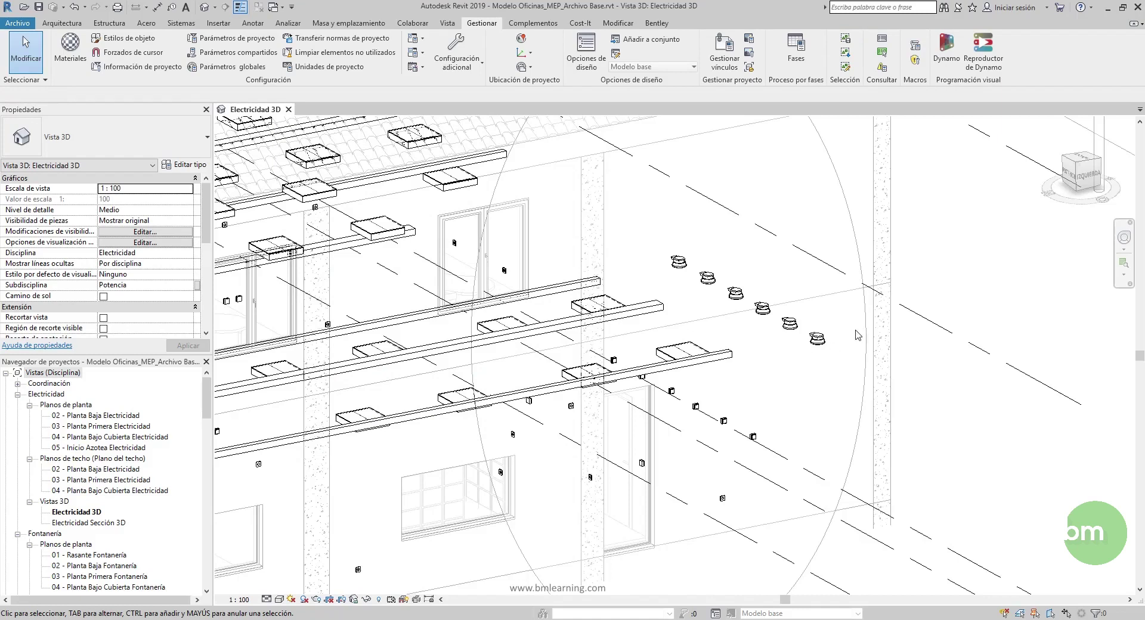
Examine the instance properties of two individual downlights in the row, focusing on the Comentarios field.
{"action": "left_click", "coordinate": [738, 294]}
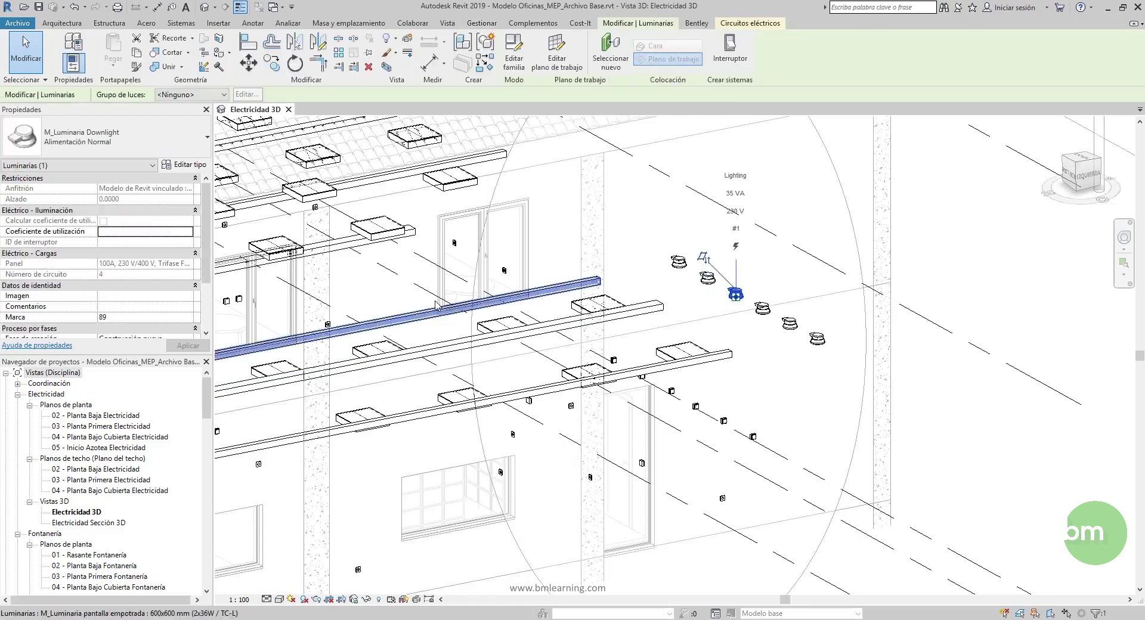
{"action": "left_click", "coordinate": [122, 307]}
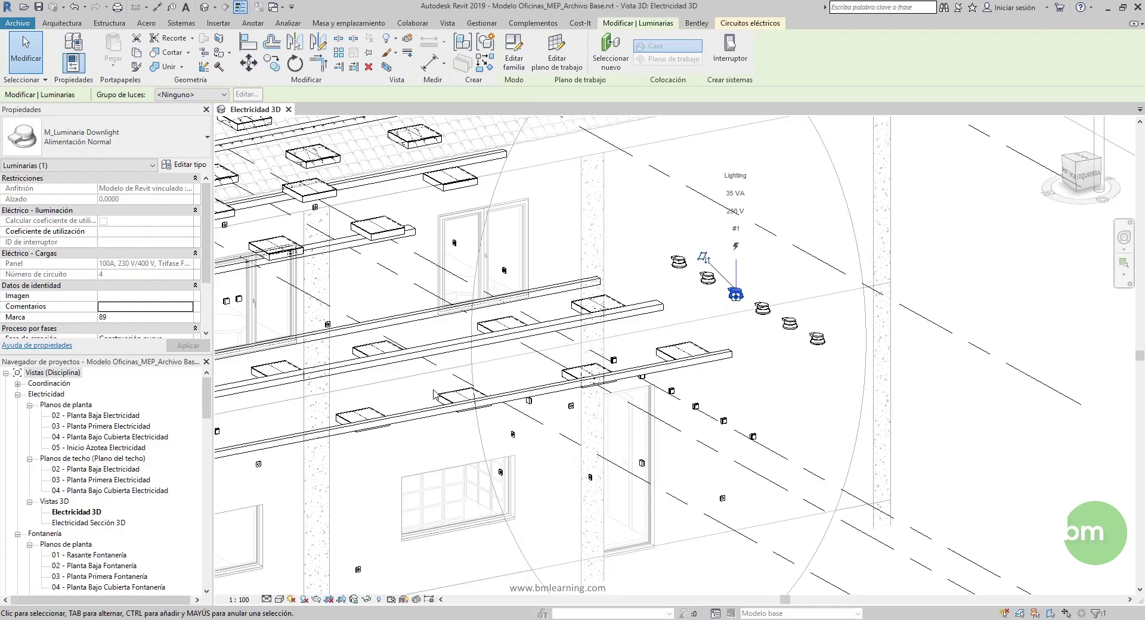
{"action": "left_click", "coordinate": [112, 306]}
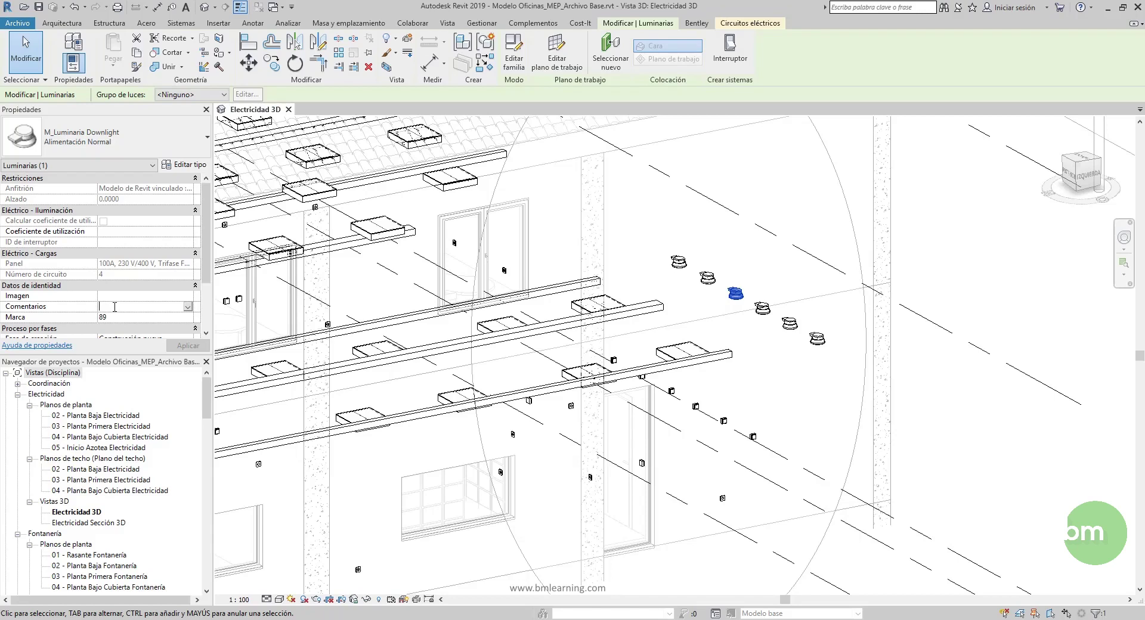
{"action": "left_click", "coordinate": [738, 296]}
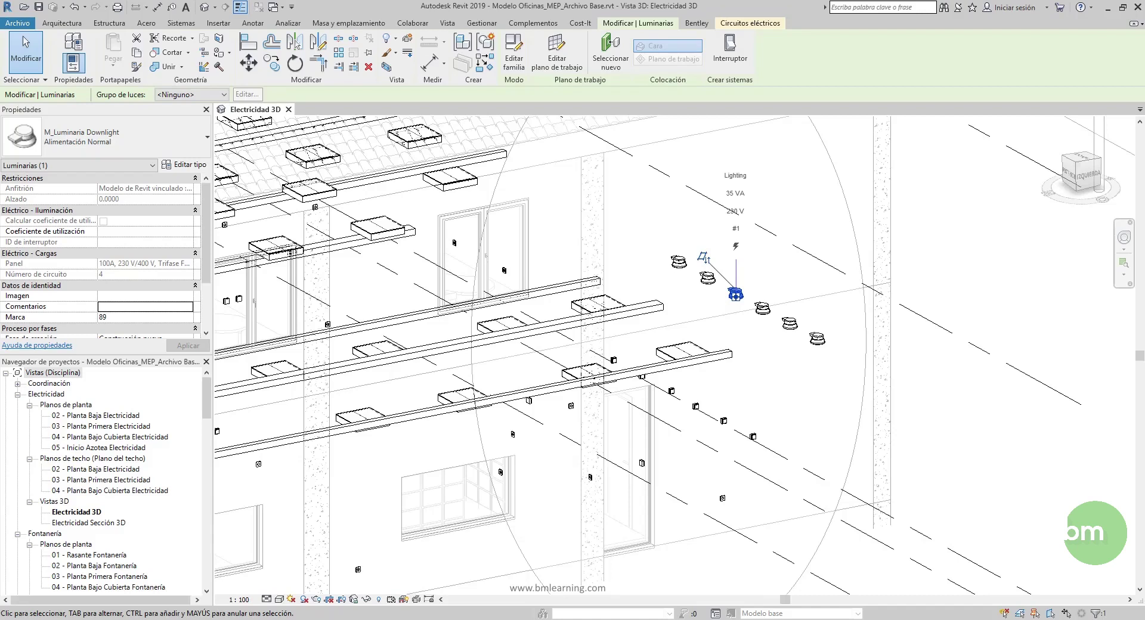
{"action": "left_click", "coordinate": [709, 281]}
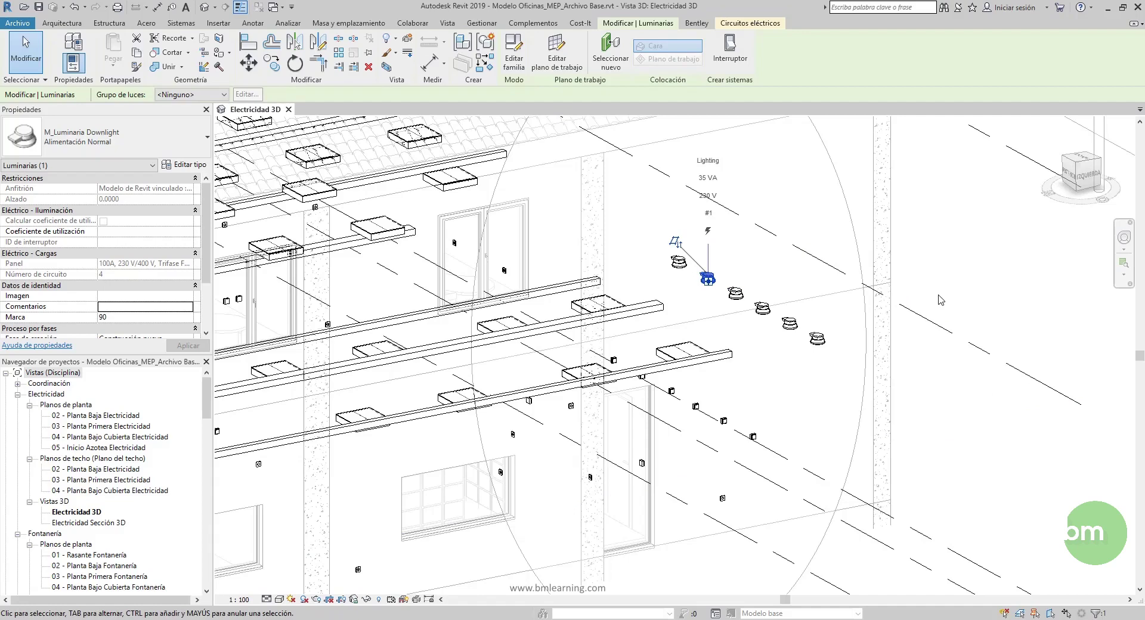
{"action": "scroll", "coordinate": [119, 262], "scroll_direction": "down", "scroll_amount": 3}
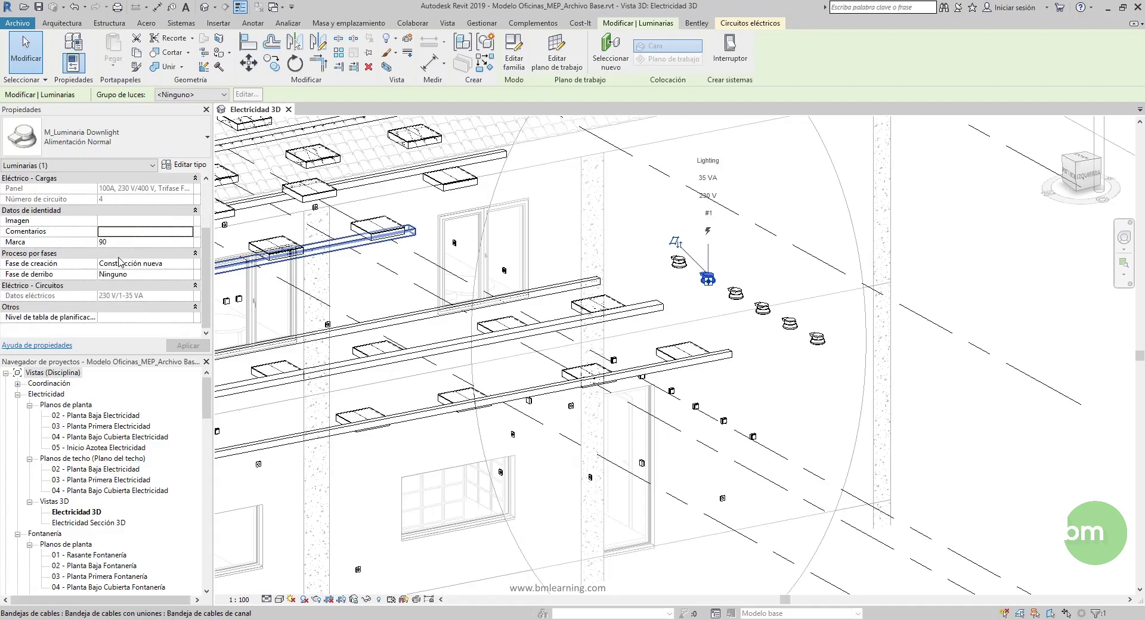
{"action": "left_click", "coordinate": [958, 275]}
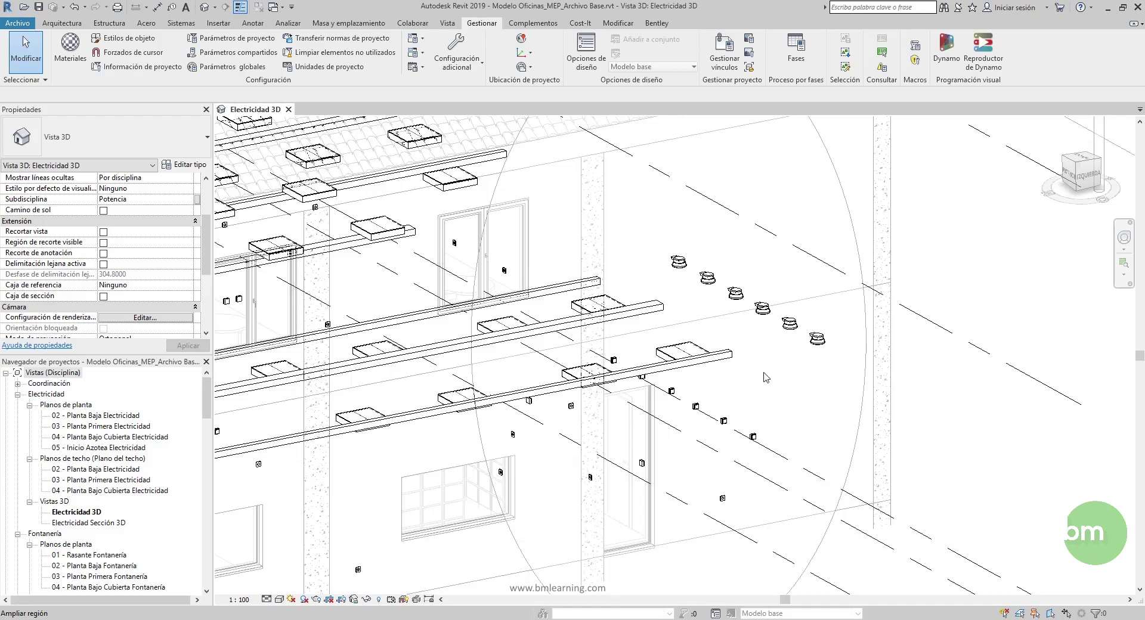
Check the Comentarios field for a single downlight and for all six downlights selected together, leaving it without an entry.
{"action": "left_click", "coordinate": [735, 295]}
{"action": "left_click", "coordinate": [119, 231]}
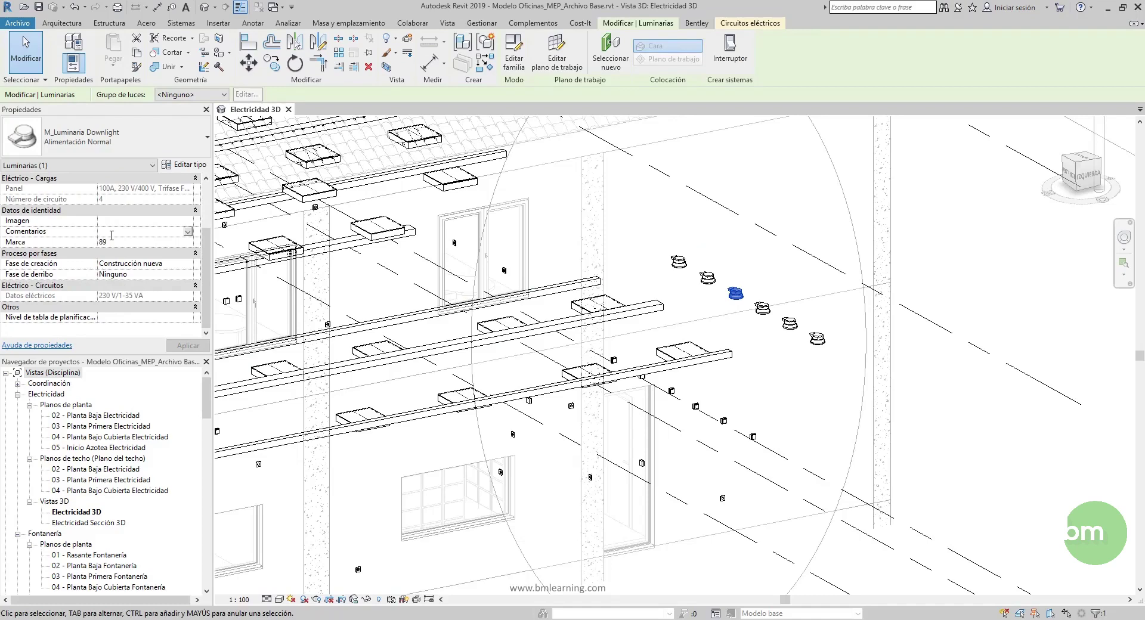
{"action": "left_click", "coordinate": [666, 228]}
{"action": "left_click_drag", "start_coordinate": [658, 218], "coordinate": [856, 356]}
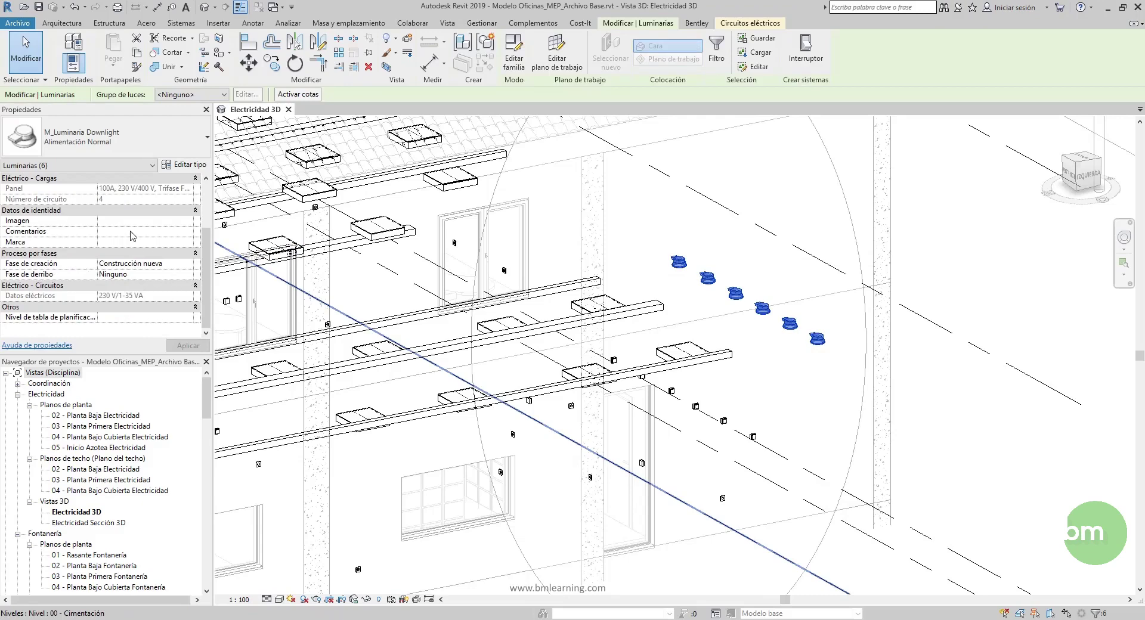
{"action": "left_click", "coordinate": [799, 202]}
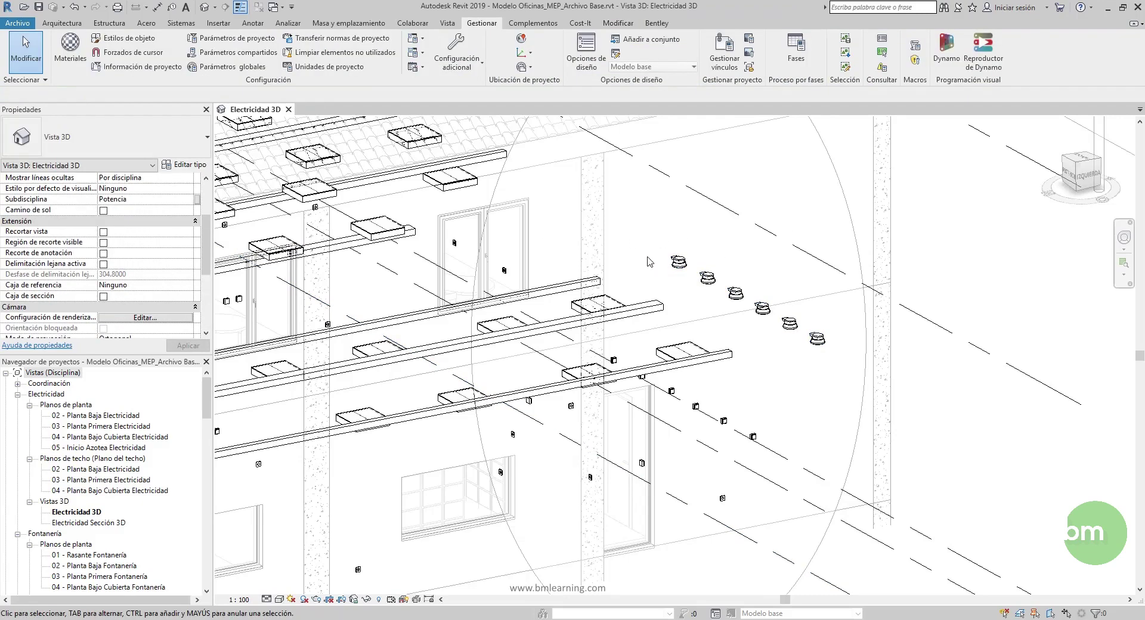
{"action": "left_click_drag", "start_coordinate": [645, 228], "coordinate": [701, 224]}
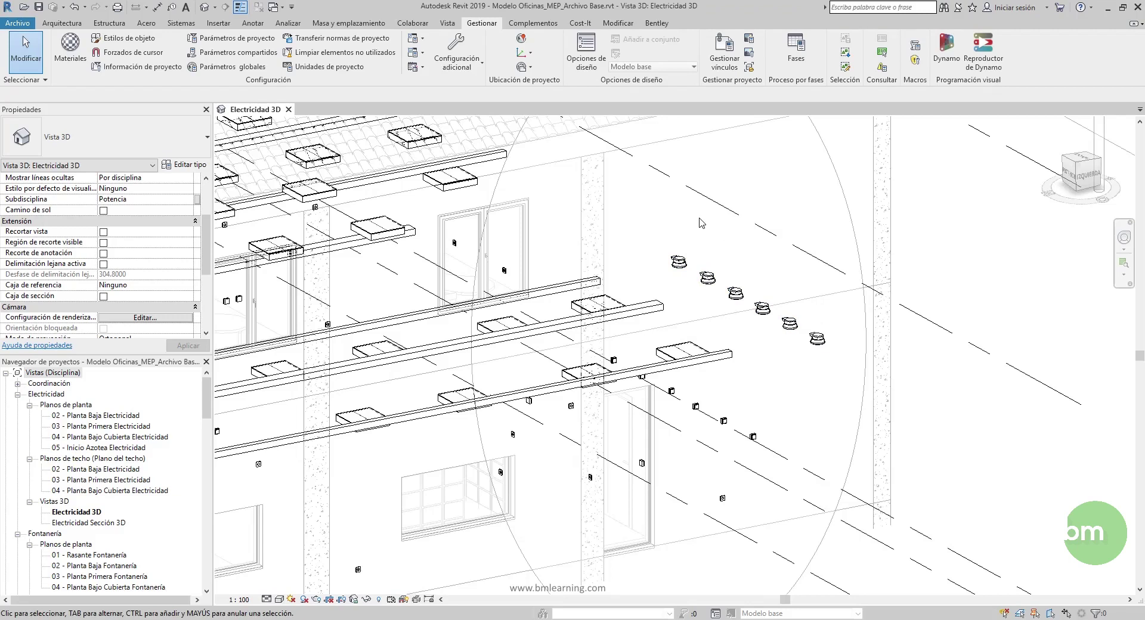
{"action": "left_click_drag", "start_coordinate": [661, 220], "coordinate": [840, 356]}
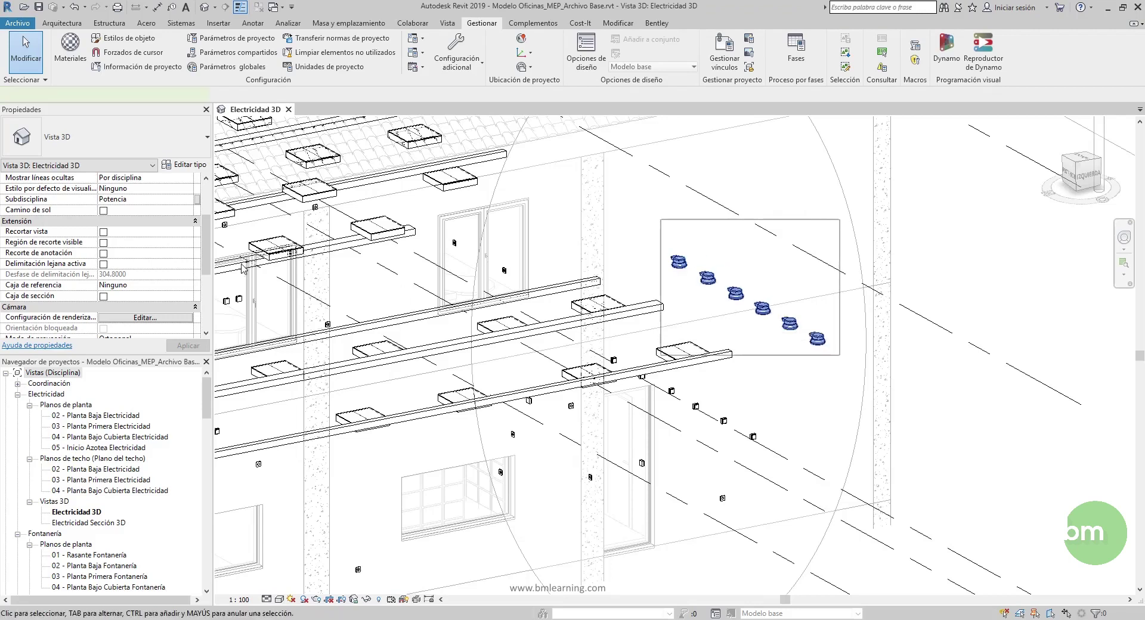
{"action": "left_click", "coordinate": [119, 232]}
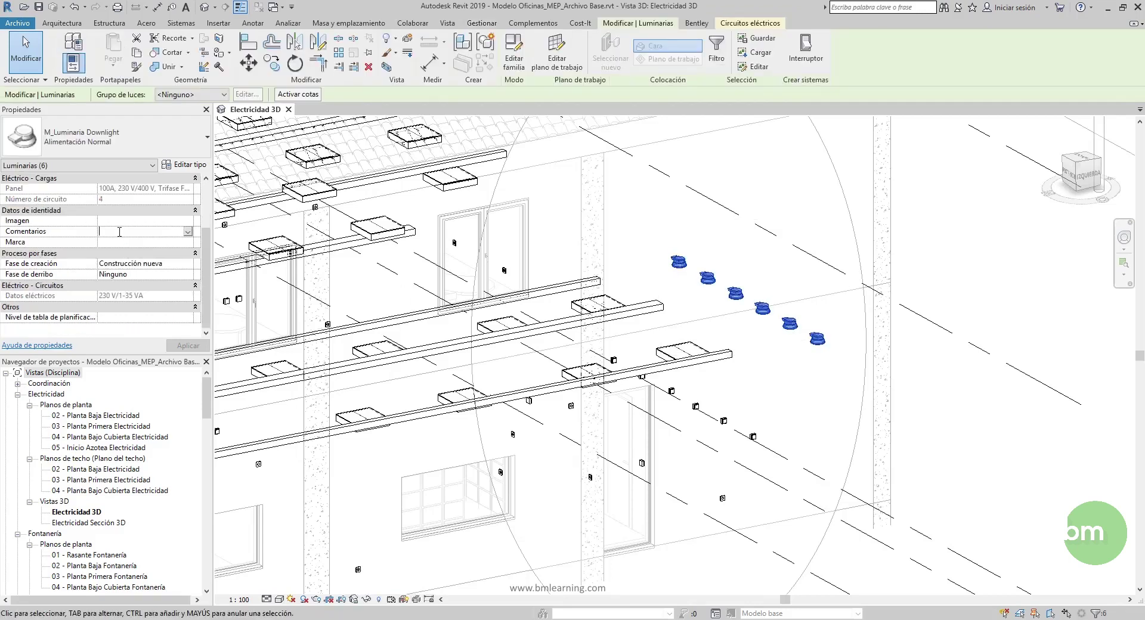
{"action": "left_click", "coordinate": [720, 249]}
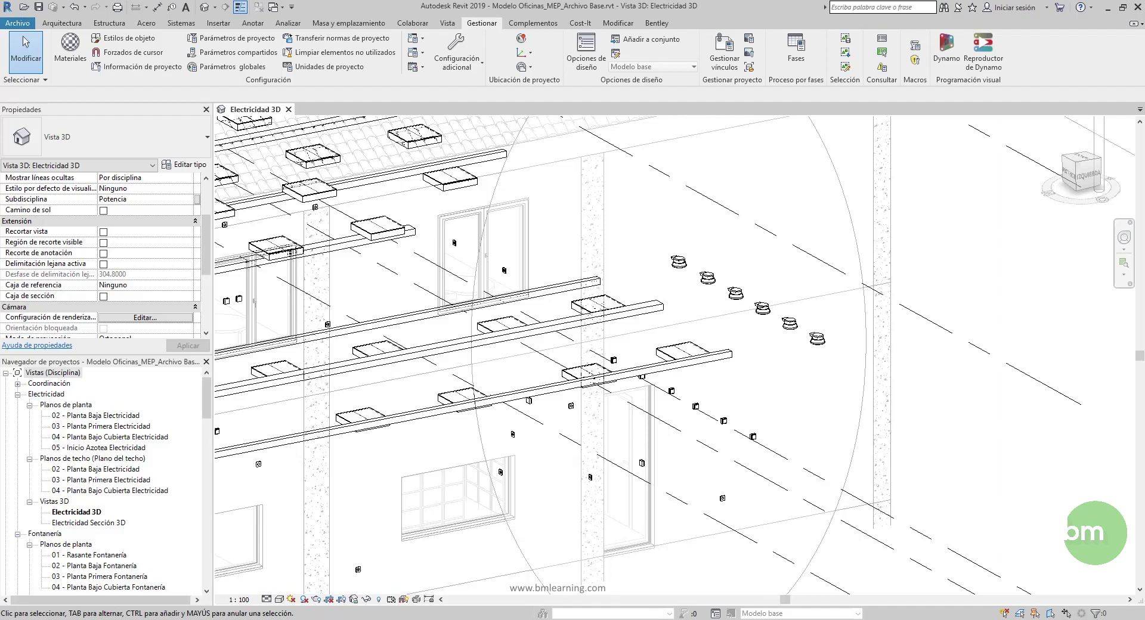
Review the identity data in the first downlight's type properties, highlighting its Descripción value, and close the dialog.
{"action": "left_click", "coordinate": [679, 263]}
{"action": "left_click", "coordinate": [183, 166]}
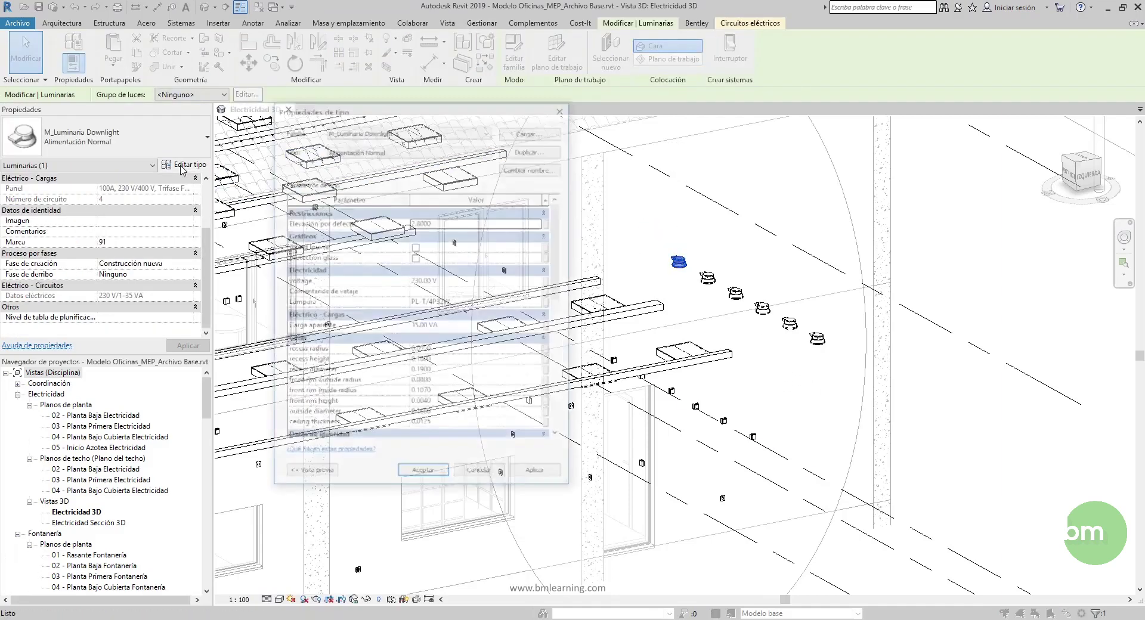
{"action": "scroll", "coordinate": [463, 343], "scroll_direction": "down", "scroll_amount": 5}
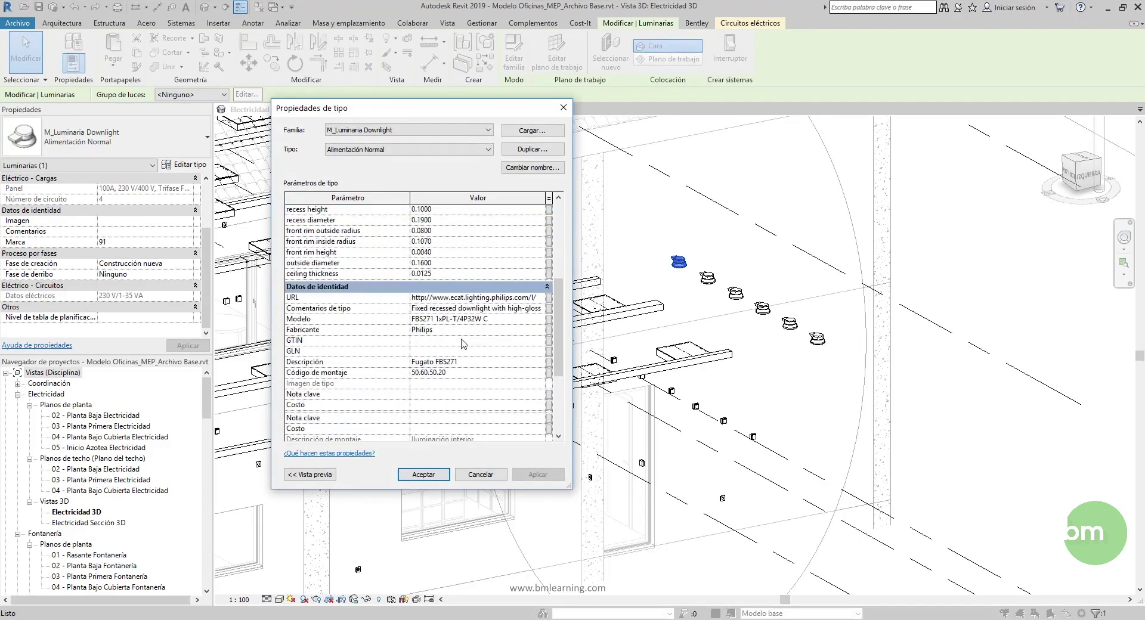
{"action": "scroll", "coordinate": [463, 343], "scroll_direction": "down", "scroll_amount": 3}
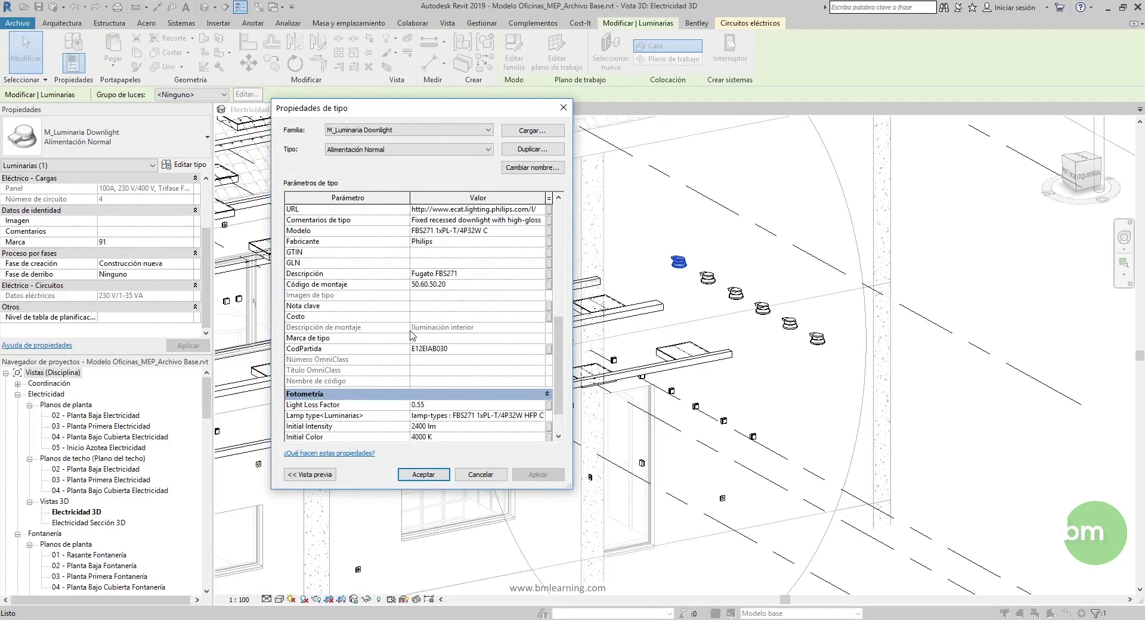
{"action": "left_click", "coordinate": [433, 273]}
{"action": "left_click_drag", "start_coordinate": [464, 273], "coordinate": [396, 274]}
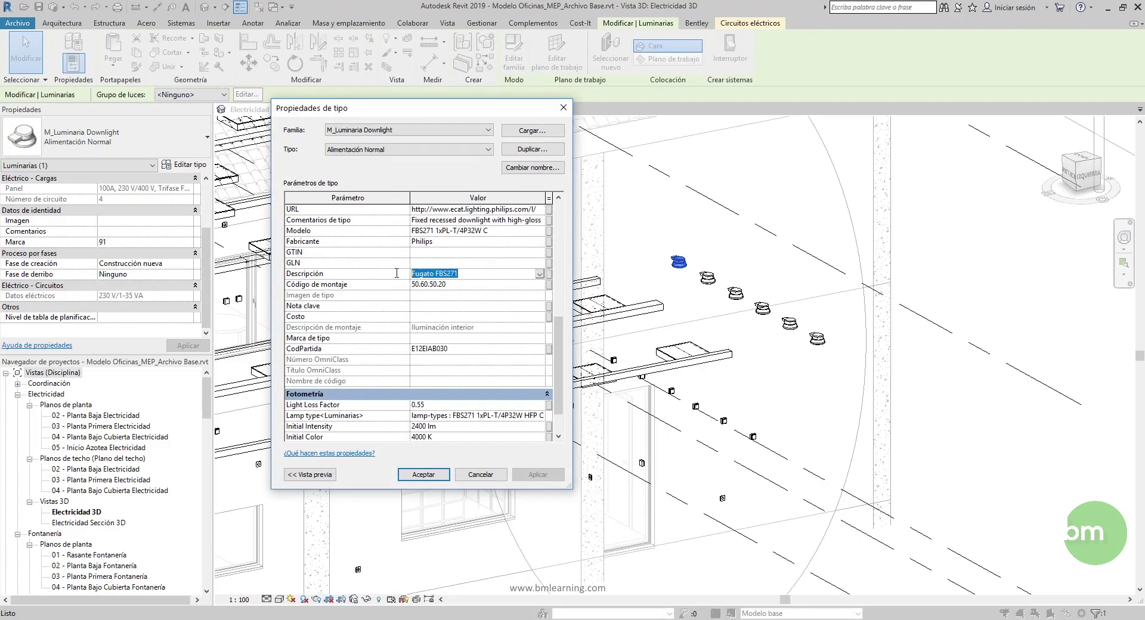
{"action": "left_click", "coordinate": [462, 276]}
{"action": "key", "text": "alt+Tab"}
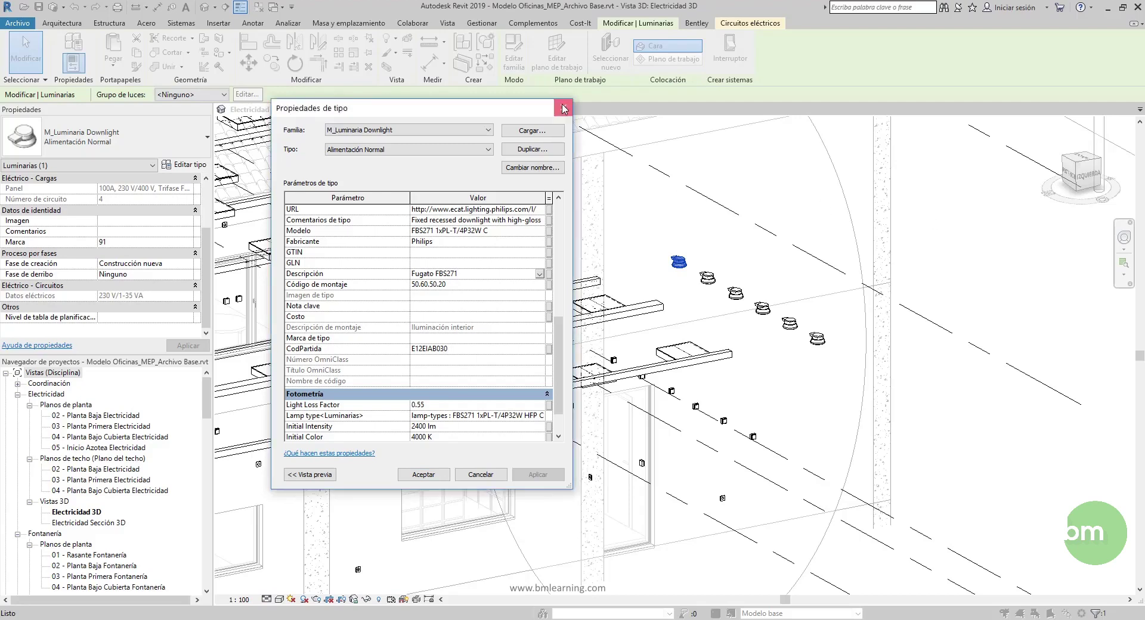
{"action": "left_click", "coordinate": [563, 108]}
{"action": "left_click", "coordinate": [775, 187]}
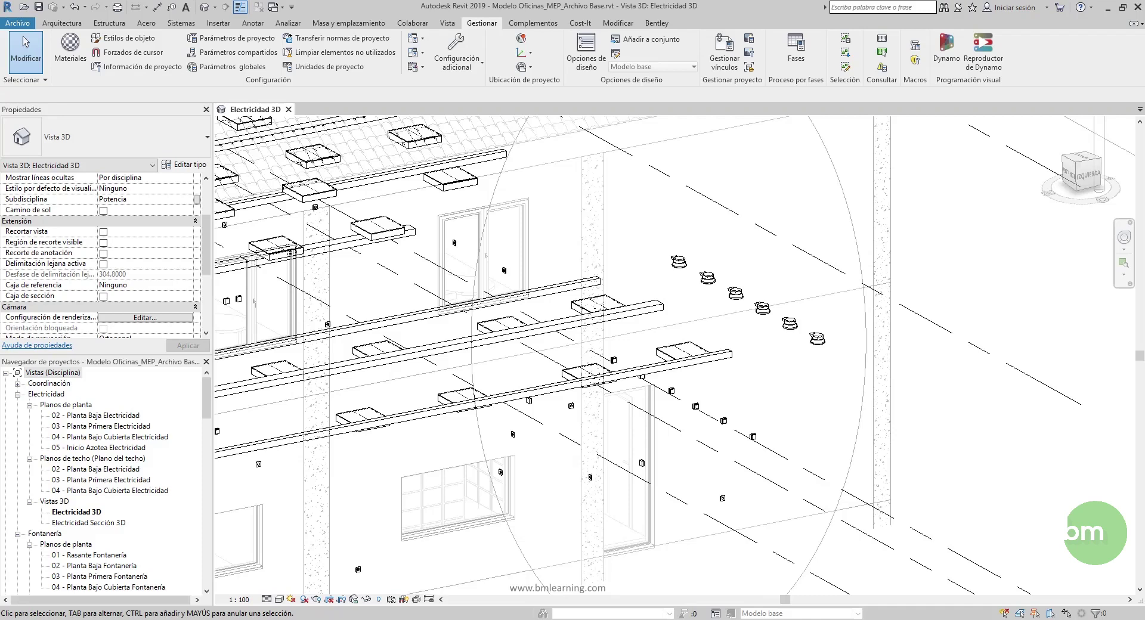
Open the Cost-It export options and set the coding to Parámetro elegido por el usuario.
{"action": "left_click", "coordinate": [533, 23]}
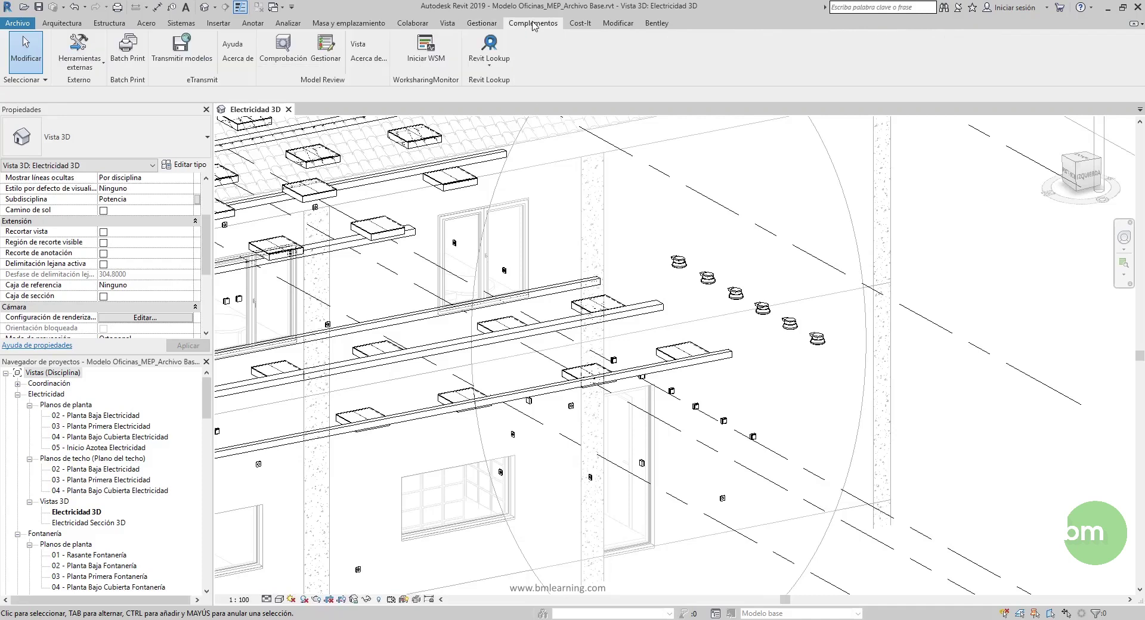
{"action": "left_click", "coordinate": [578, 23]}
{"action": "left_click", "coordinate": [13, 66]}
{"action": "left_click", "coordinate": [396, 150]}
{"action": "left_click", "coordinate": [403, 175]}
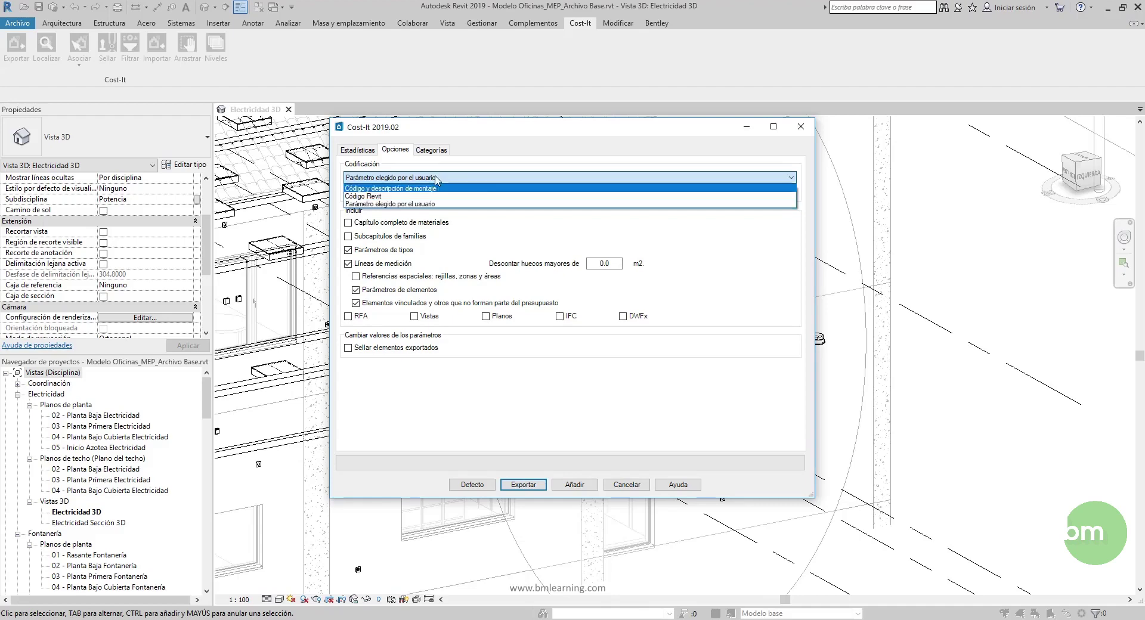
{"action": "left_click", "coordinate": [425, 204]}
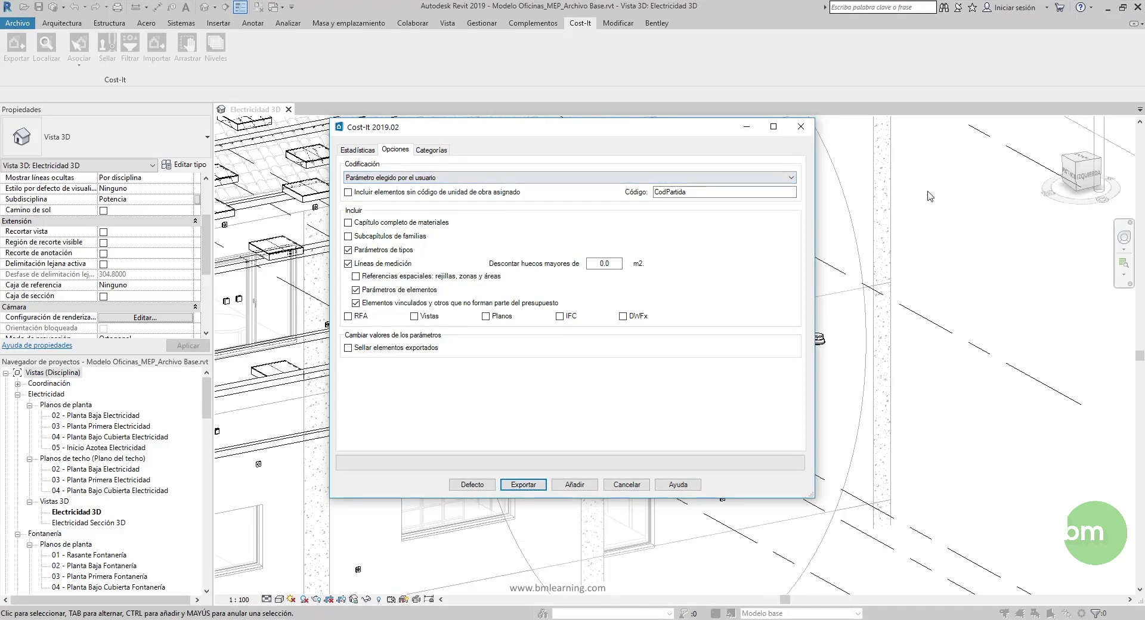